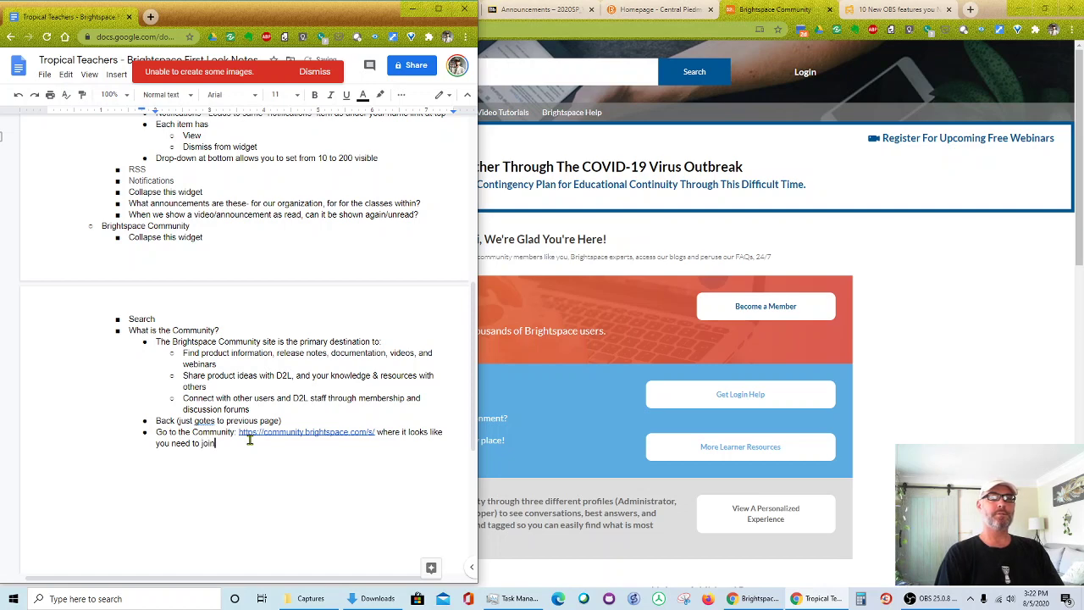
Glance at the Brightspace Community page, then continue the "Go to the Community" note in Google Docs with "and can" and opening quotation marks
left_click(972, 343)
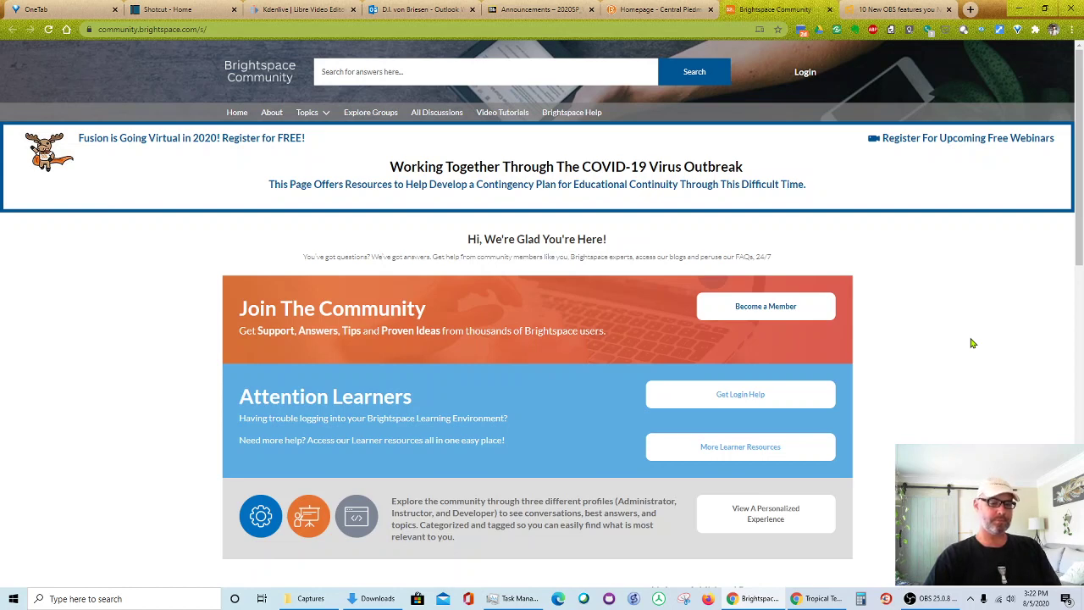
key("alt+Tab")
type("and can")
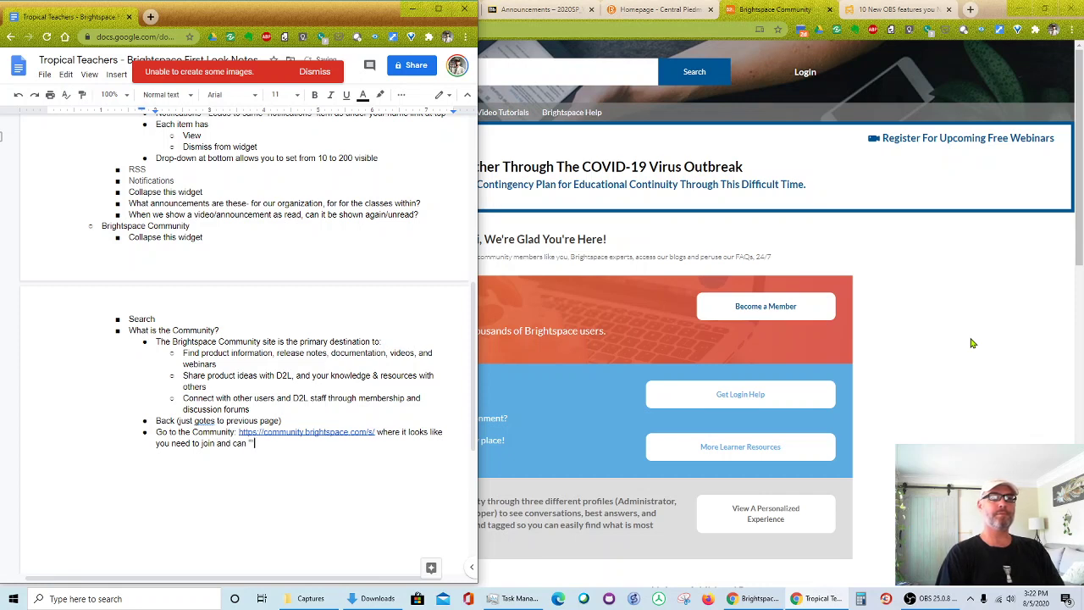
Copy "Explore the community through three different profiles (Administrator, Instructor, and Developer)" from the Brightspace Community page into the "Go to the Community" note, in quotation marks
left_click(641, 538)
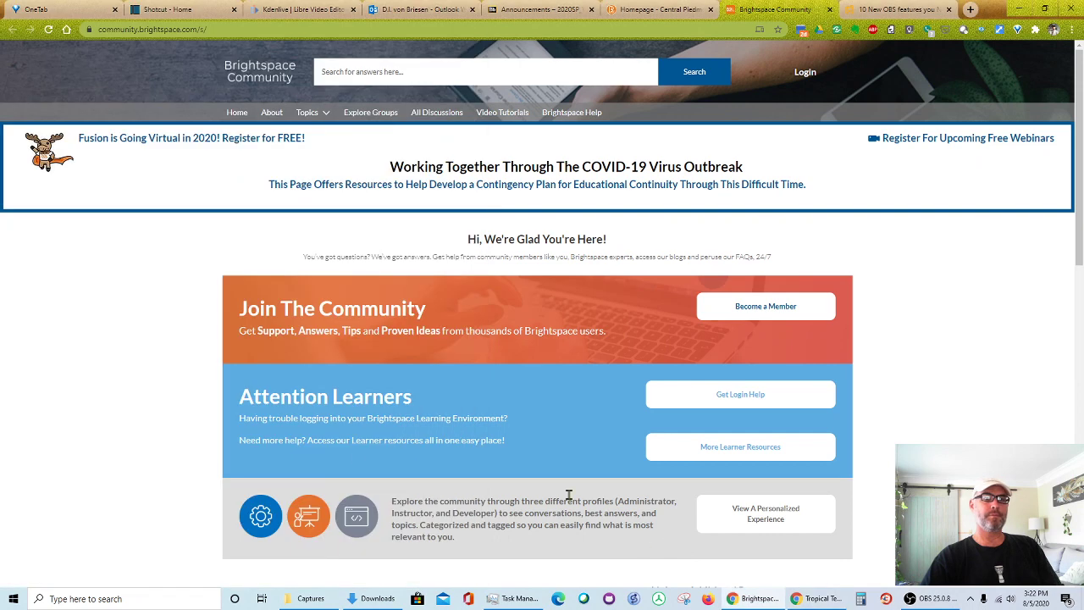
left_click_drag(394, 503, 498, 513)
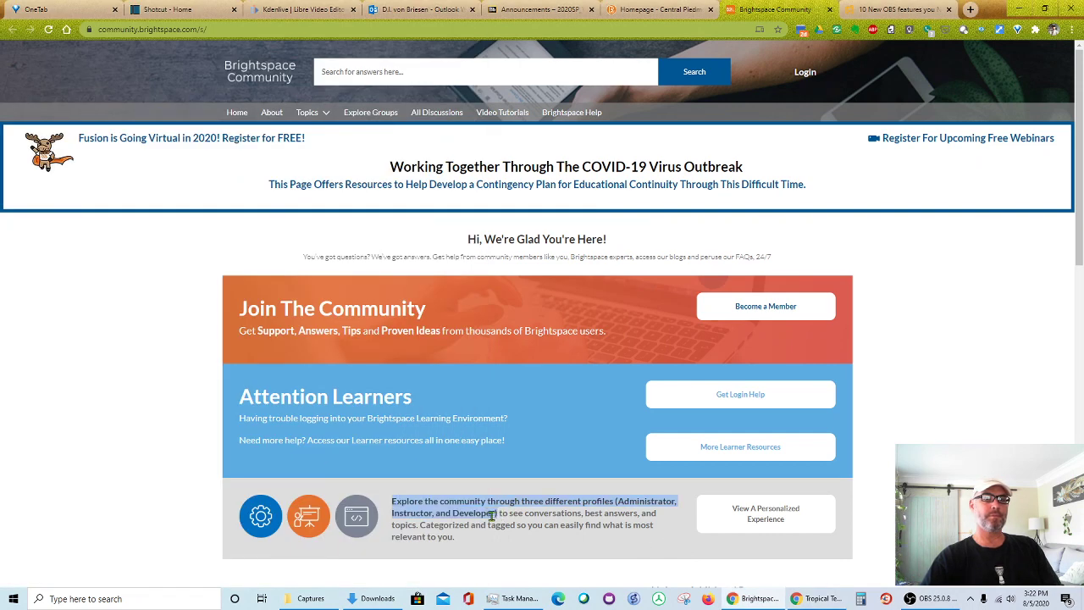
right_click(472, 513)
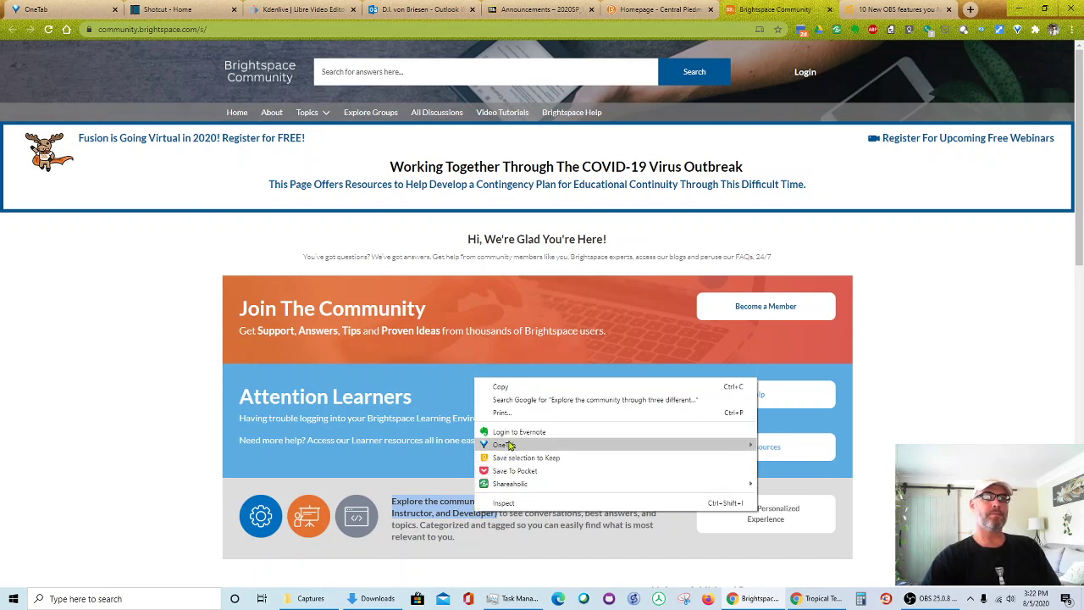
left_click(509, 388)
key("alt+Tab")
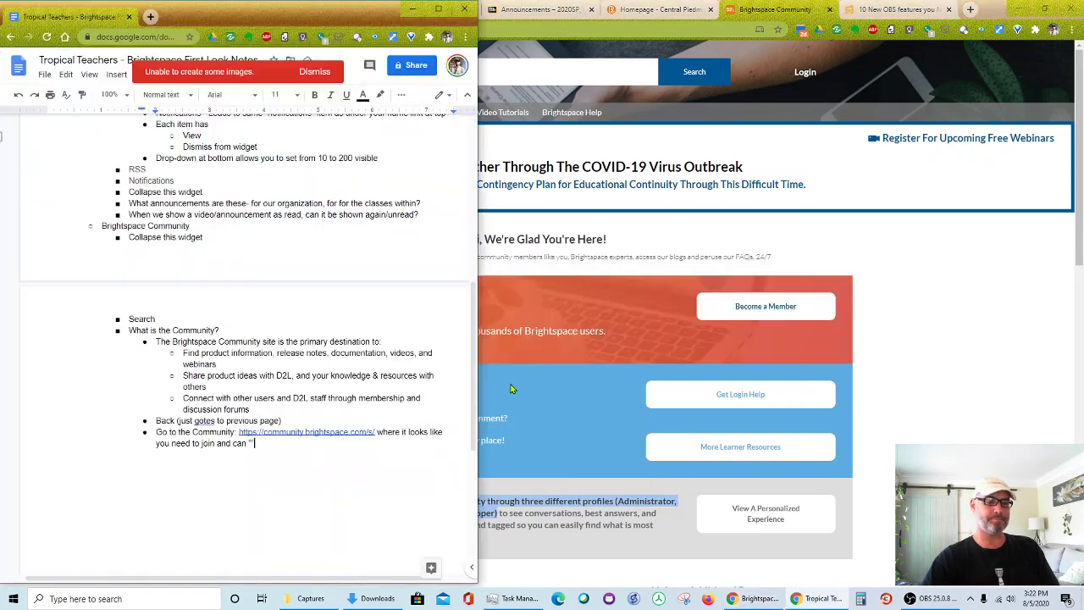
left_click(252, 443)
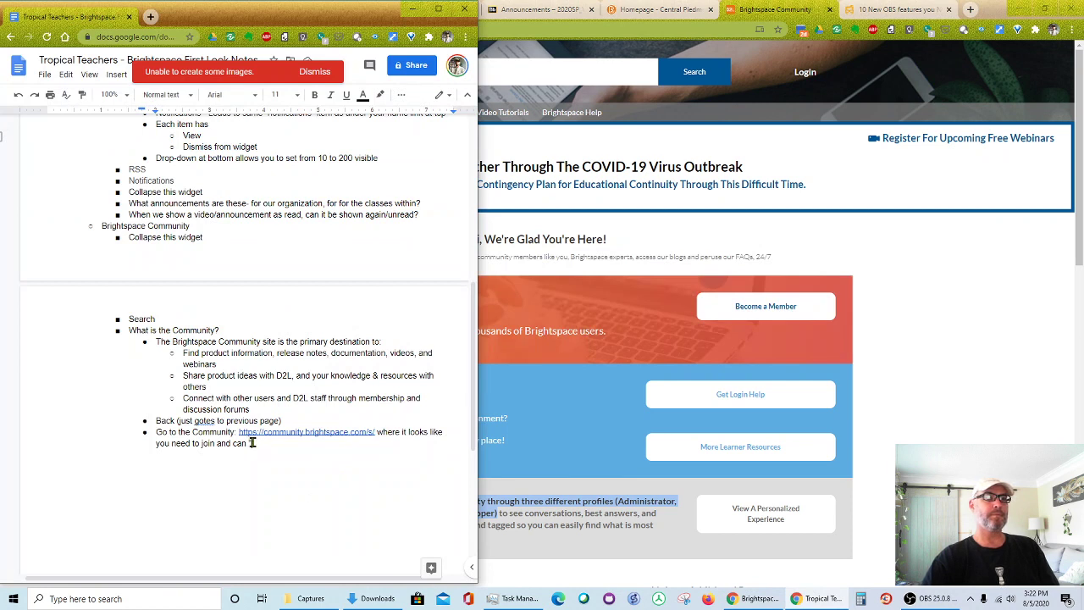
type("\"")
type("Explore the community through three different profiles (Administrator, Instructor, and Developer)")
type("\"")
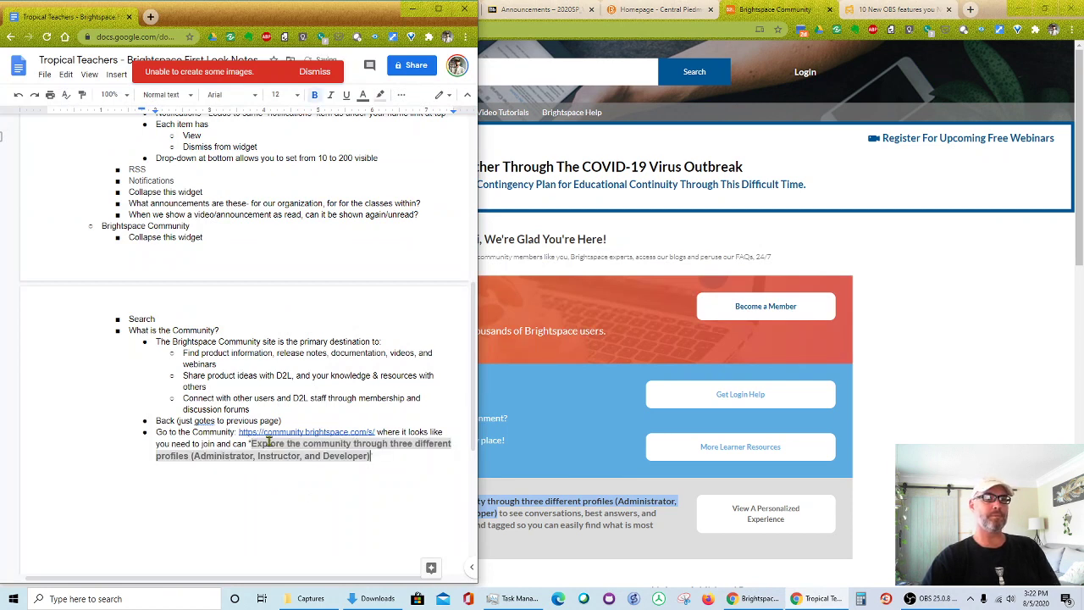
Clear the formatting of the pasted quote and append "Widget" to the "Brightspace Community" bullet
left_click_drag(290, 455, 381, 455)
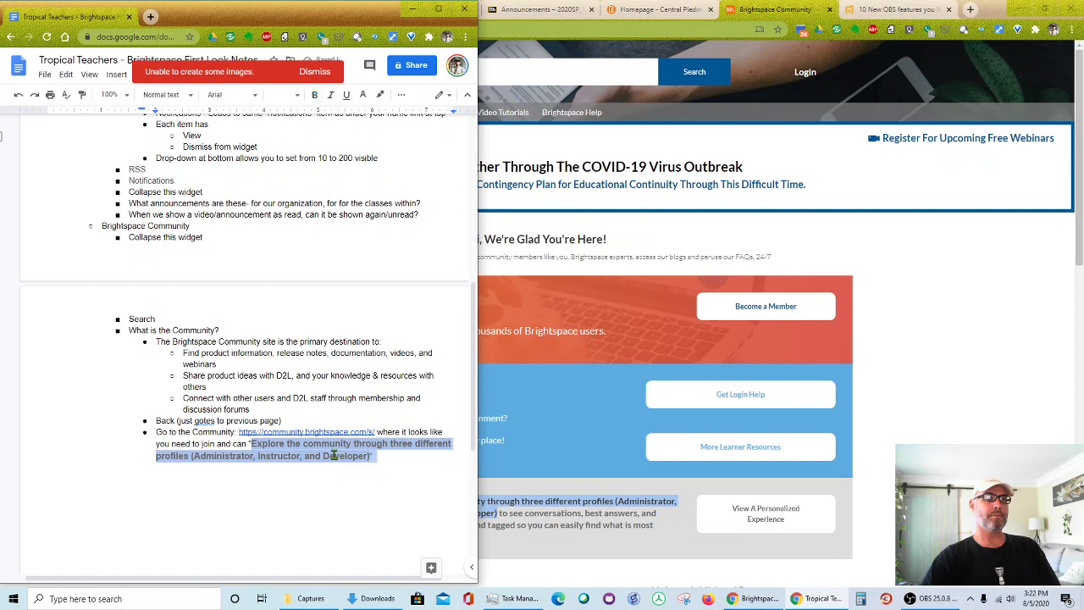
right_click(336, 454)
left_click(238, 440)
left_click(298, 481)
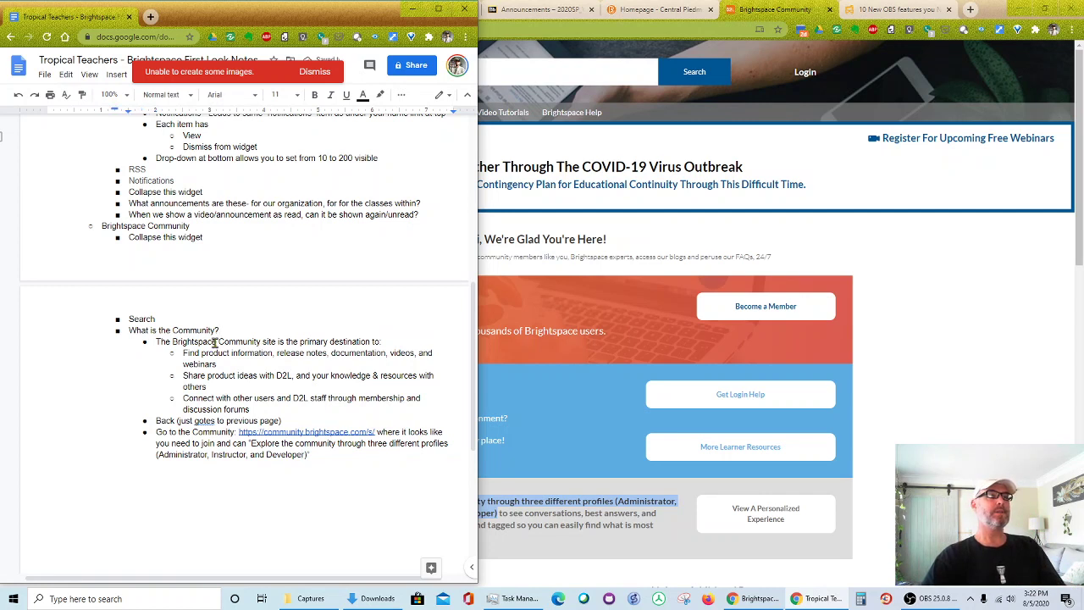
left_click(202, 227)
type("Widget")
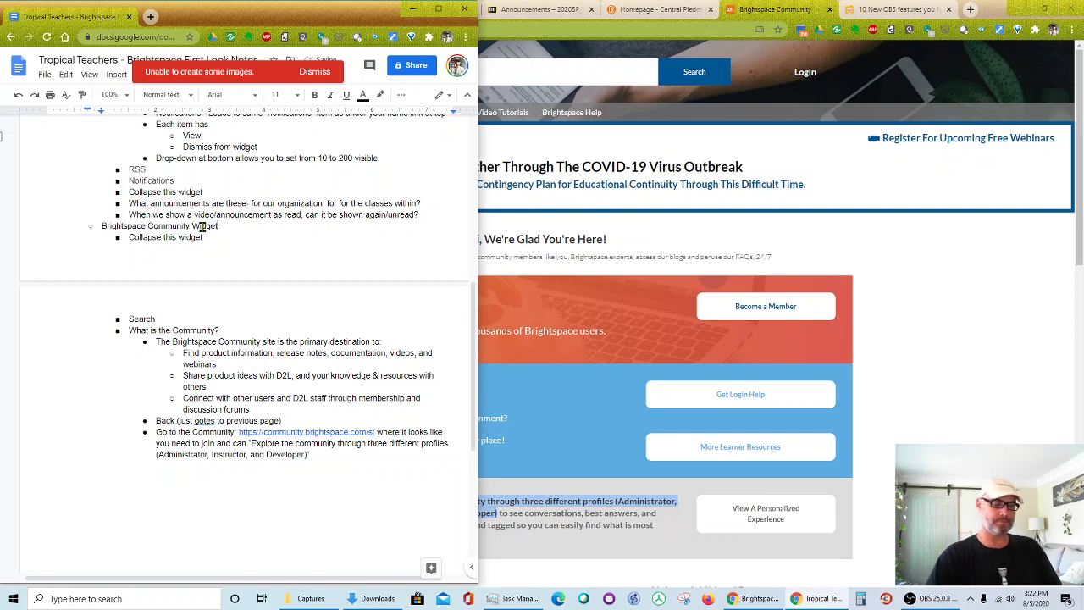
Close the Brightspace Community page and check the Brightspace Footer widget's collapse and expand options on the homepage
left_click(514, 46)
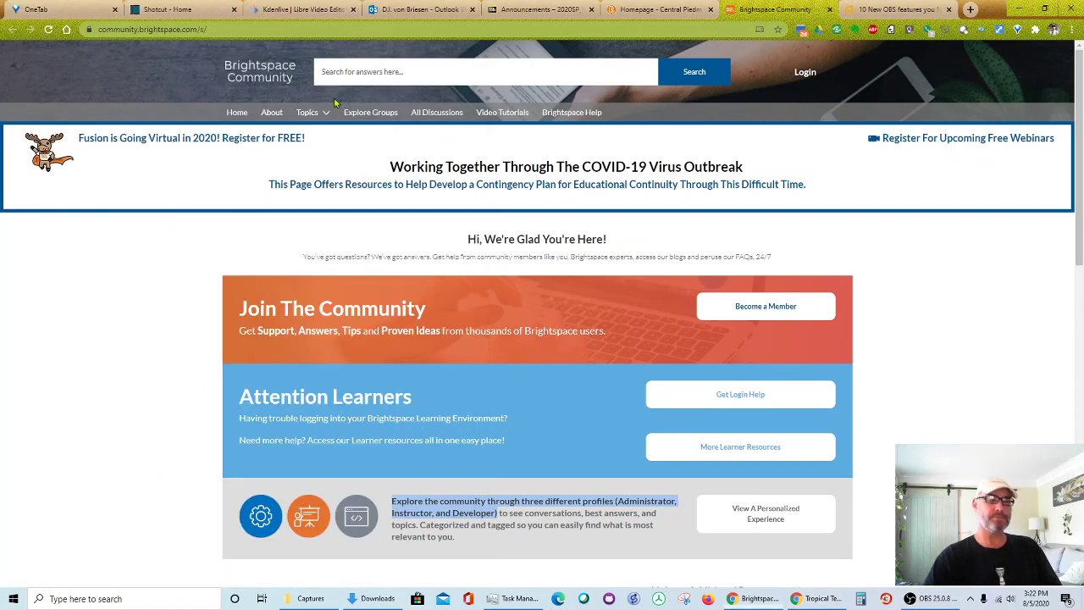
left_click(829, 9)
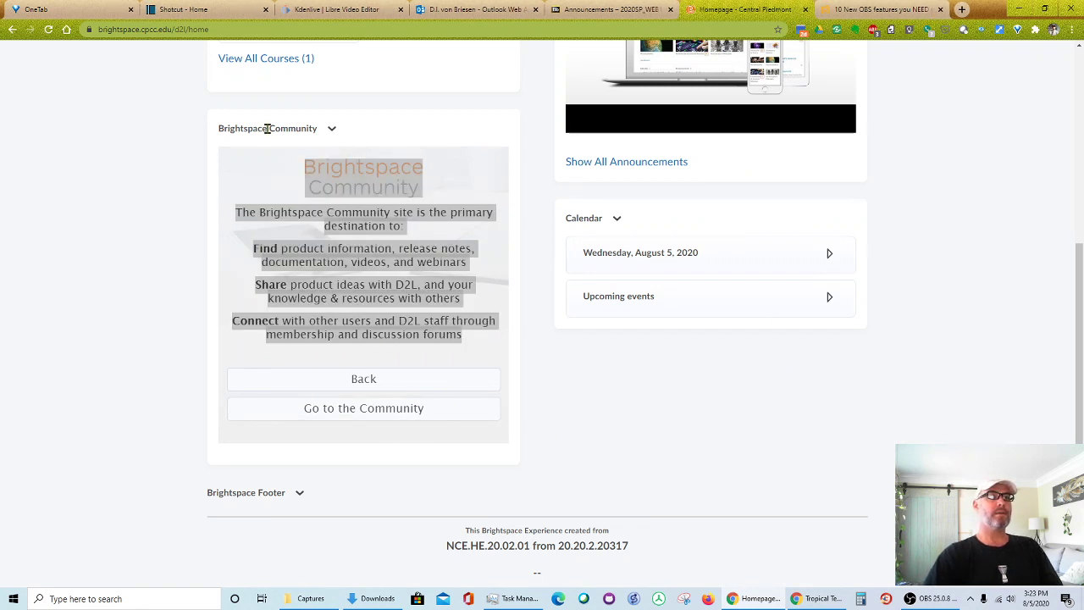
left_click(301, 494)
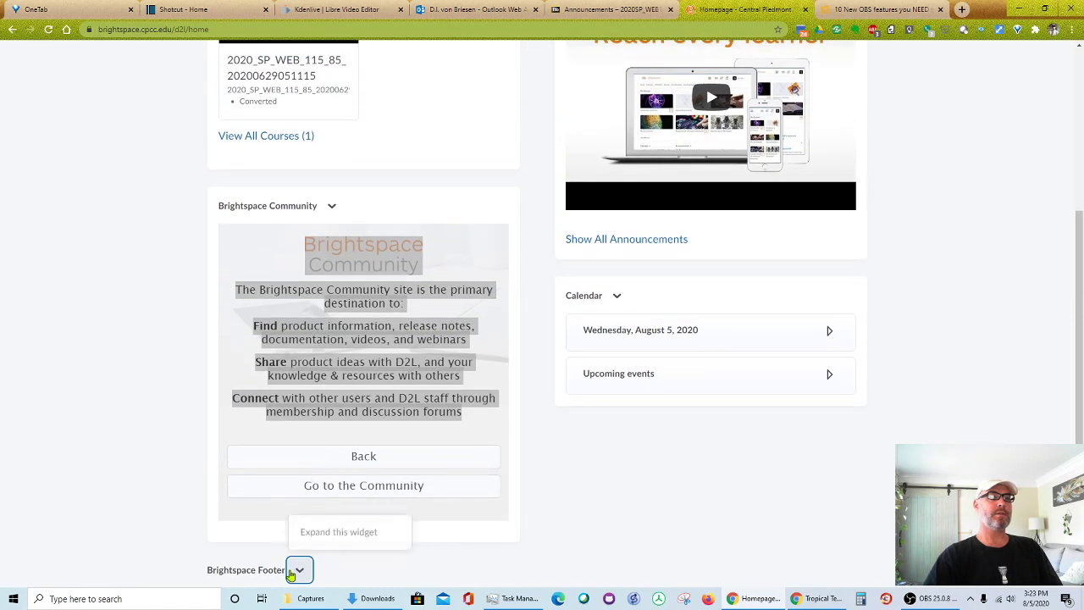
Add a "Brightspace footer" bullet at the end of the Google Docs notes, with the sub-bullet "Collapse/Expand this widget"
key("alt+Tab")
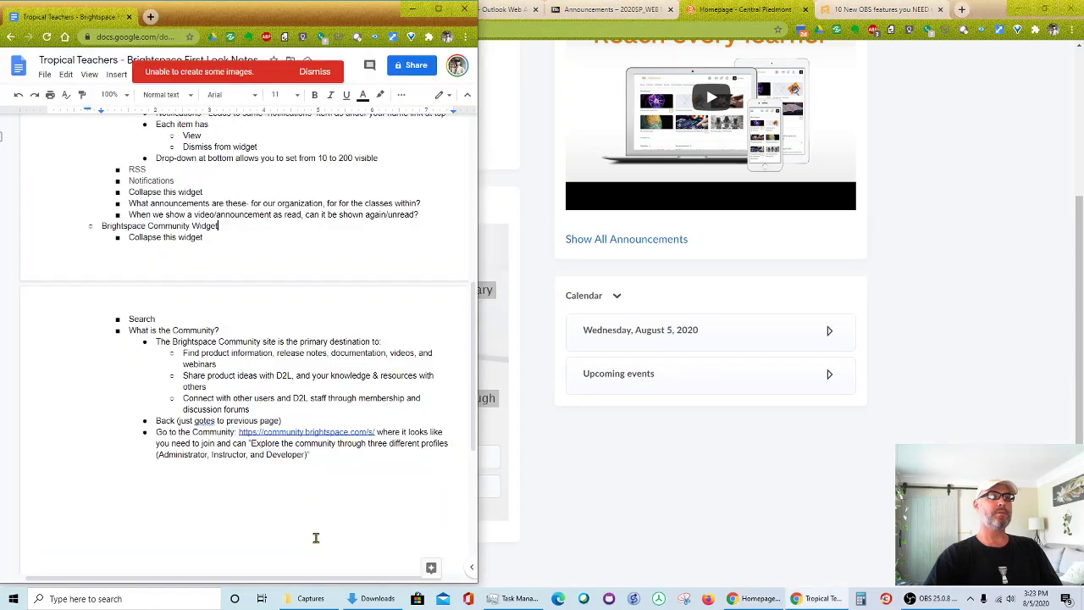
left_click(332, 459)
key("Return")
key("shift+Tab")
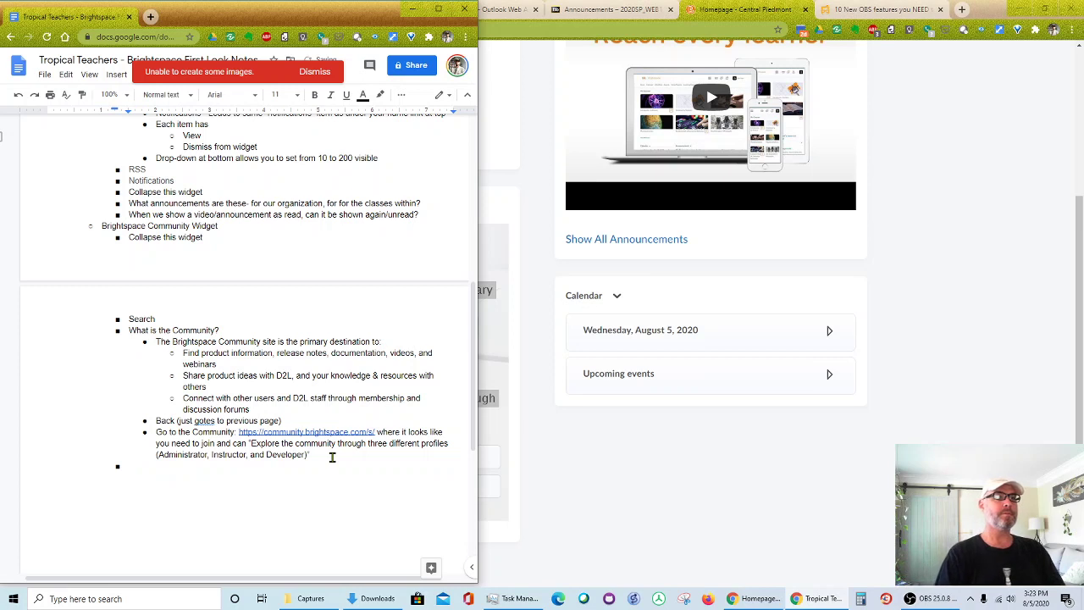
type("Brightspace footer")
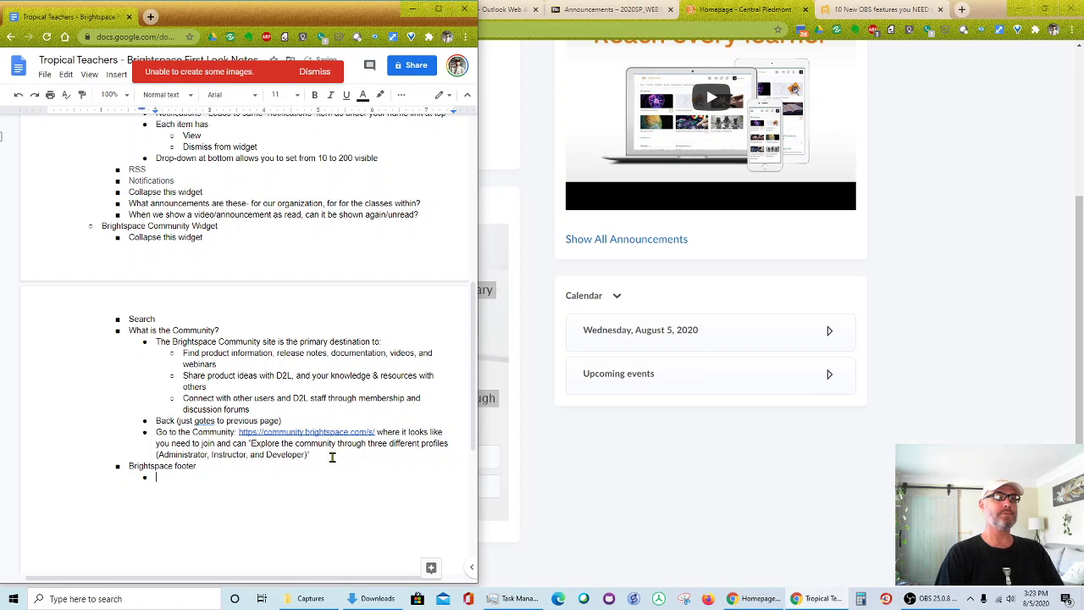
type(" Collapse/Expand this widget")
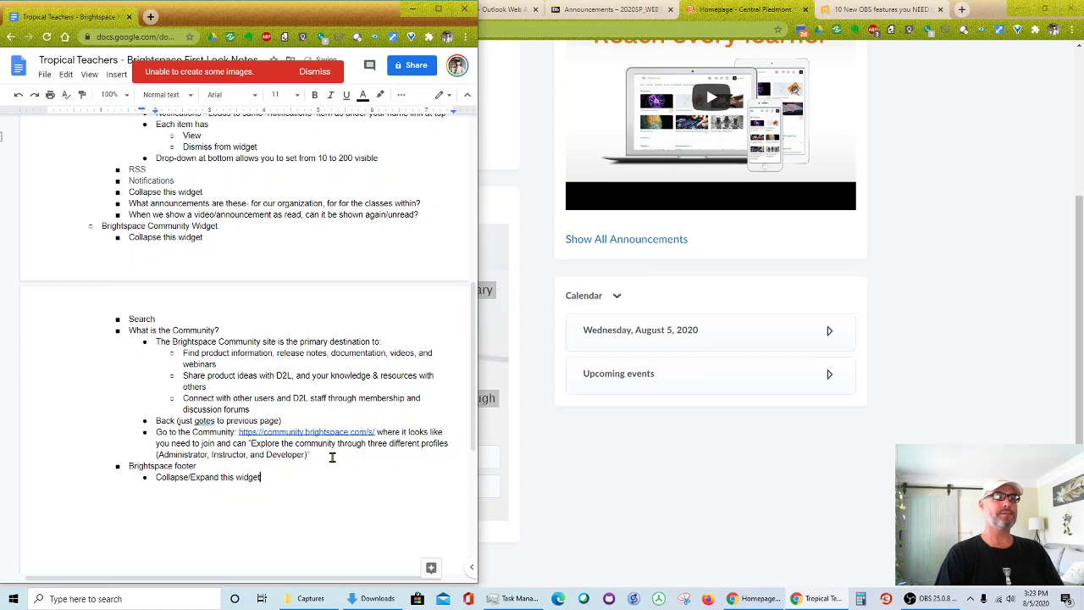
key("Up")
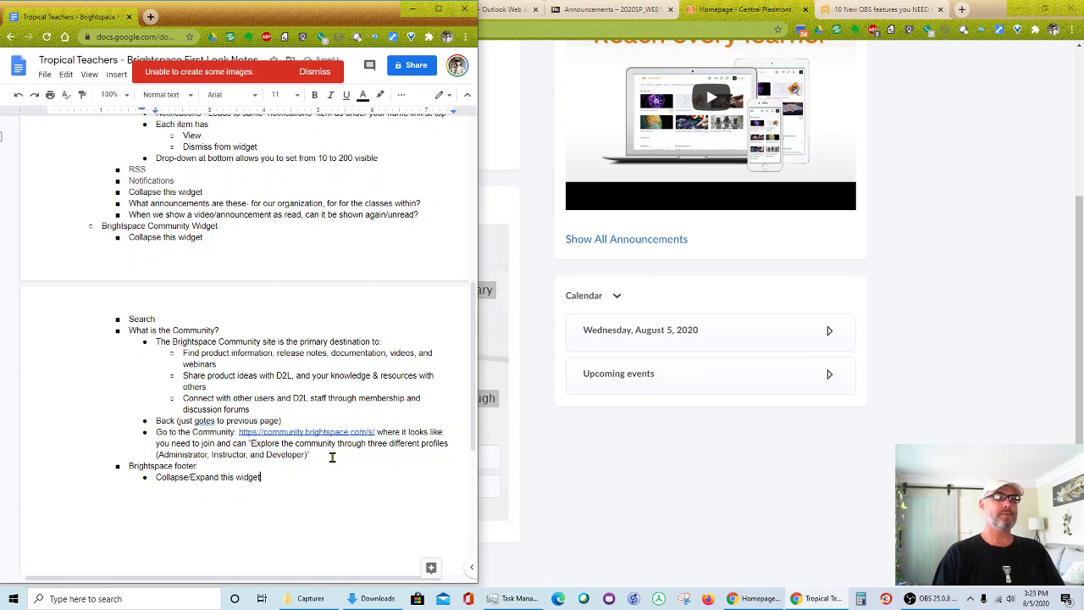
Copy "This Brightspace Experience created from NCE.HE.20.02.01 from 20.20.2.20317" from the homepage footer into a new sub-bullet under "Brightspace footer" in the notes
left_click(685, 533)
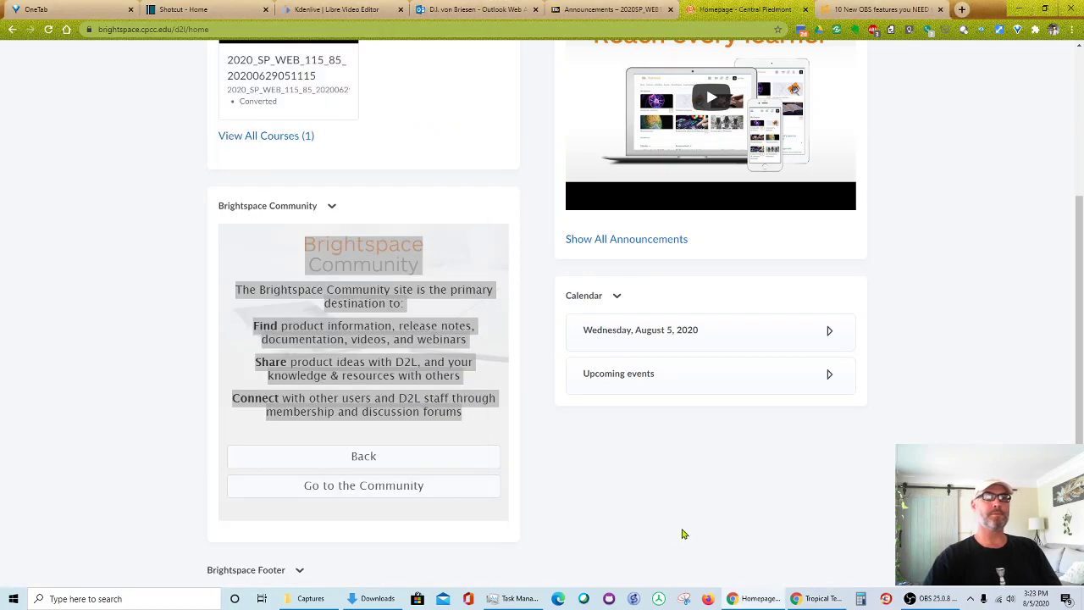
scroll(686, 533, "down", 2)
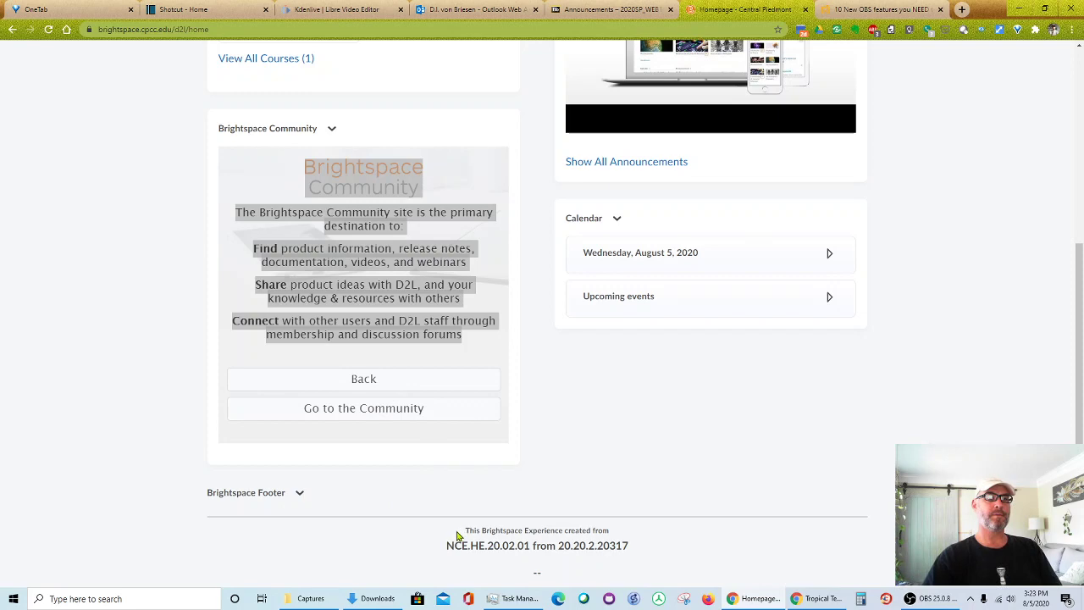
left_click_drag(458, 533, 651, 550)
key("ctrl+c")
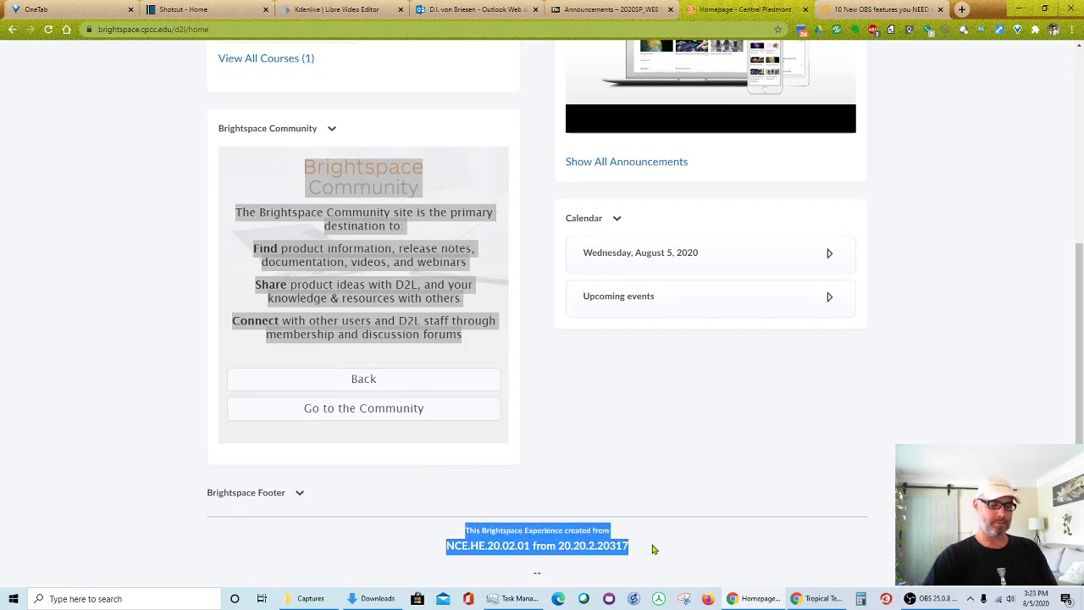
key("alt+Tab")
key("Return")
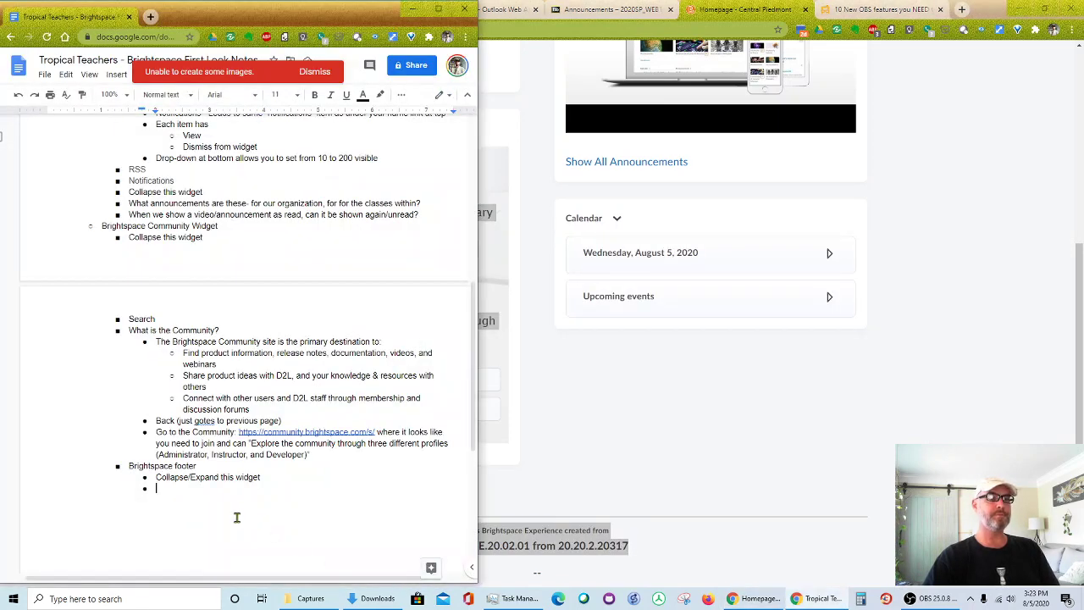
key("ctrl+v")
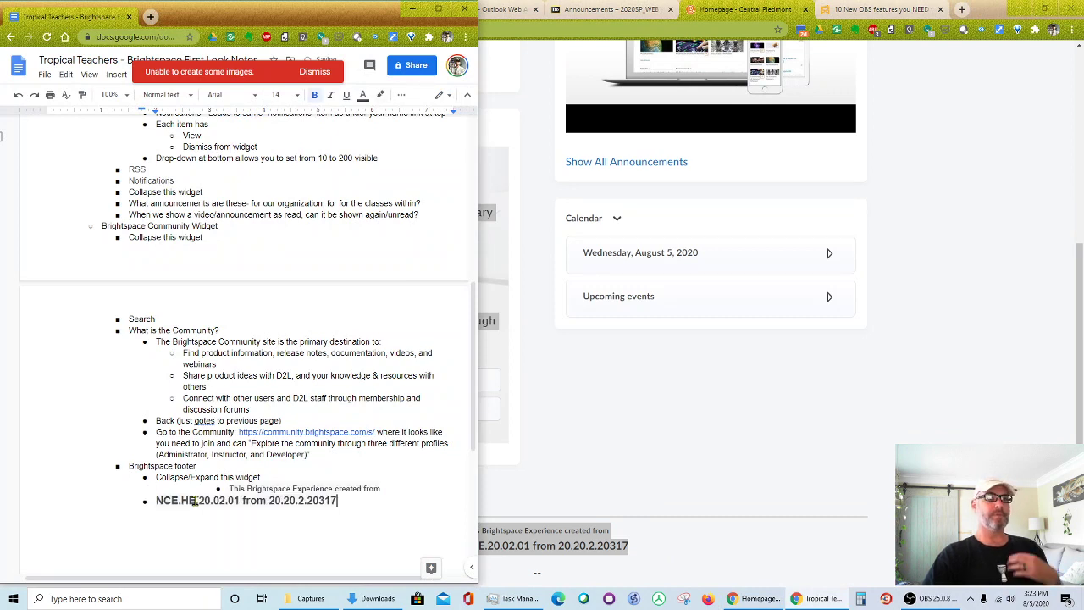
Clear the formatting of the pasted footer text and join its two lines into one bullet
left_click_drag(215, 488, 327, 500)
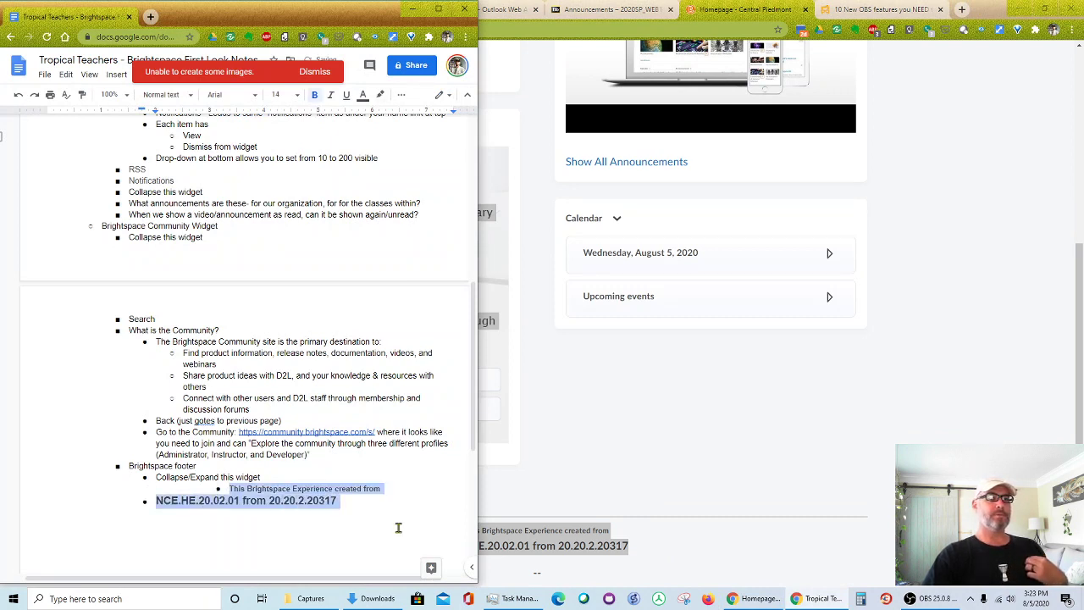
right_click(322, 501)
left_click(263, 488)
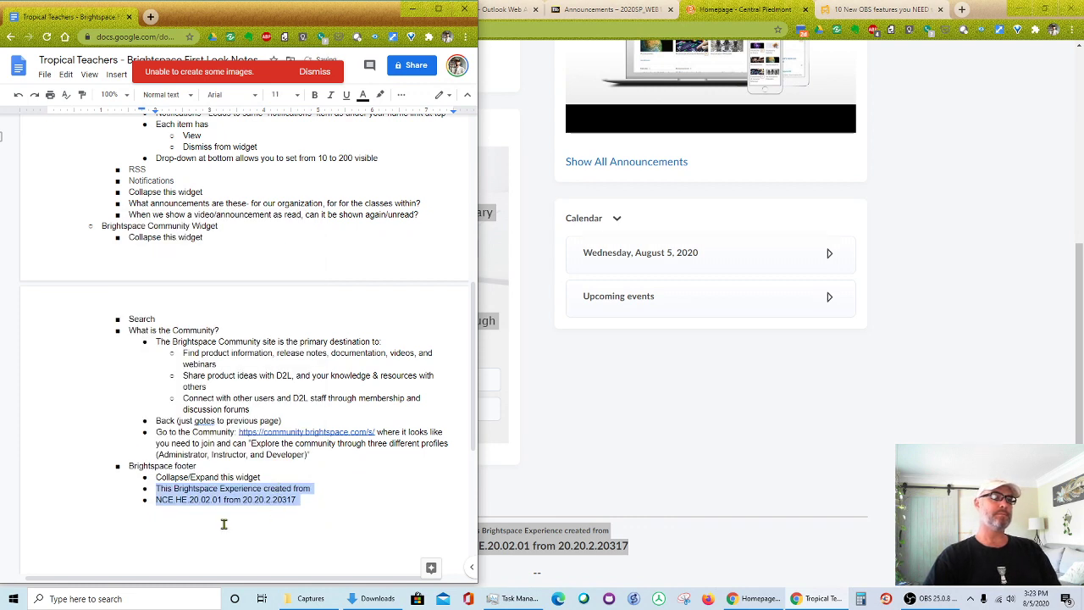
left_click(161, 510)
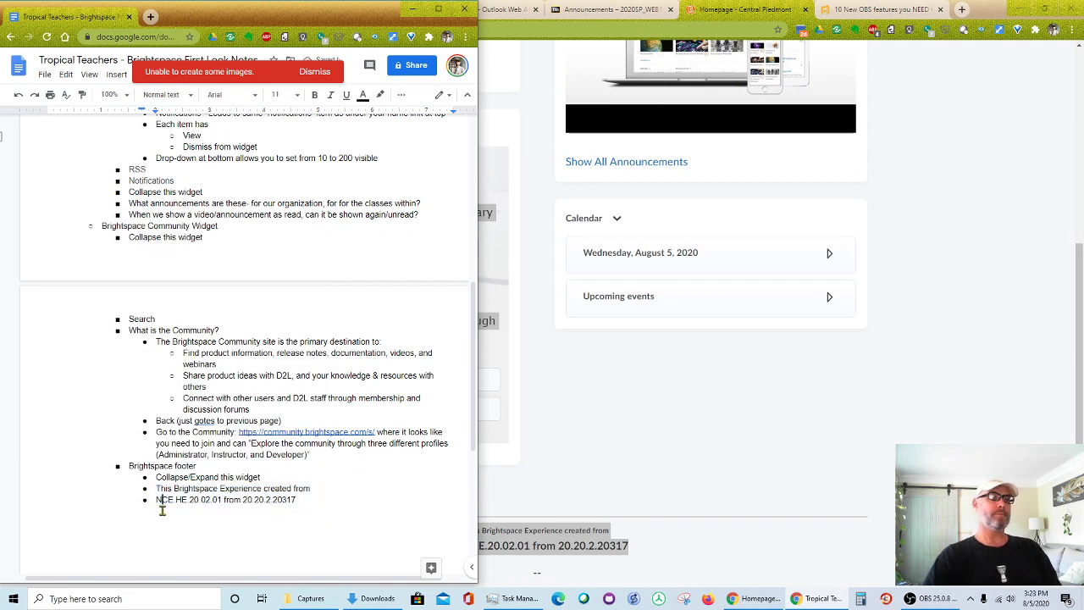
key("BackSpace")
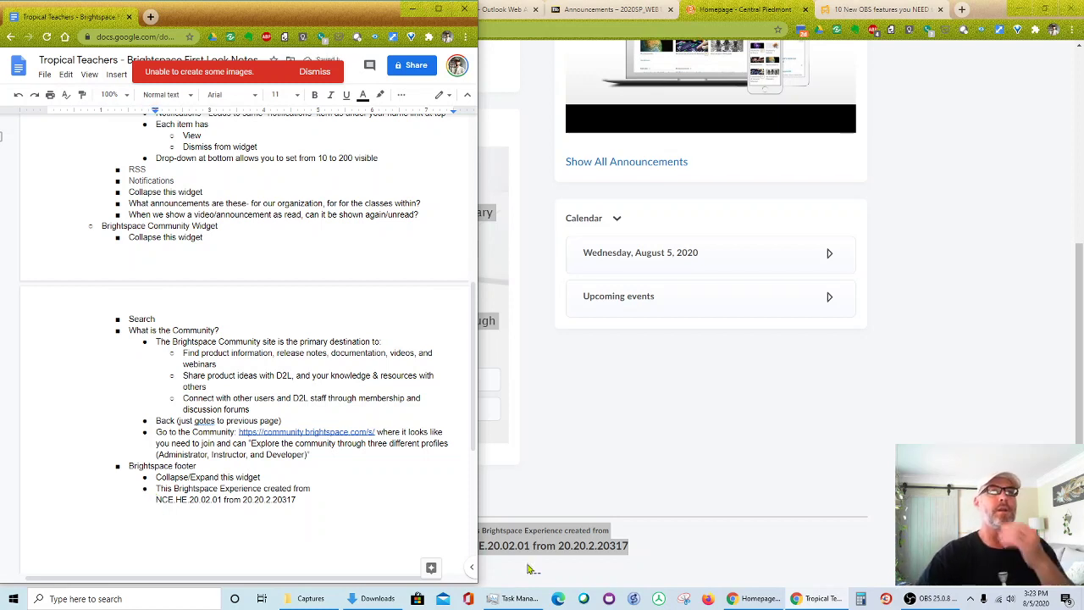
Switch to the Brightspace homepage and check the Brightspace Footer widget's options
left_click(746, 441)
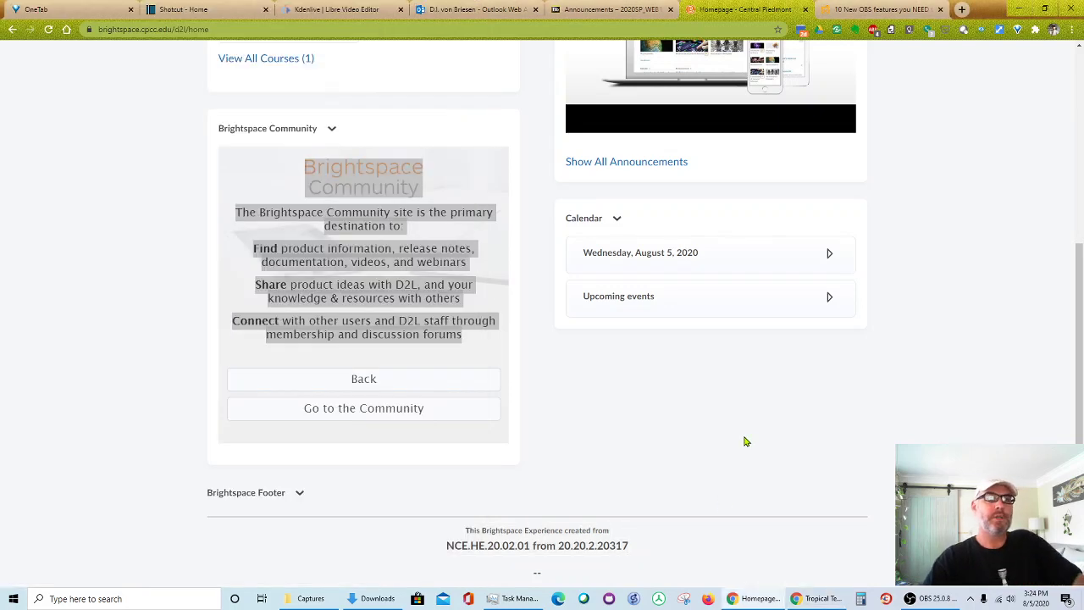
scroll(746, 441, "up", 1)
scroll(745, 441, "up", 3)
scroll(608, 444, "down", 3)
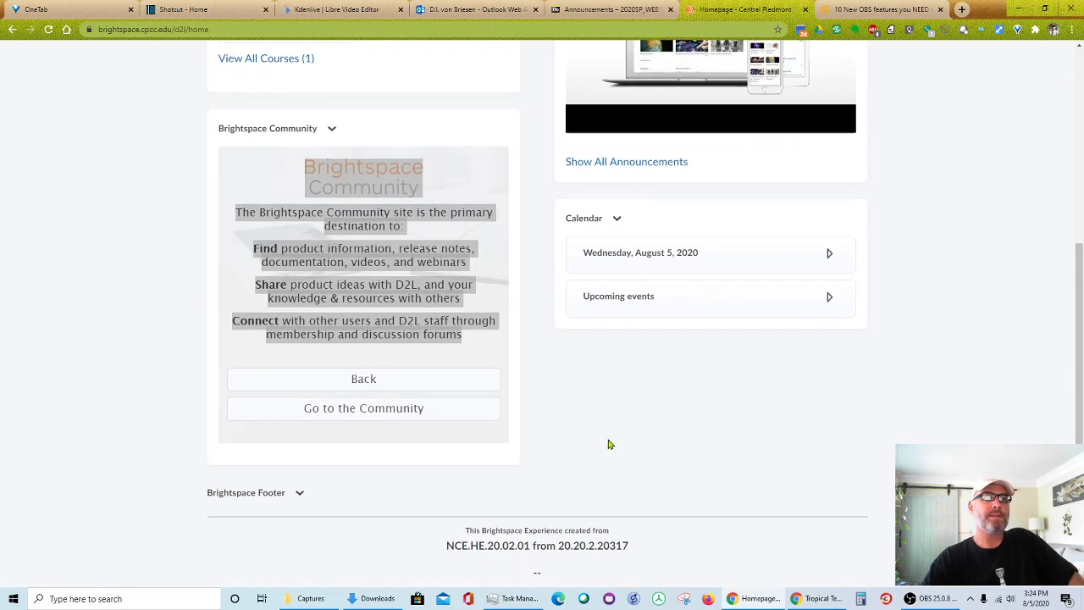
left_click(299, 493)
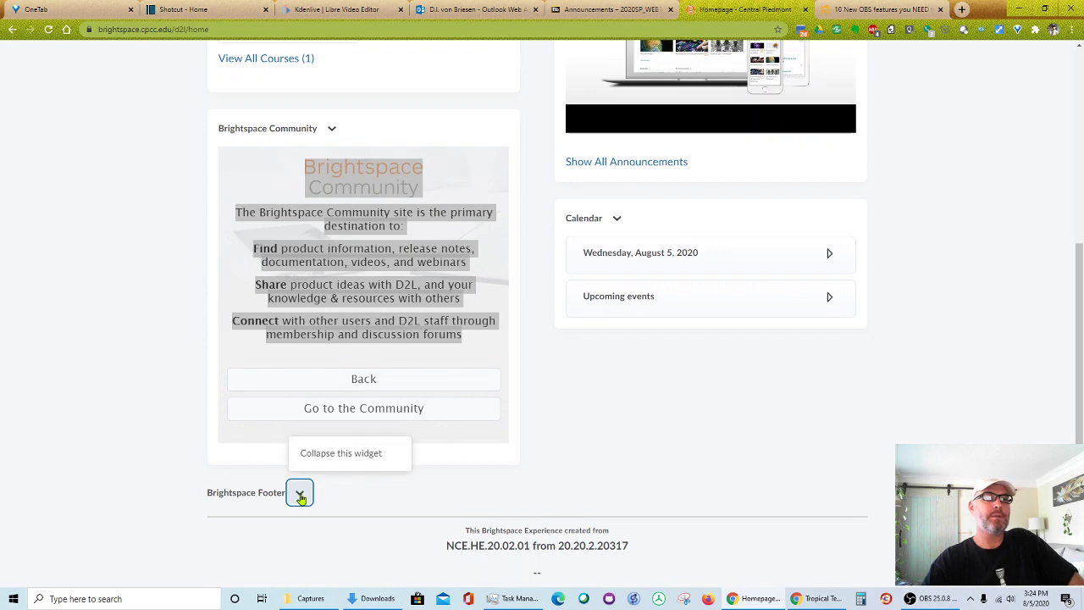
Collapse the Brightspace Community widget on the homepage
scroll(314, 455, "up", 1)
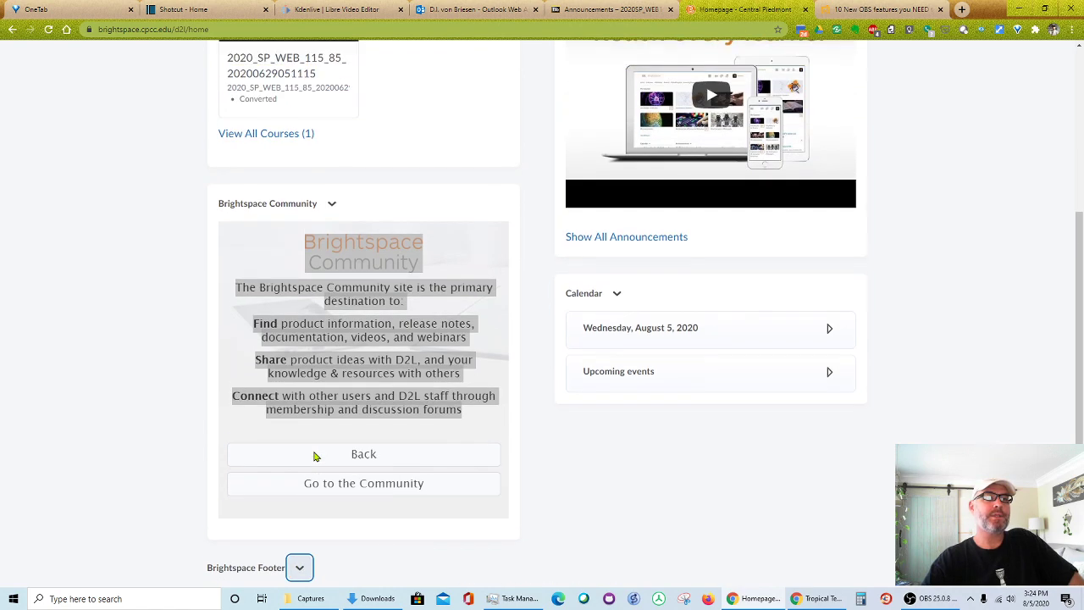
left_click(332, 206)
left_click(369, 247)
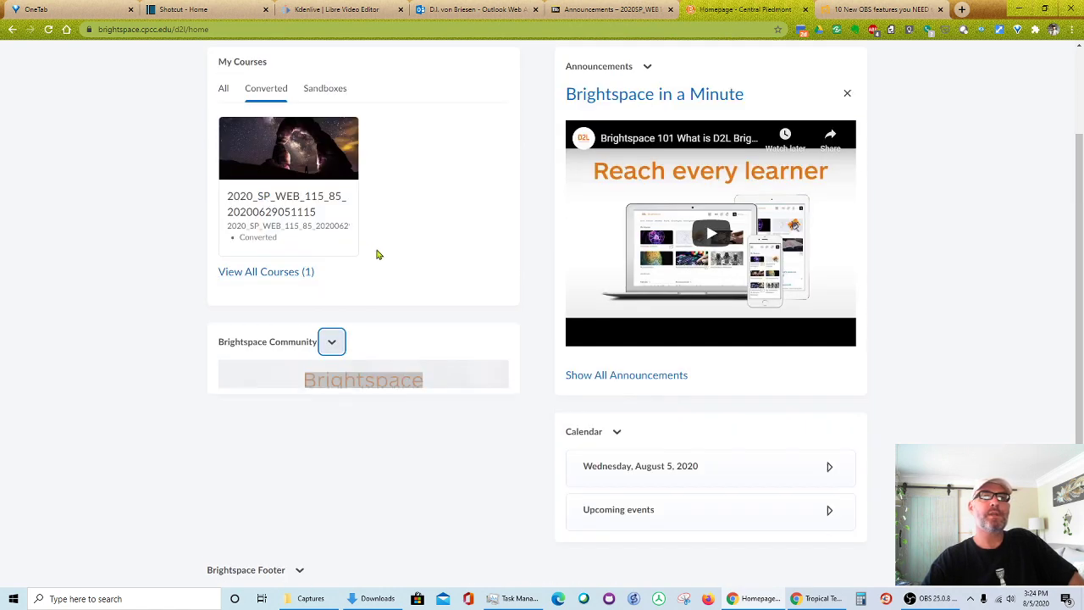
Copy the Calendar widget's options "Go to Calendar", "Subscribe" and "Collapse this widget" from the homepage
left_click(616, 433)
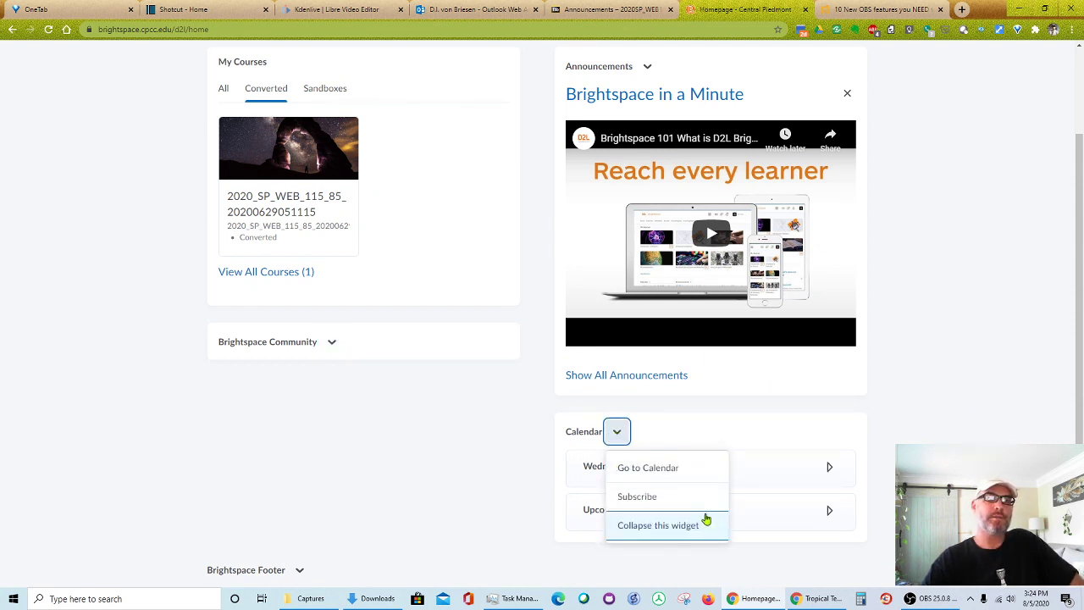
left_click_drag(709, 525, 627, 478)
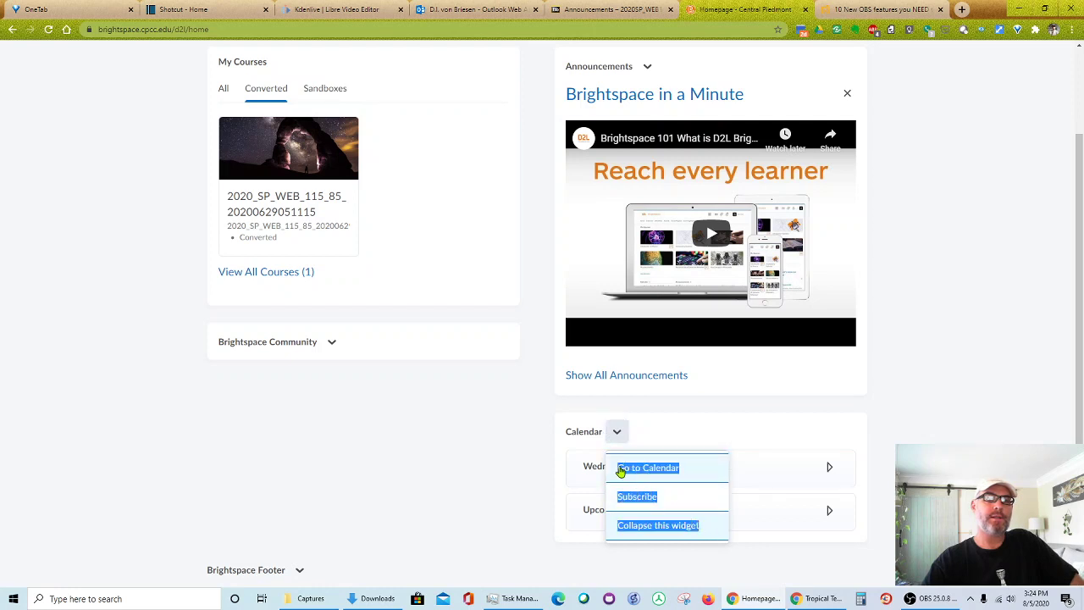
right_click(620, 467)
left_click(648, 343)
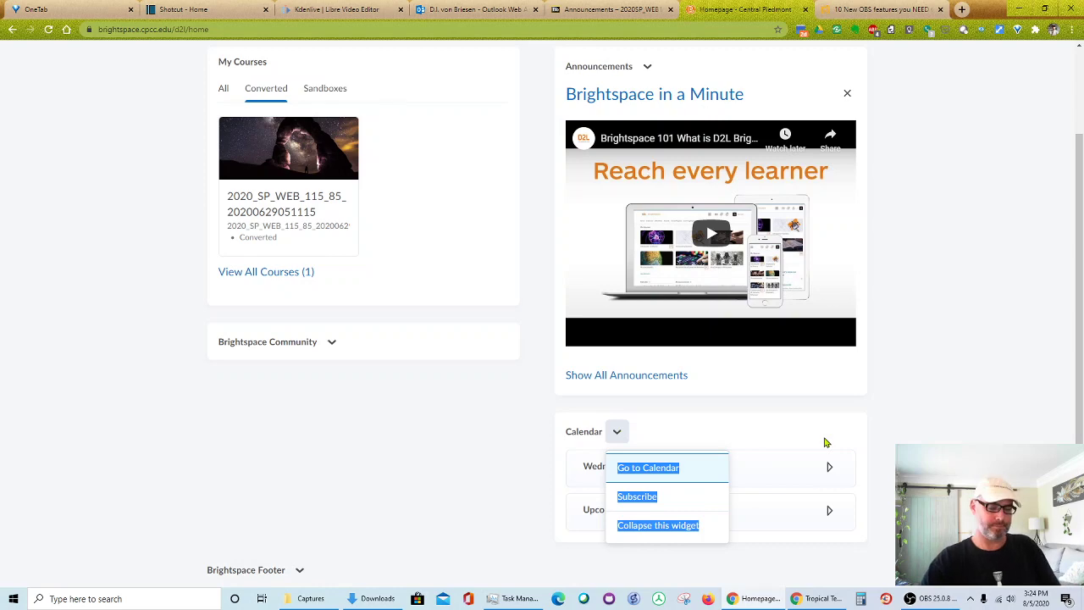
Switch to the notes document and add a "Calendar Widget" bullet above "Brightspace Community Widget"
key("alt+Tab")
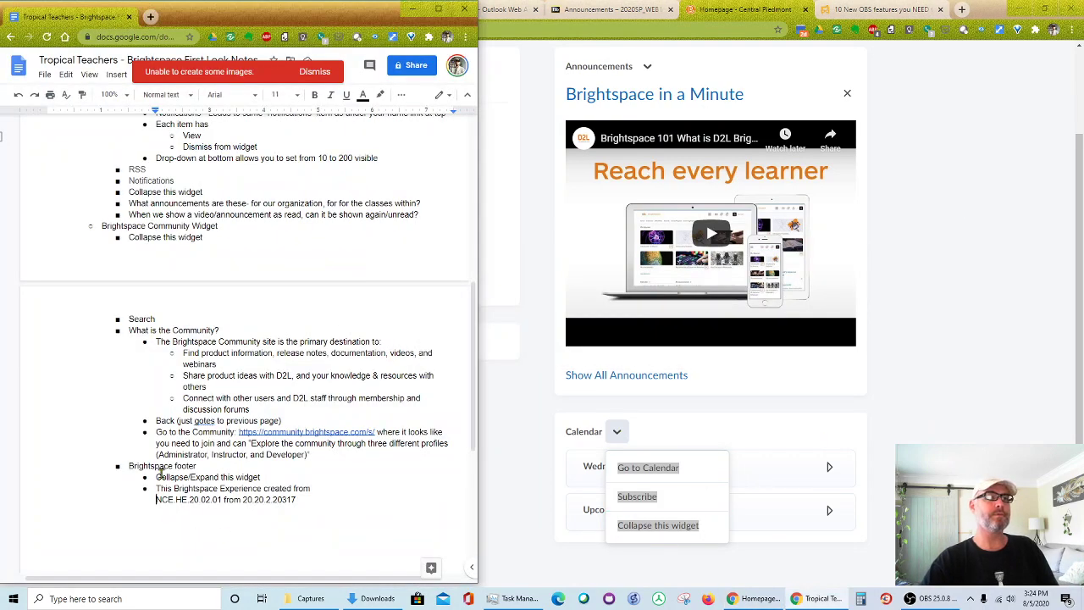
left_click(128, 467)
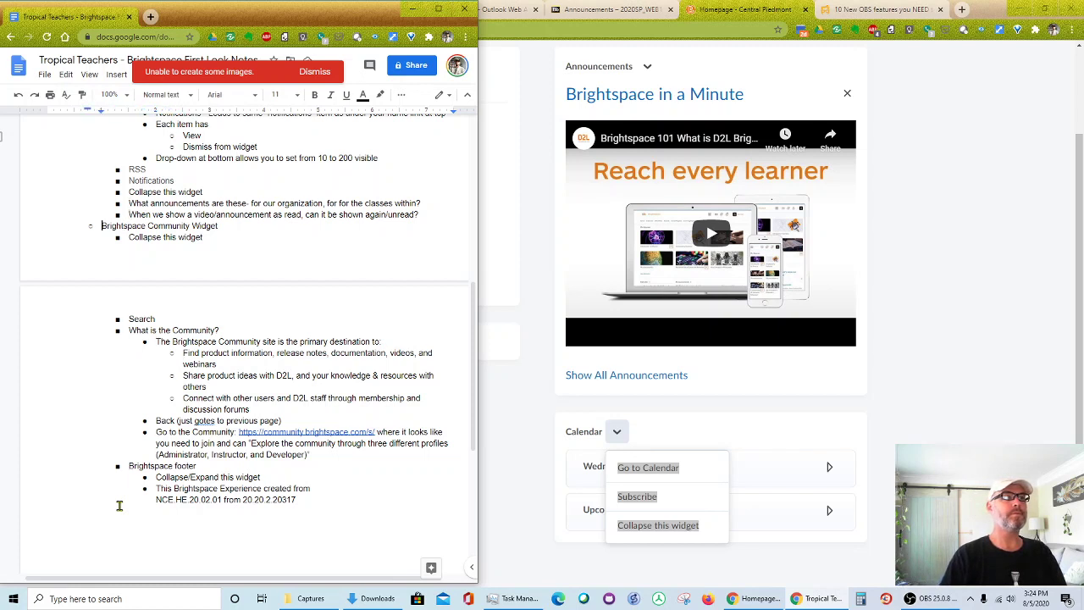
key("Return")
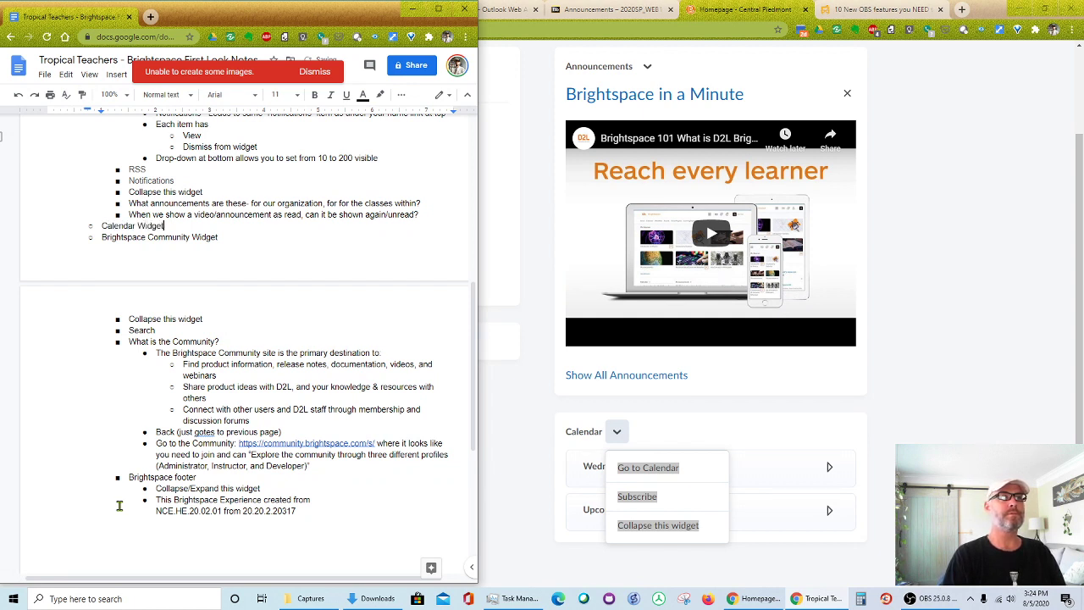
Paste the copied Calendar options as sub-bullets under "Calendar Widget" and remove the extra blank line
key("Return")
key("Tab")
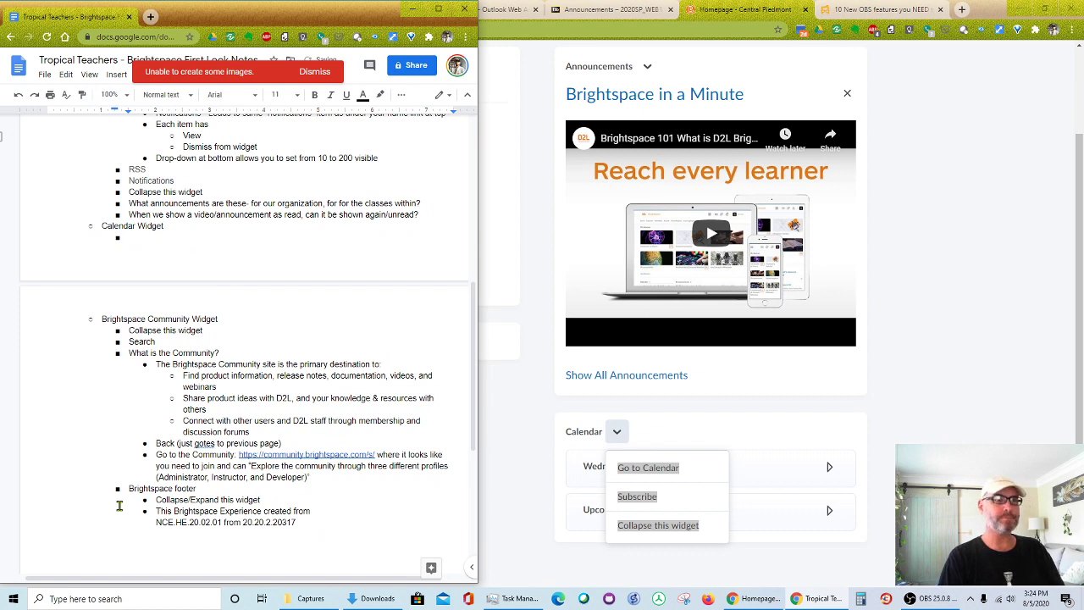
key("ctrl+v")
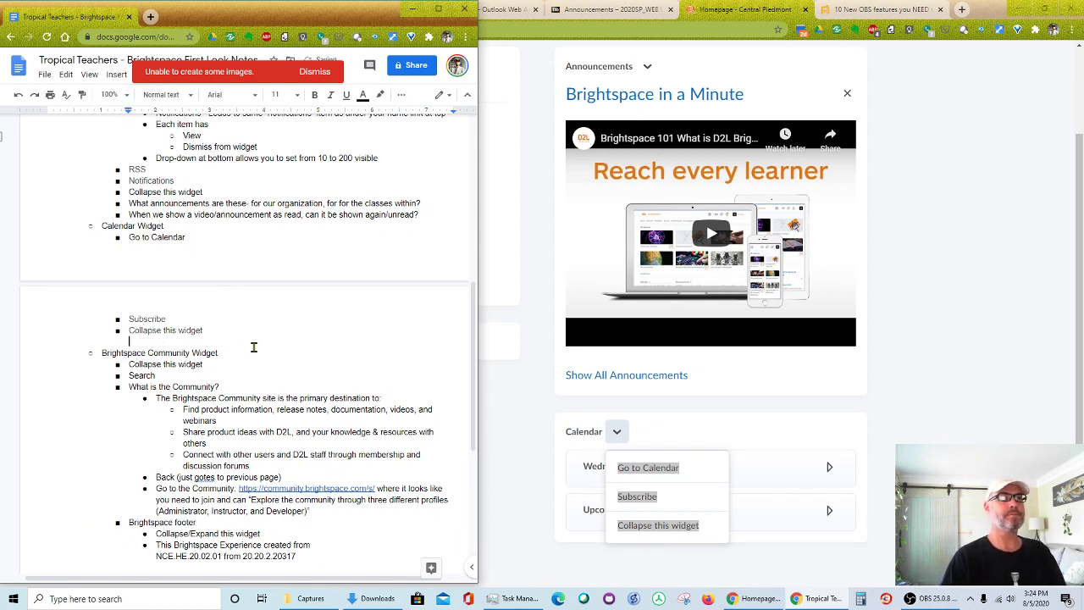
key("BackSpace")
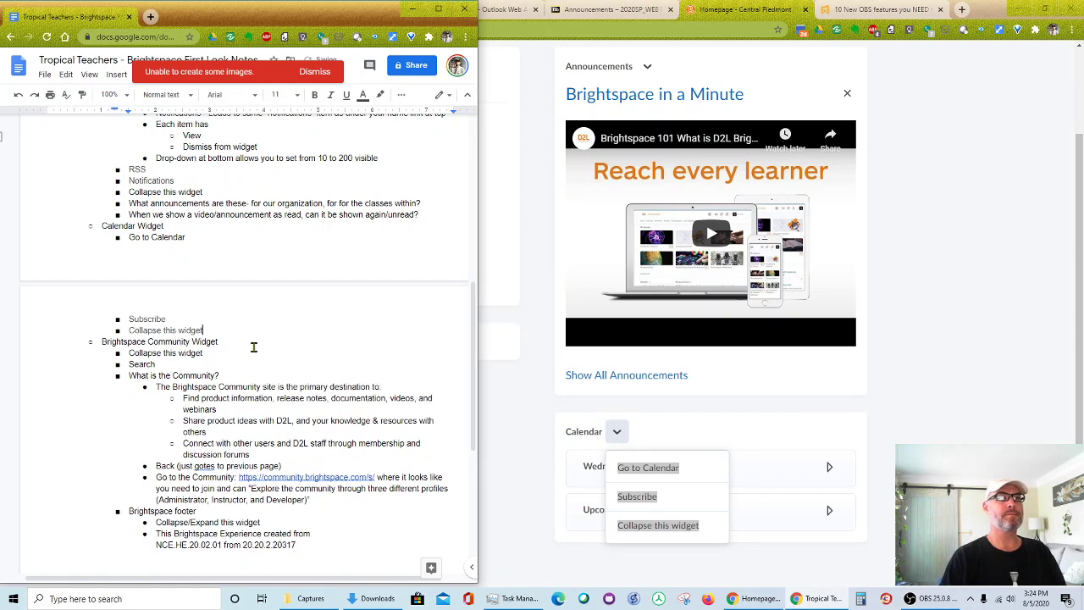
Collapse the Calendar widget on the homepage and change its last sub-bullet in the notes to "Collapse/expand this widget"
left_click(665, 526)
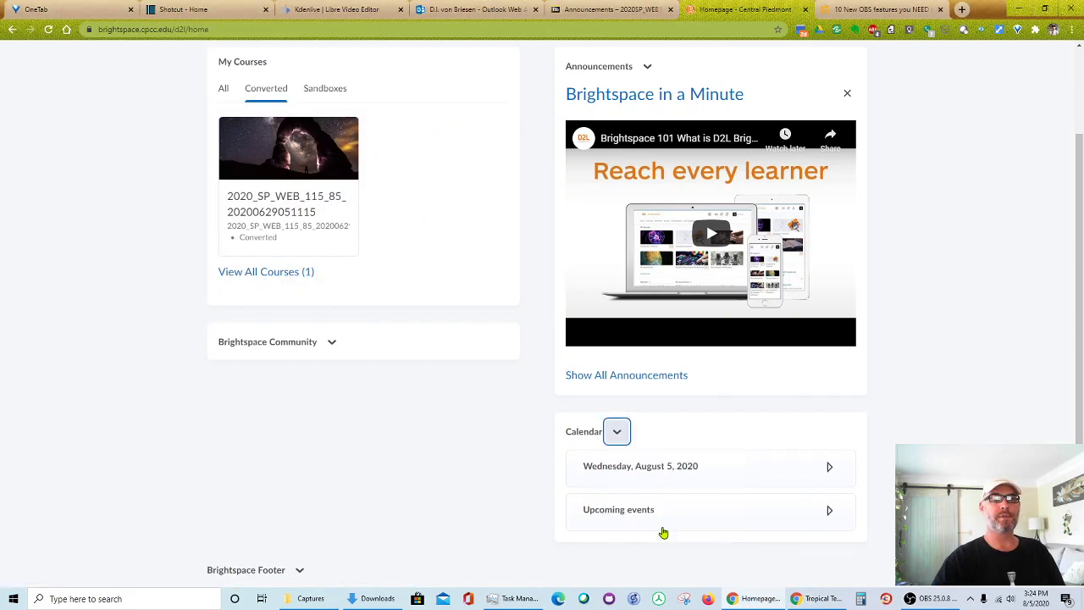
left_click(615, 526)
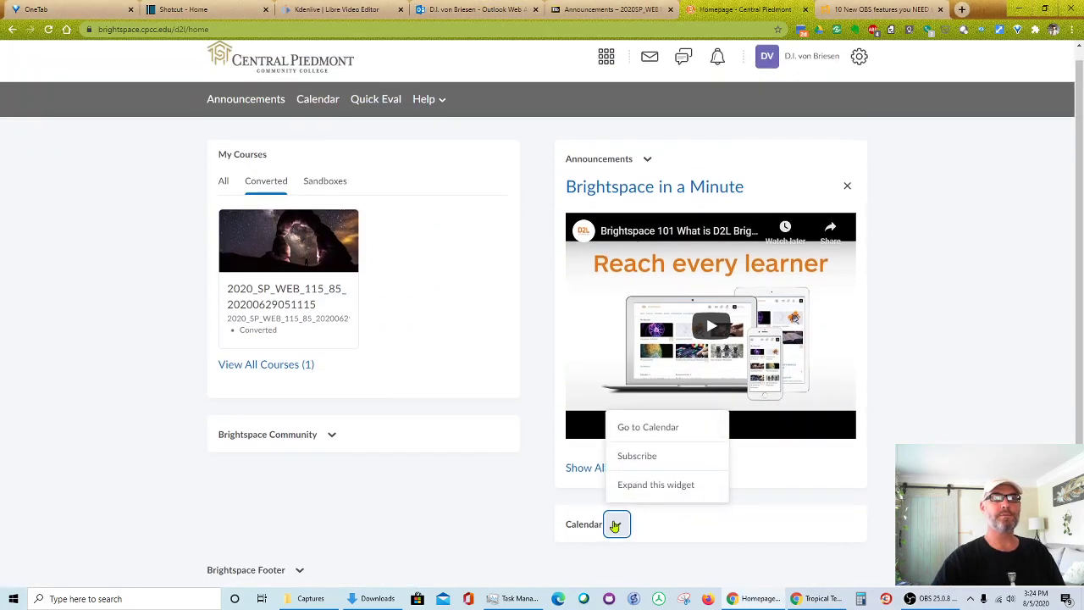
left_click(615, 526)
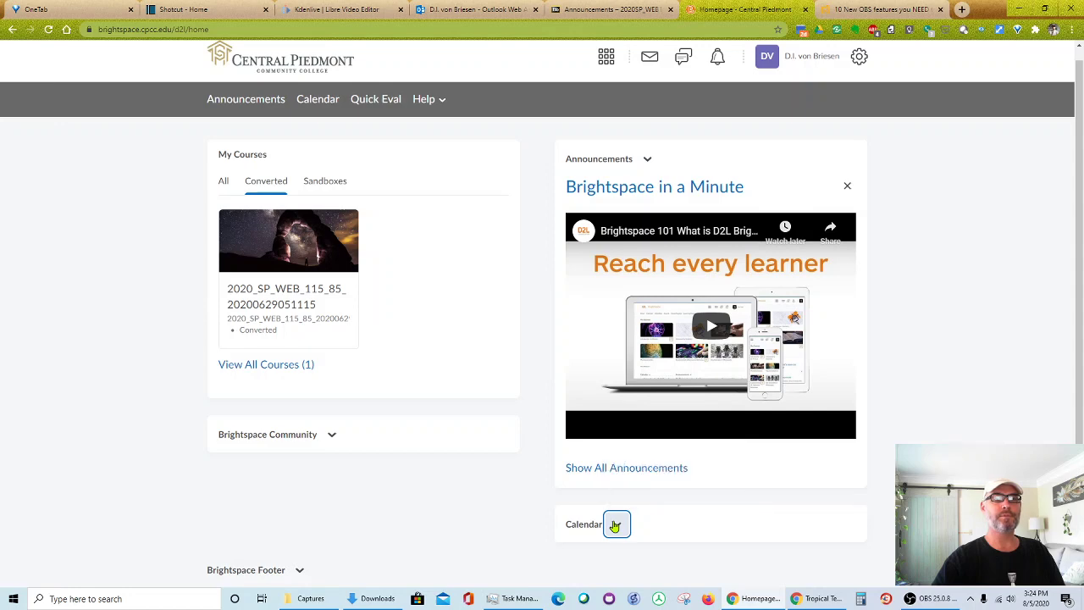
key("alt+Tab")
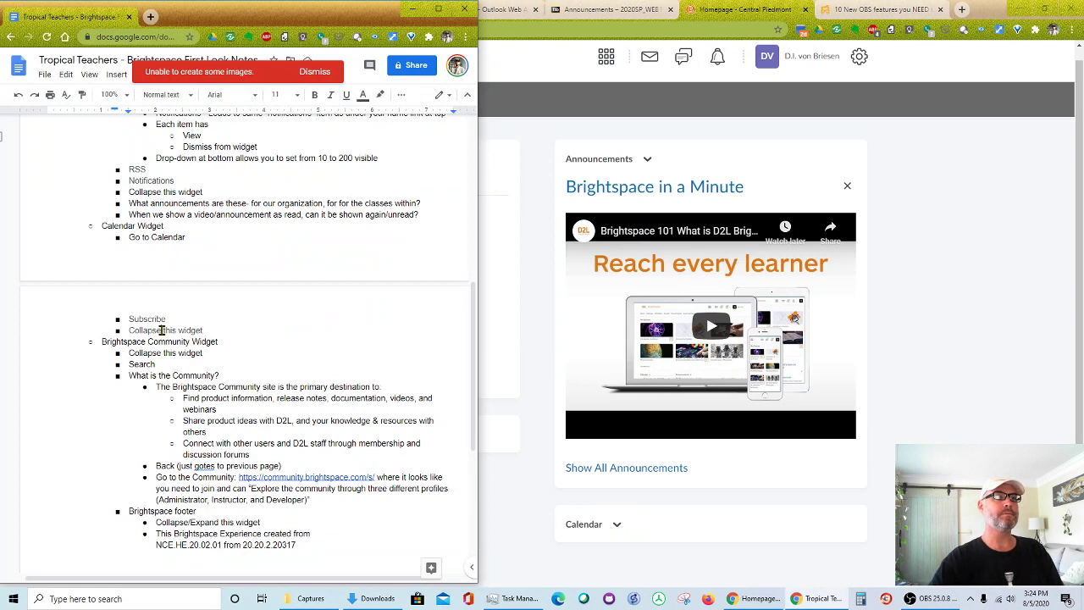
type("/expand")
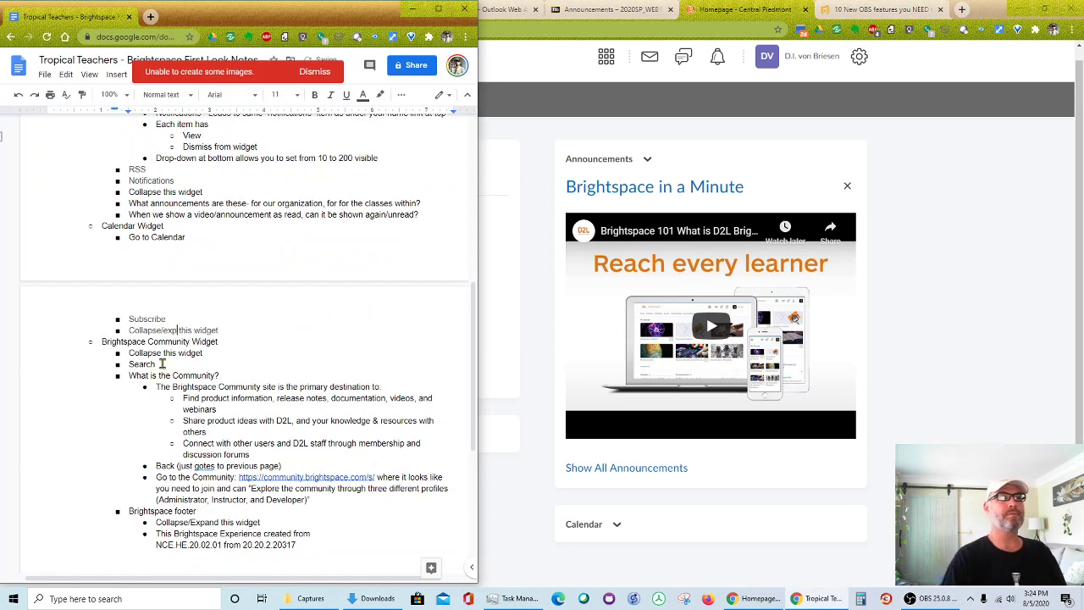
Open the full calendar from the homepage's Calendar widget and check the entries under Help in the navigation bar
left_click(617, 523)
left_click(668, 428)
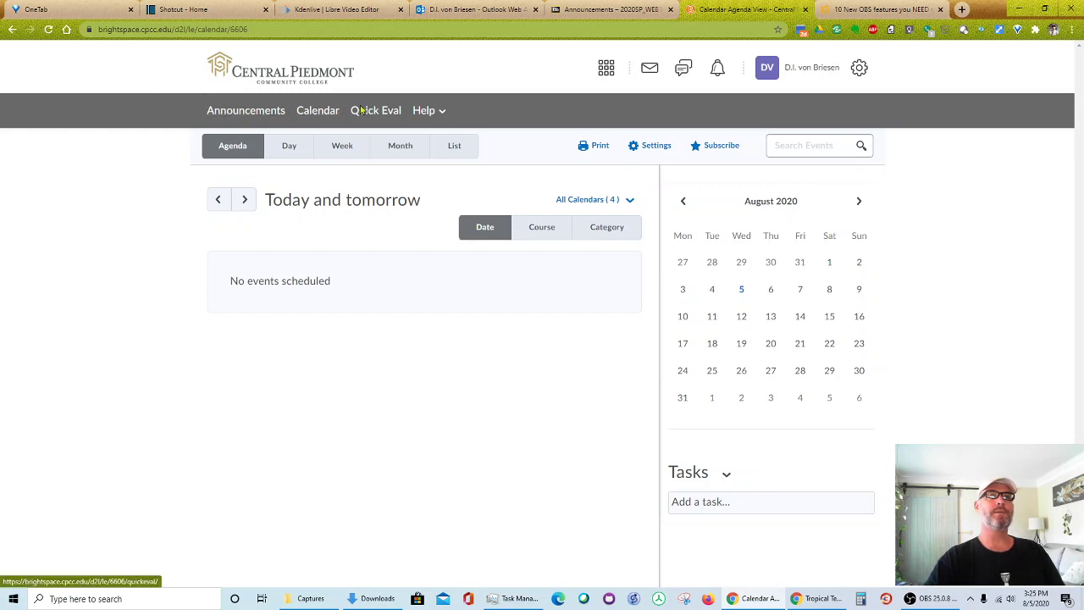
left_click(440, 113)
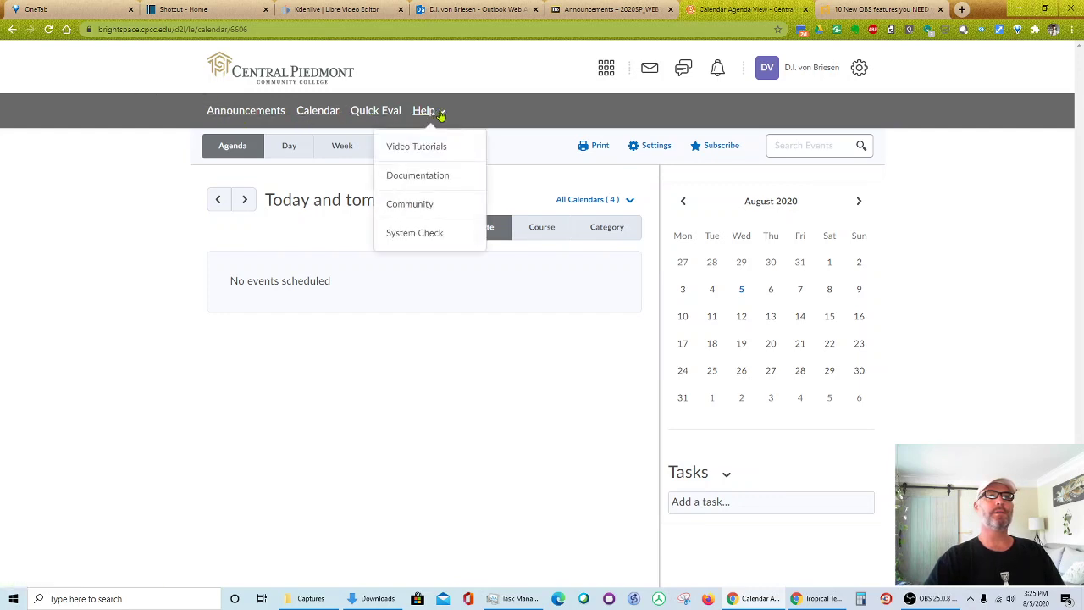
left_click(477, 114)
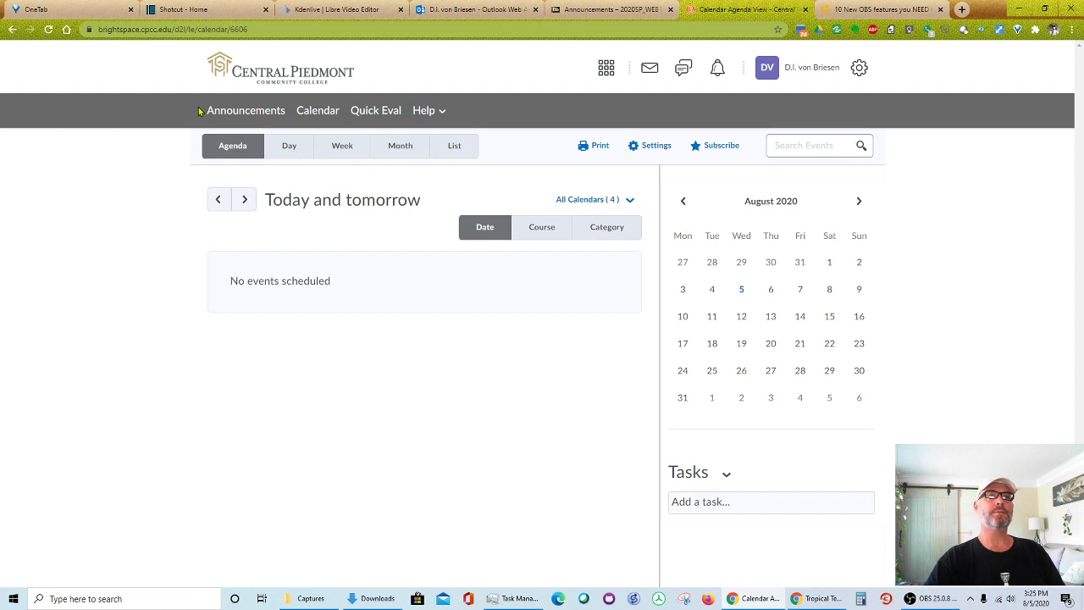
Try to select the navigation bar links on the calendar page and return to the homepage
left_click_drag(373, 111, 537, 203)
left_click(537, 204)
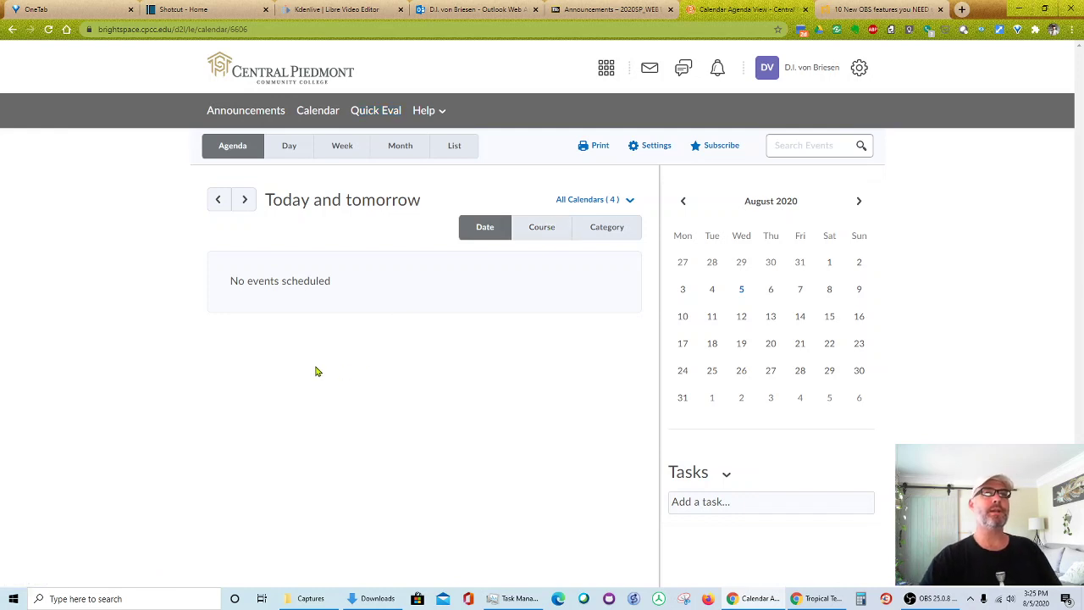
left_click(245, 148)
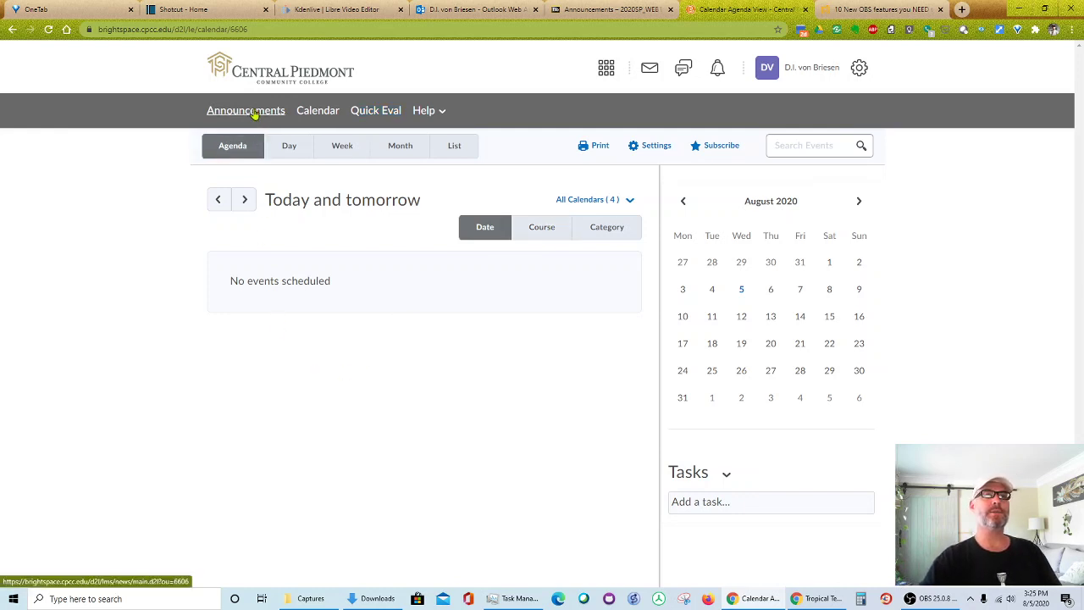
left_click(276, 72)
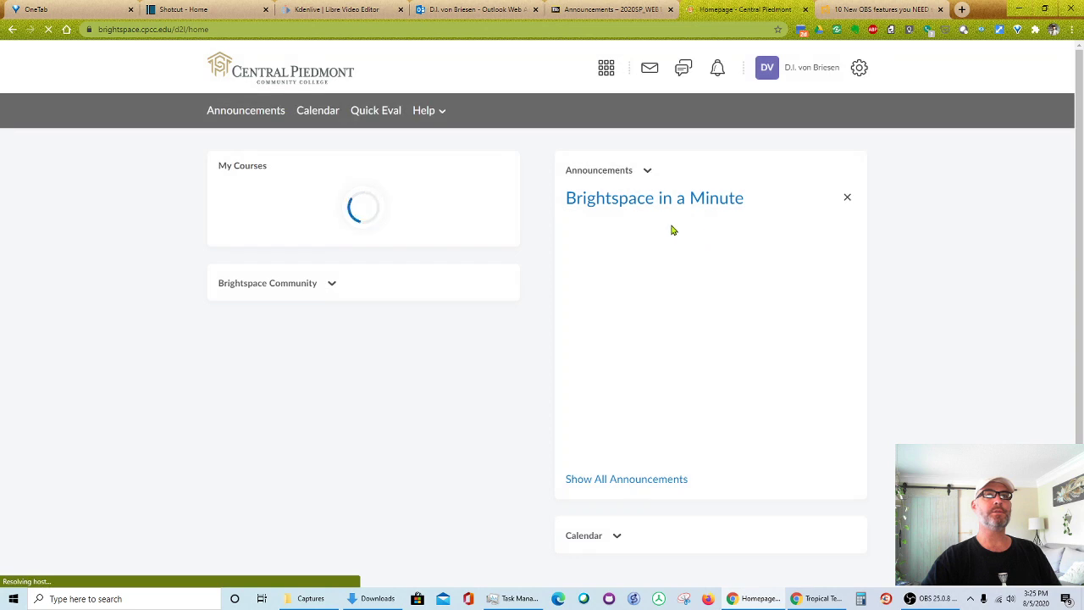
Open the Announcements tool from its homepage widget and copy the navigation links Announcements, Calendar, Quick Eval and Help
left_click(626, 174)
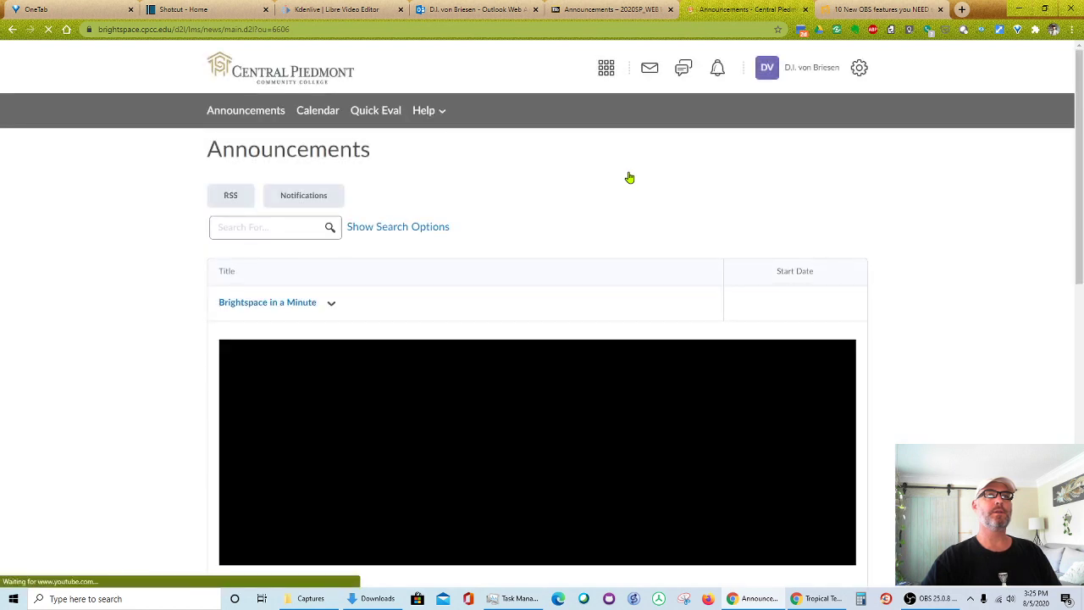
left_click_drag(208, 116, 212, 115)
left_click(212, 114)
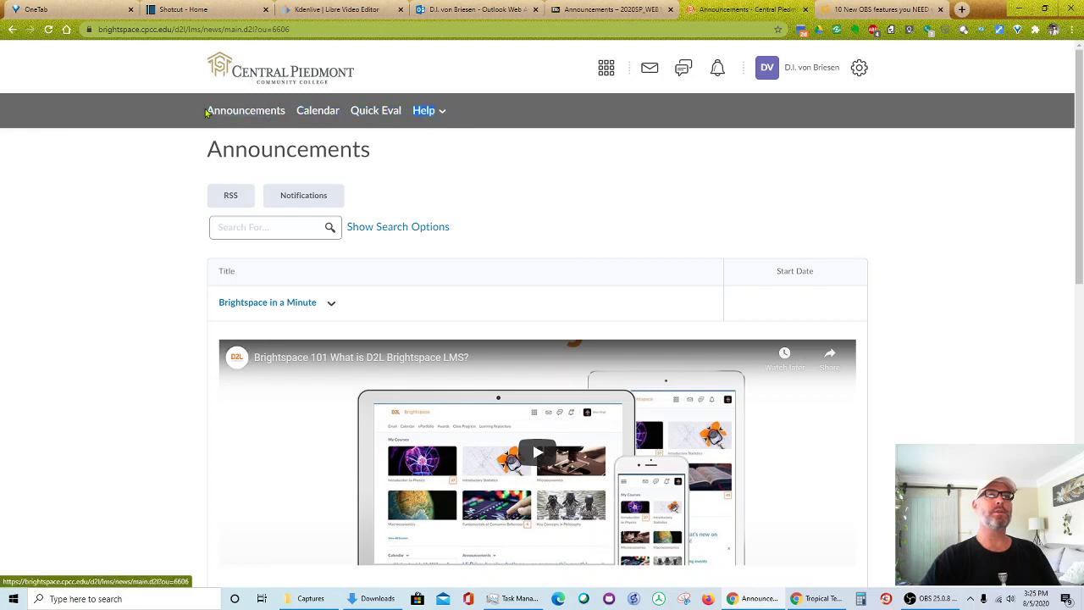
left_click_drag(207, 114, 209, 115)
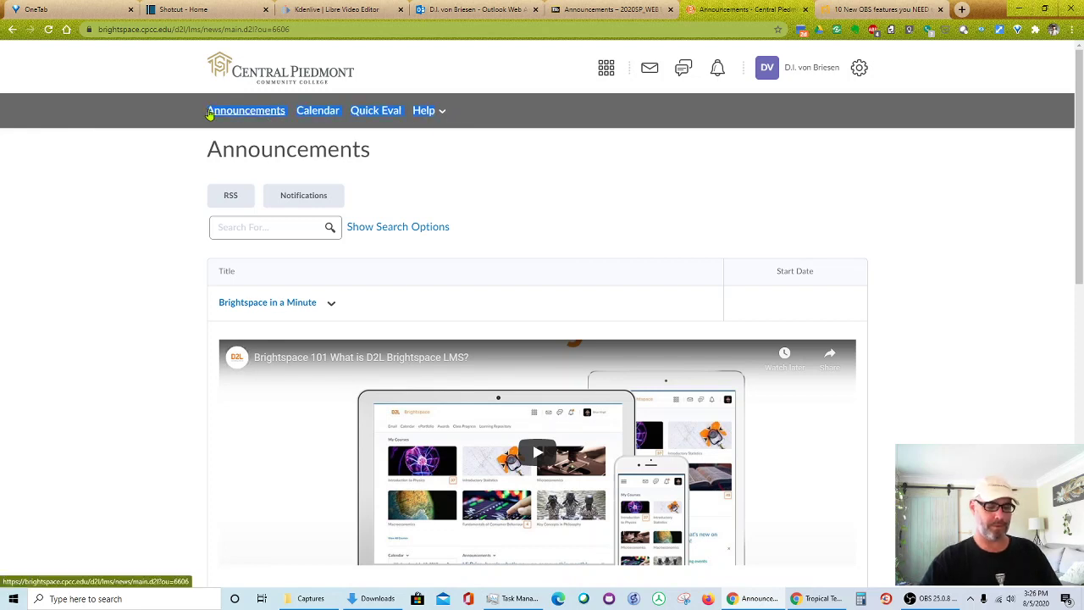
Add the bullet "Common menu not visible on first page showing" above "Courses Widget" in the notes and paste the copied links as its sub-bullet
key("alt+Tab")
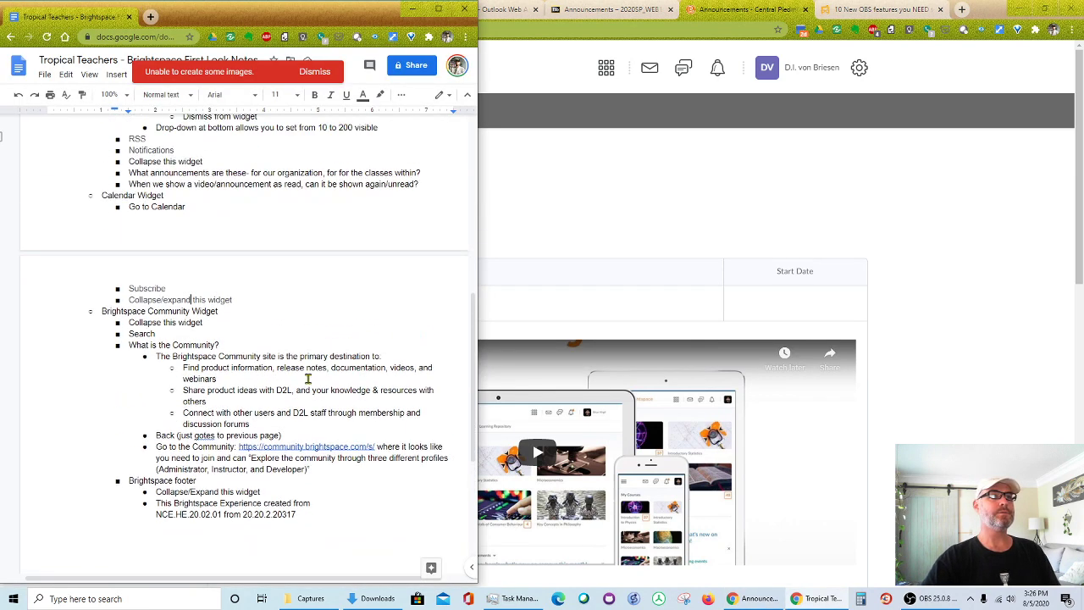
scroll(308, 378, "up", 3)
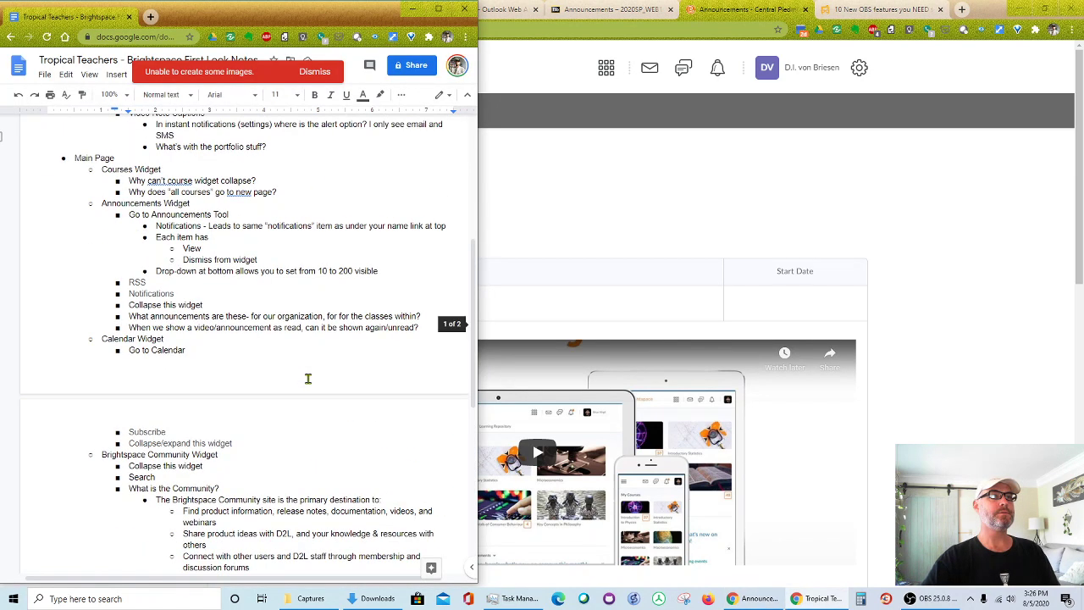
left_click(99, 169)
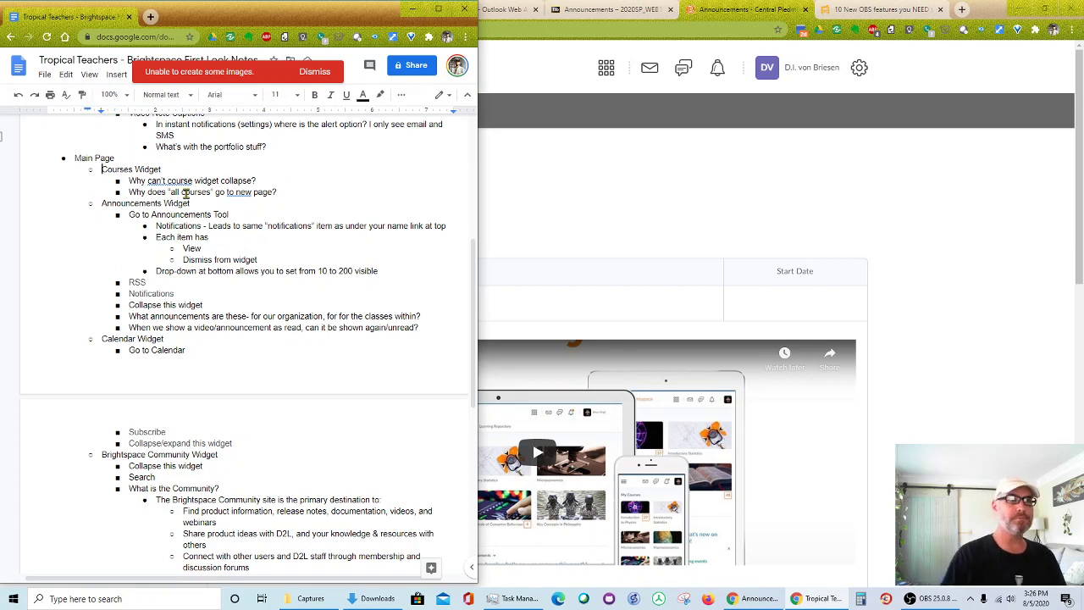
key("Return")
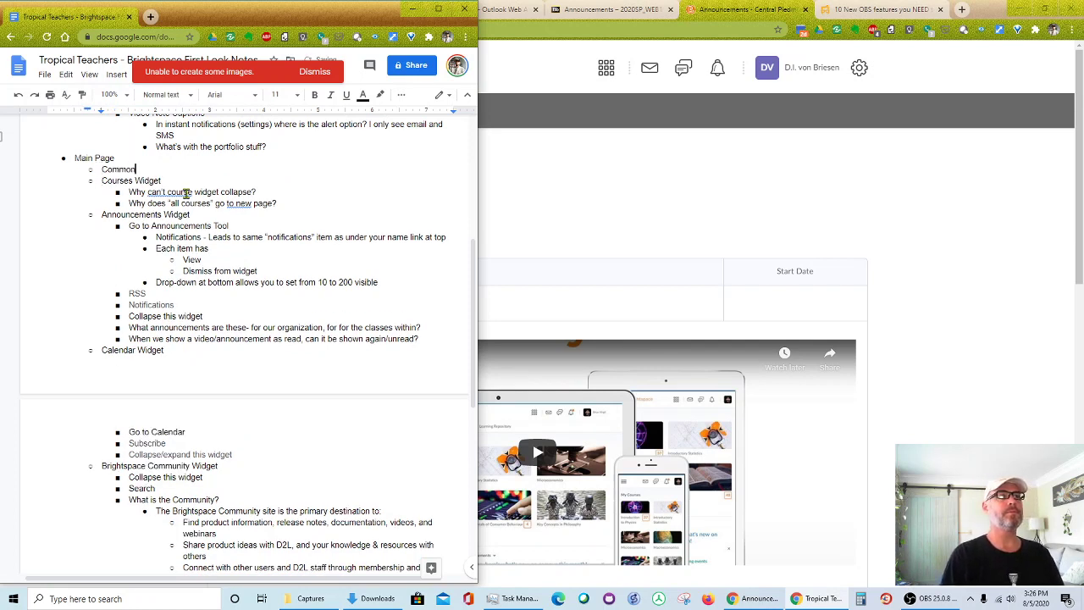
type("Common menu not visible on first page showing")
key("Return")
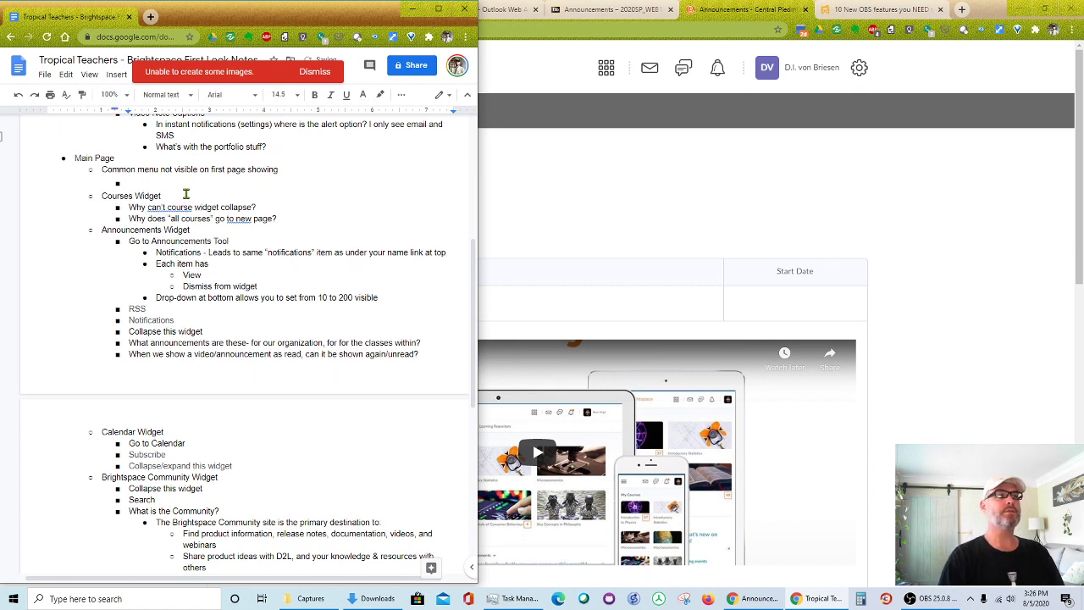
Remove the hyperlink at the end of the pasted menu text and clear the formatting of the whole sub-bullet
left_click(192, 179)
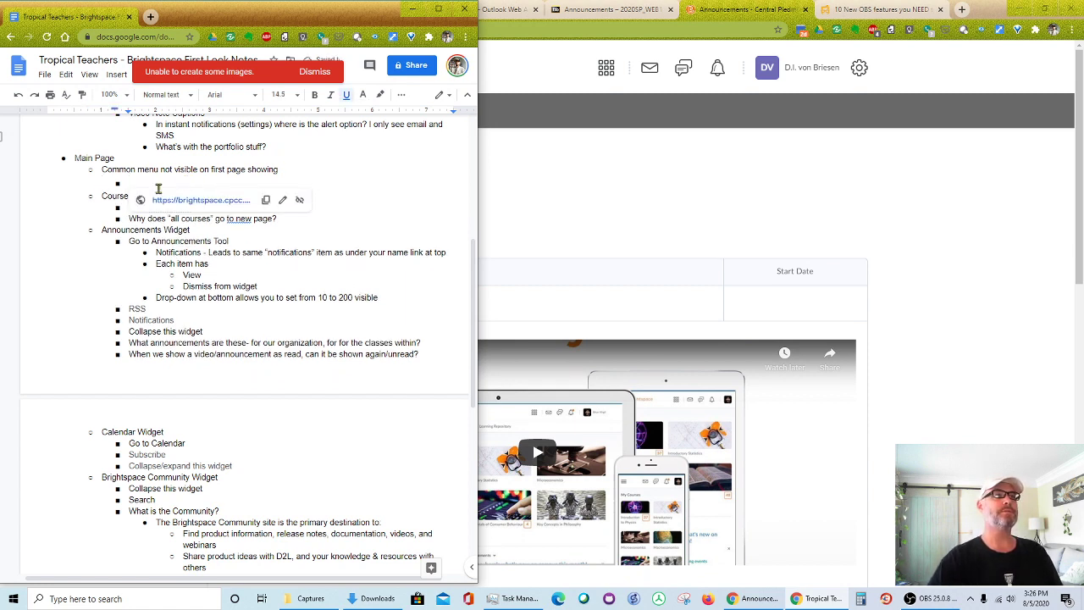
key("Left")
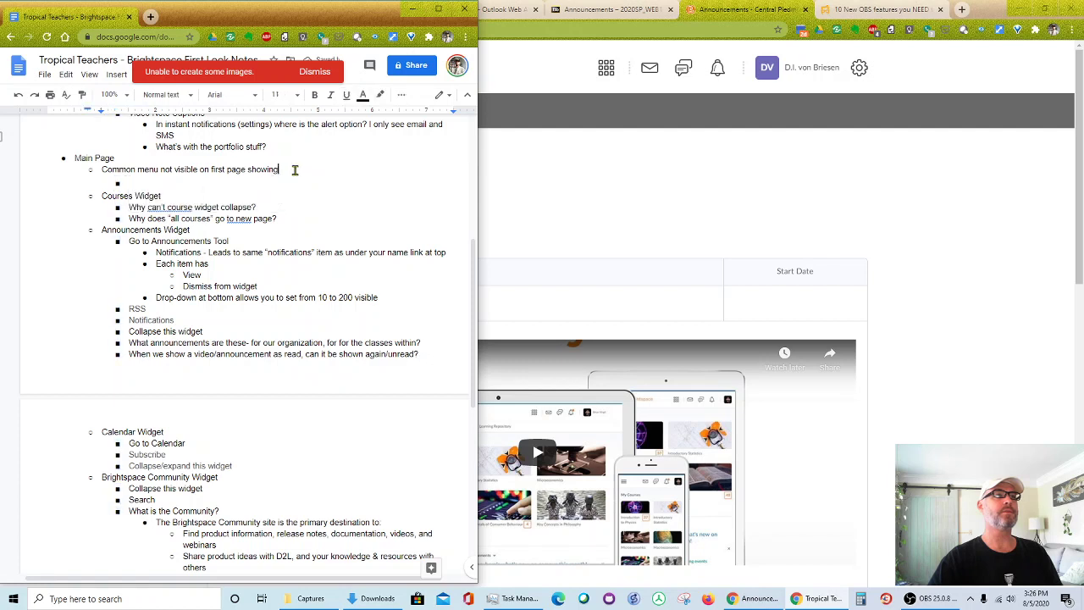
key("Right")
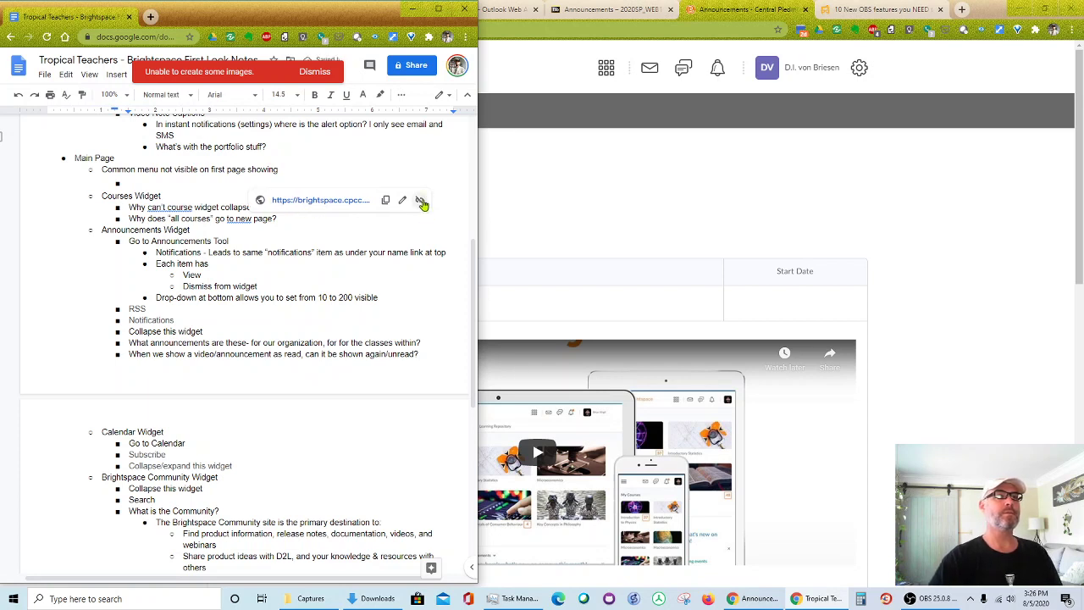
left_click(419, 200)
left_click(122, 181)
left_click_drag(129, 182, 278, 180)
right_click(278, 179)
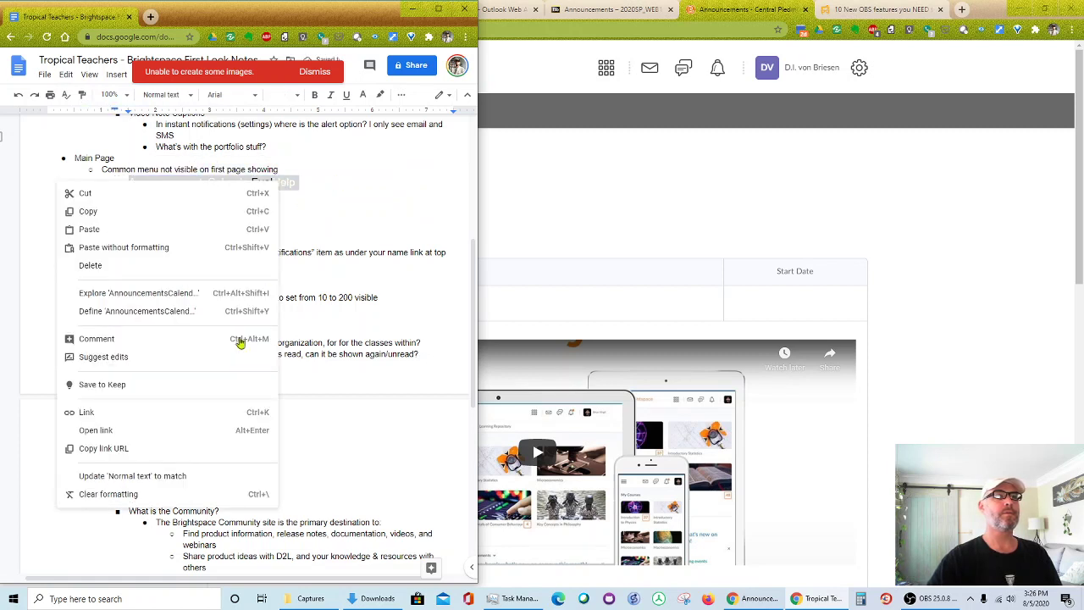
left_click(133, 495)
Split the pasted menu text under the common menu bullet into separate sub-bullets Announcements, Calendar, Quick Eval and Help
left_click(190, 182)
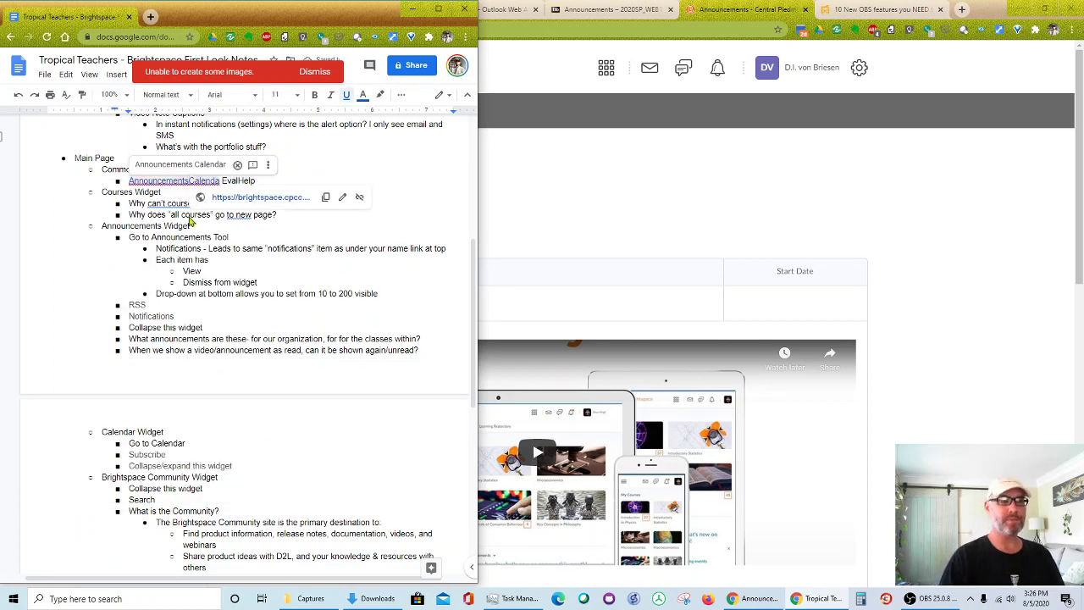
key("Return")
type("r")
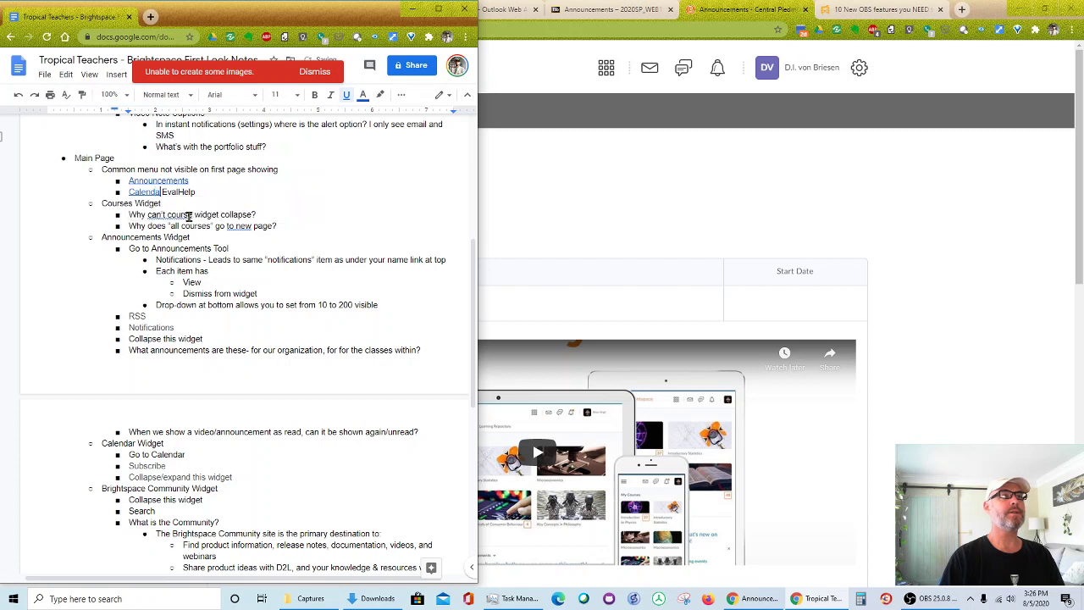
key("Return")
type("QU")
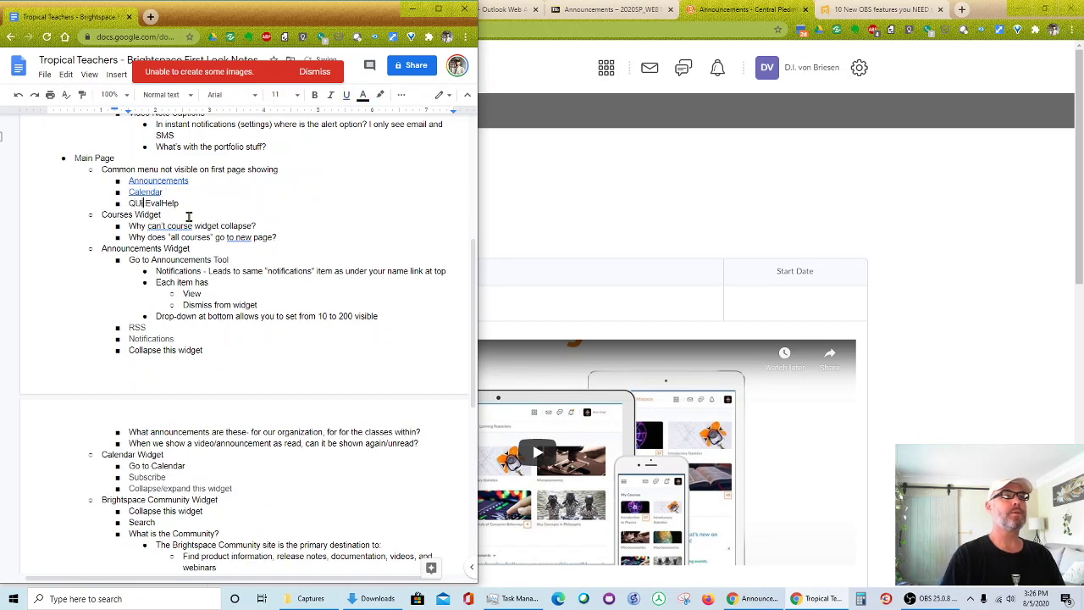
key("BackSpace")
type("uick")
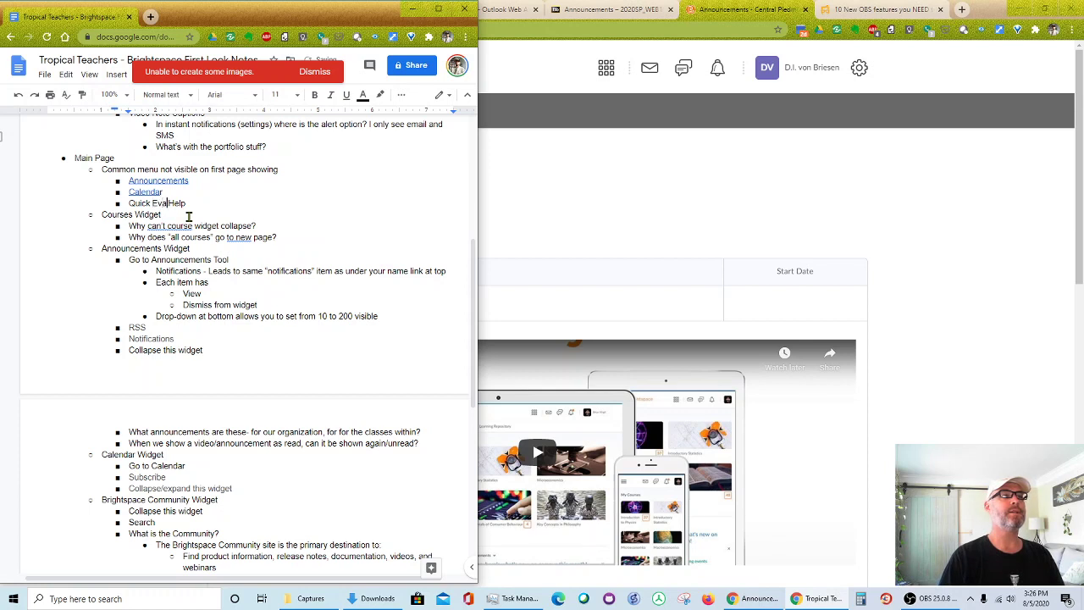
key("Return")
Remove the hyperlinks from the Announcements and Calendar sub-bullets in the common menu list
left_click(158, 180)
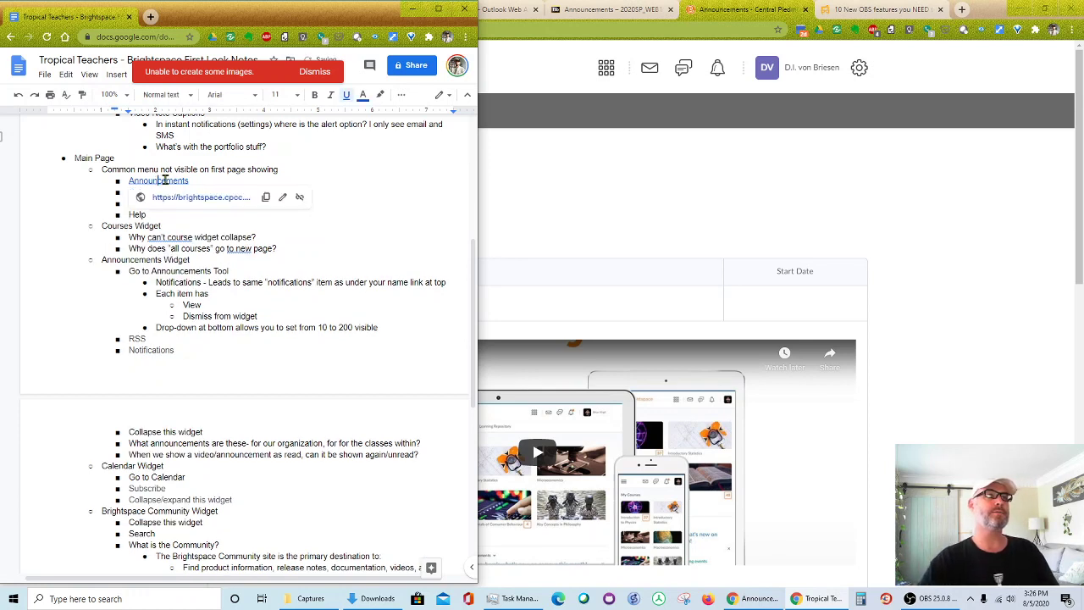
left_click(140, 192)
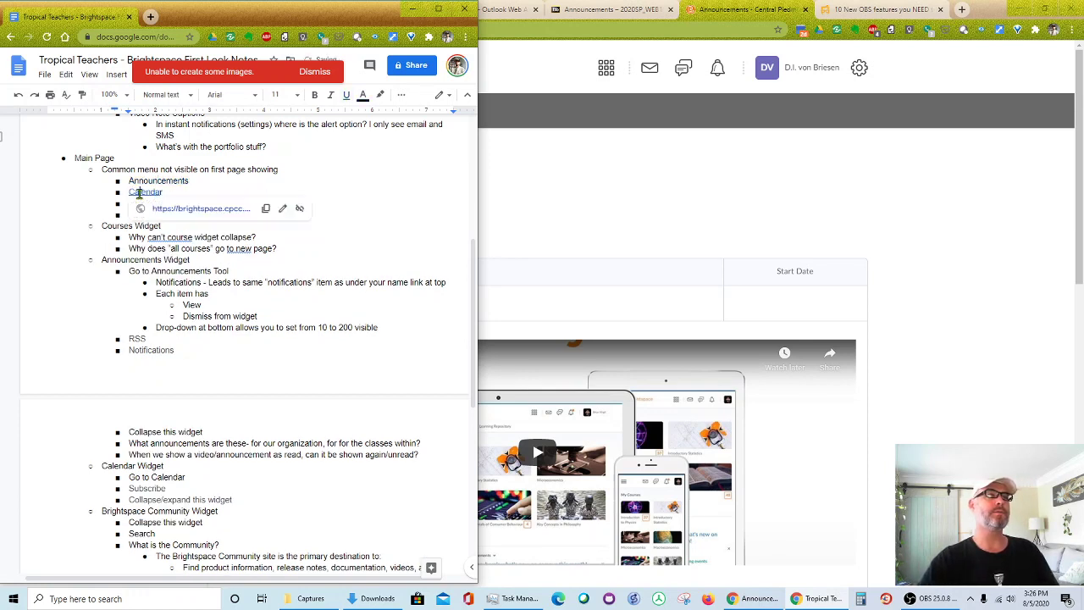
left_click(300, 208)
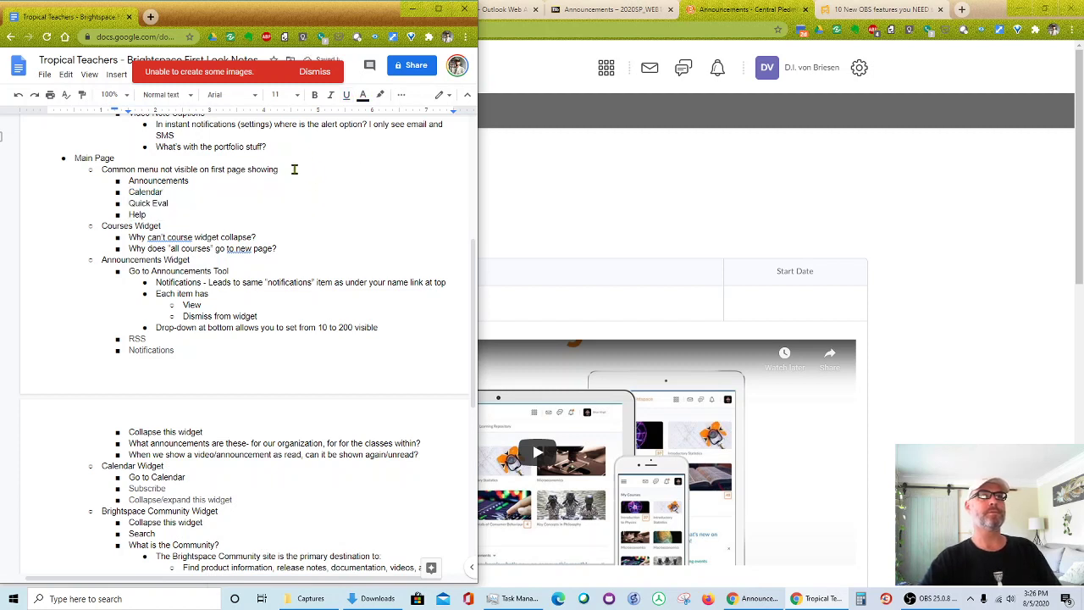
Expand the Help menu on the Brightspace page and copy its entries Video Tutorials, Documentation, Community and System Check
left_click(605, 170)
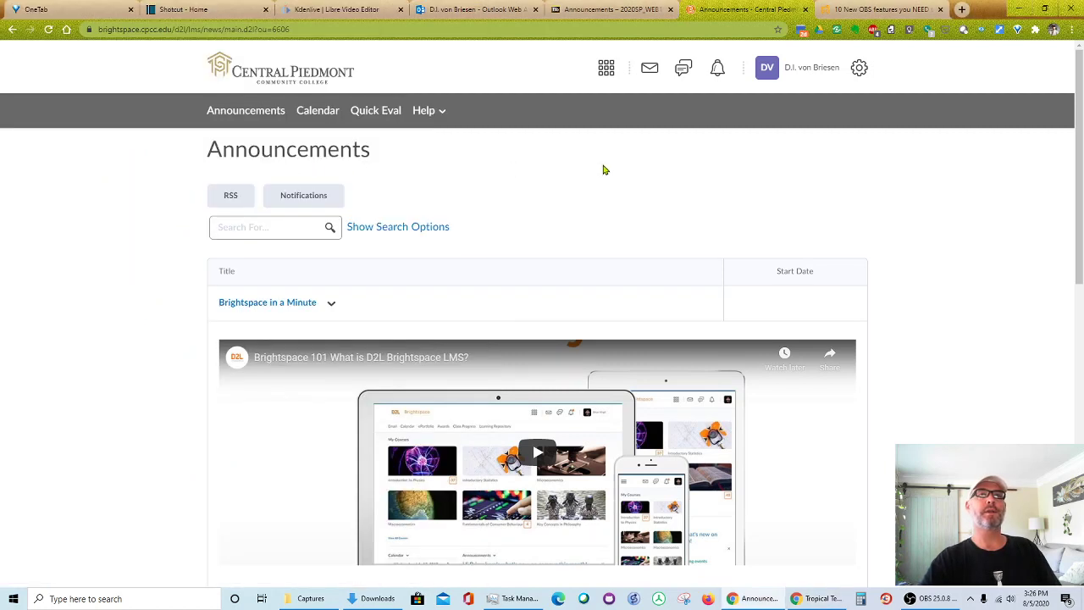
left_click(440, 112)
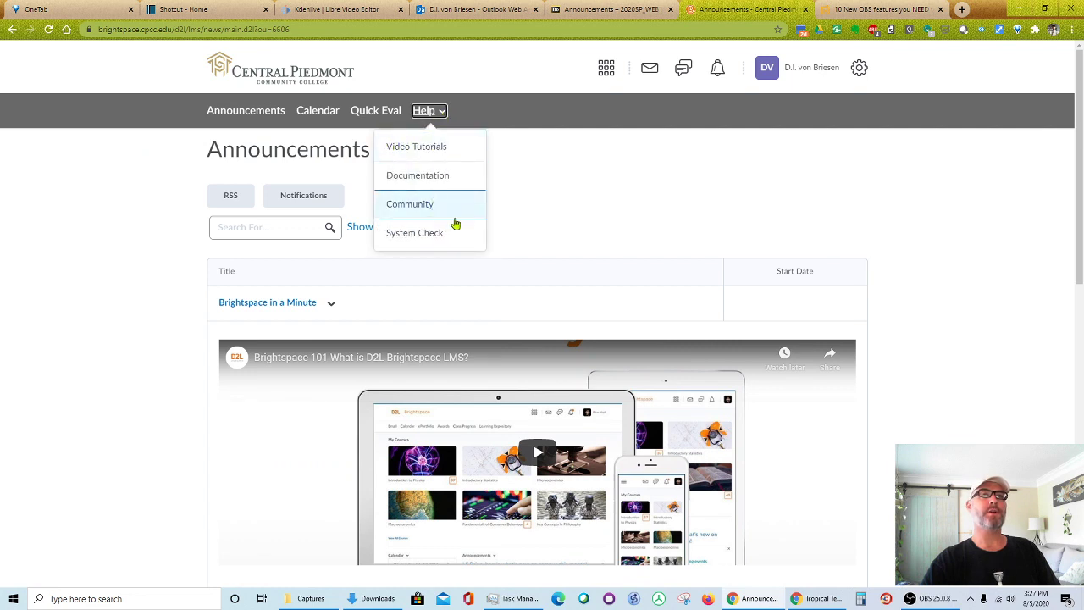
mouse_move(459, 234)
left_mouse_down()
mouse_move(465, 223)
mouse_move(446, 229)
mouse_move(399, 152)
mouse_move(450, 194)
mouse_move(456, 233)
left_mouse_up()
key("ctrl+c")
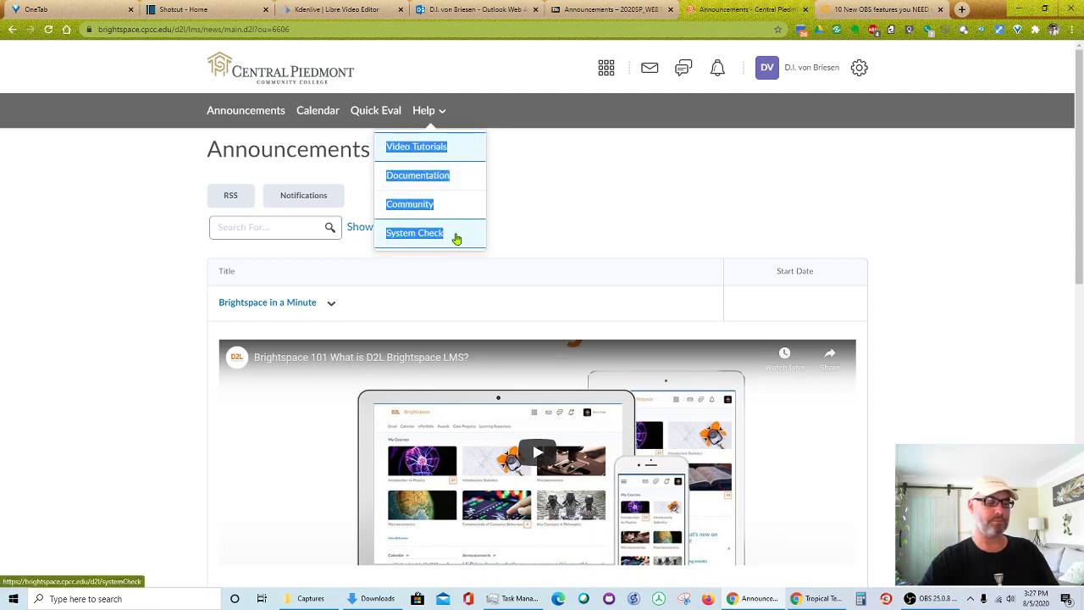
Paste the copied Help entries as nested sub-bullets under Help in the notes and delete the leftover empty bullet
key("alt+Tab")
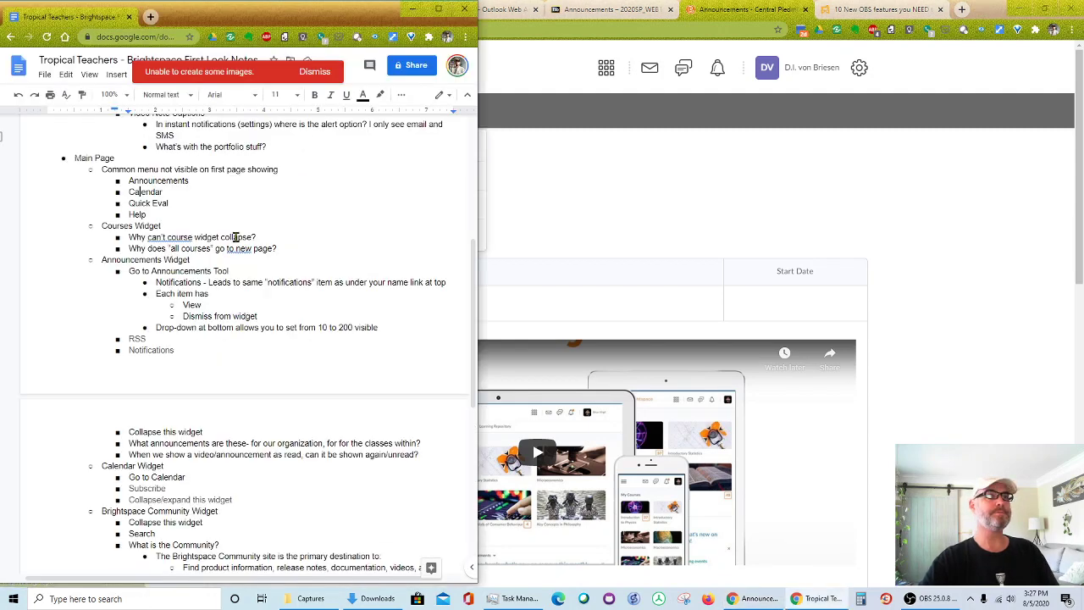
left_click(181, 221)
key("Return")
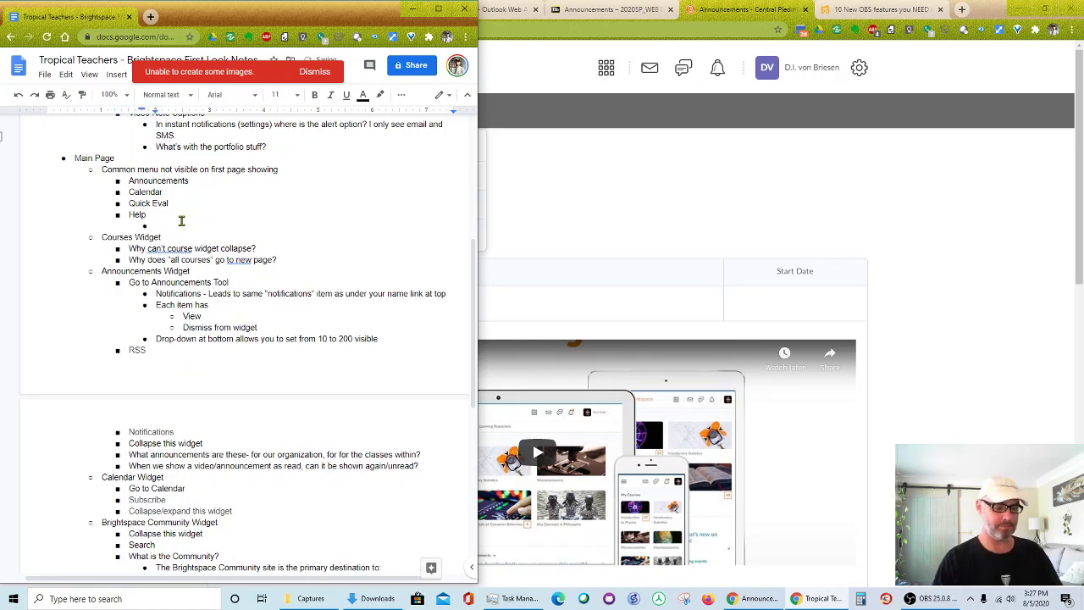
key("ctrl+v")
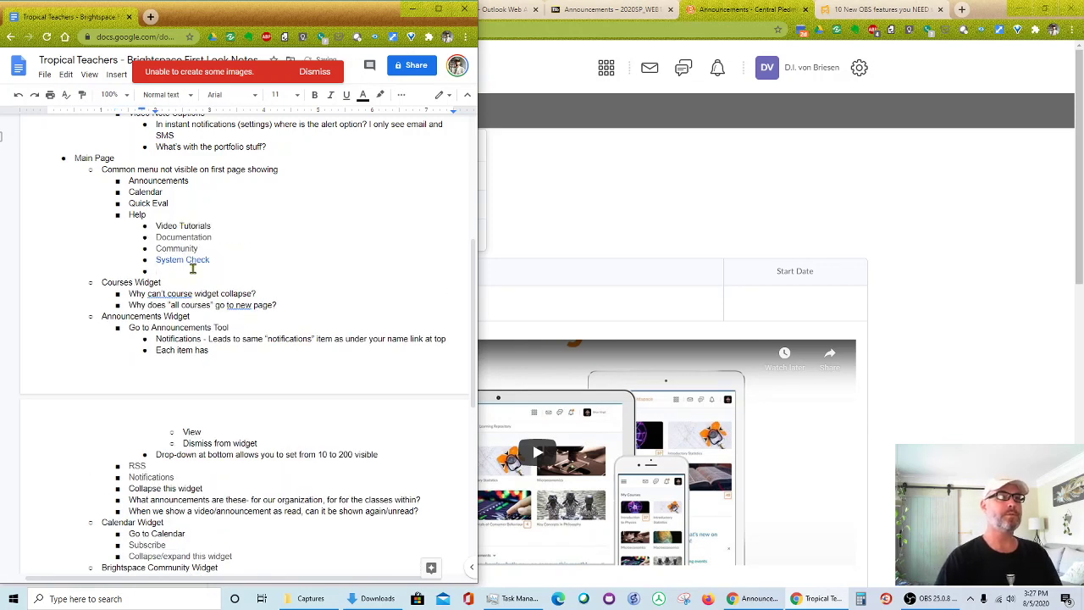
key("BackSpace")
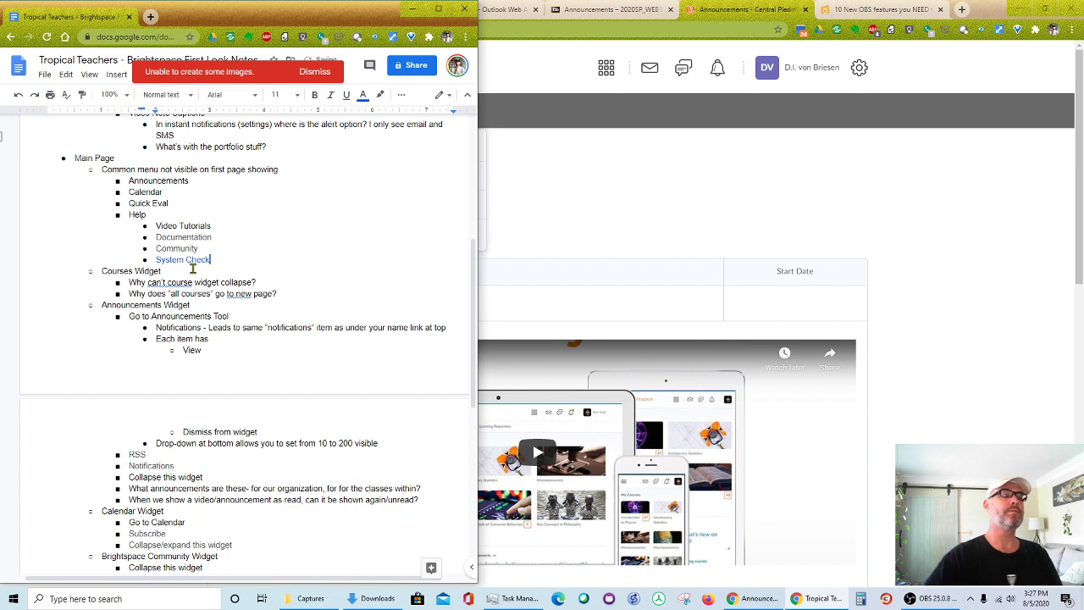
Remove the hyperlink from the System Check sub-bullet under Help
left_click(157, 226, "shift")
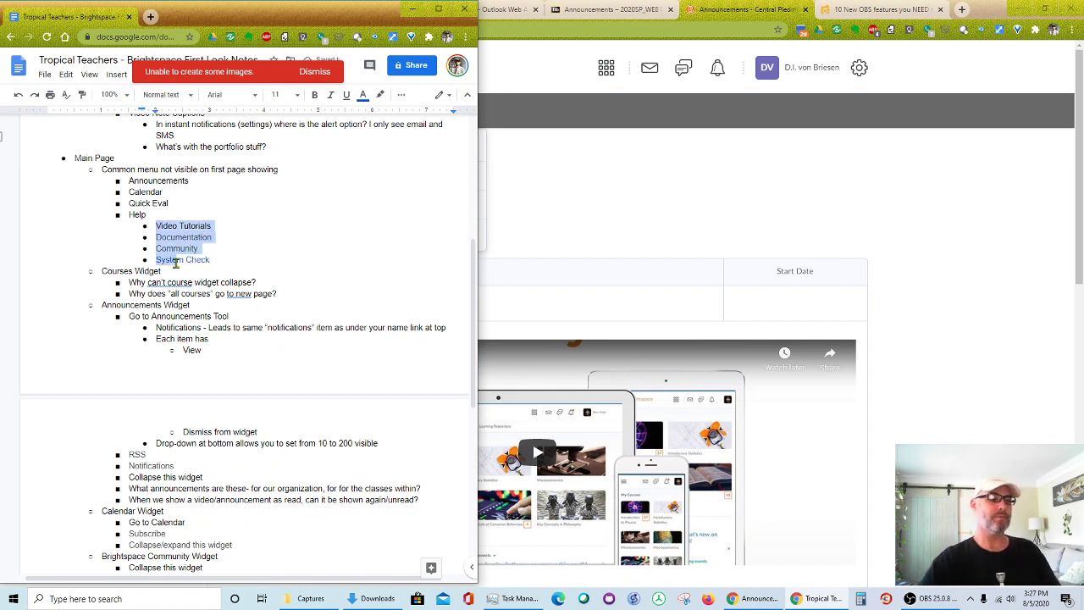
key("ctrl+v")
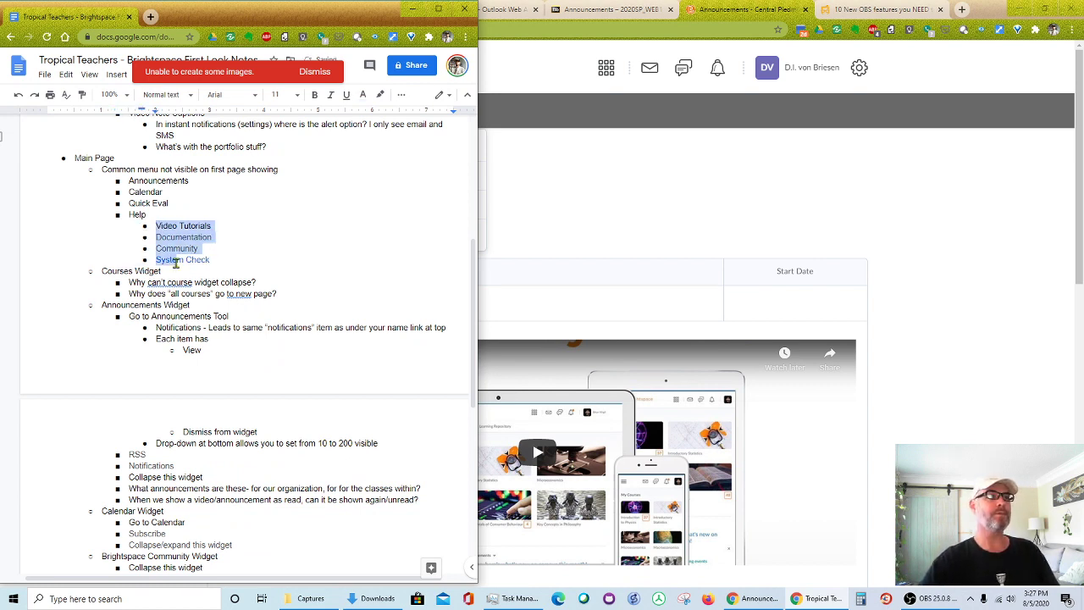
left_click(188, 262)
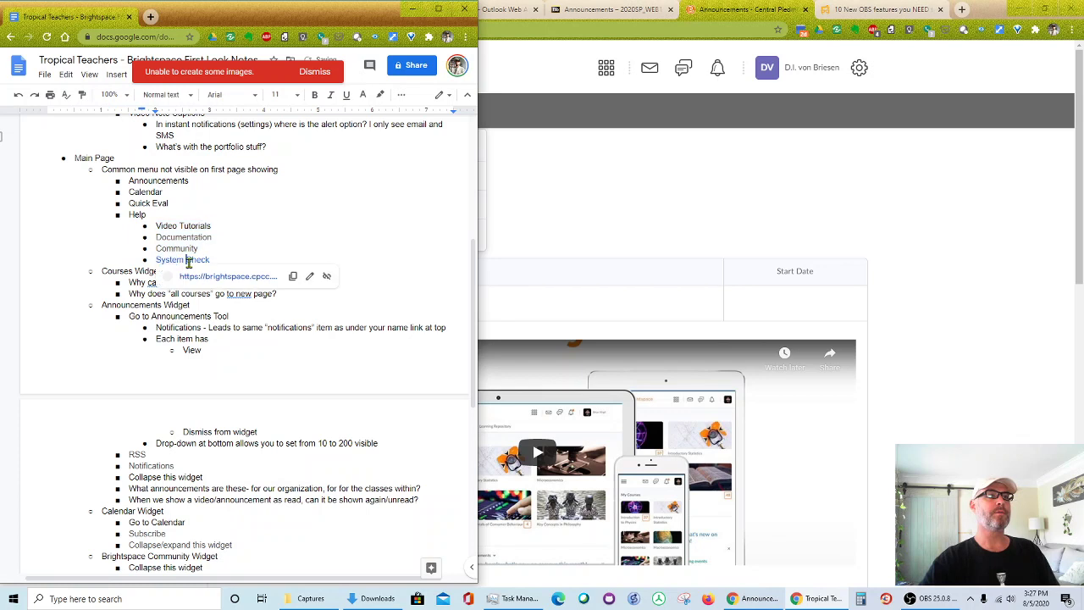
left_click(325, 280)
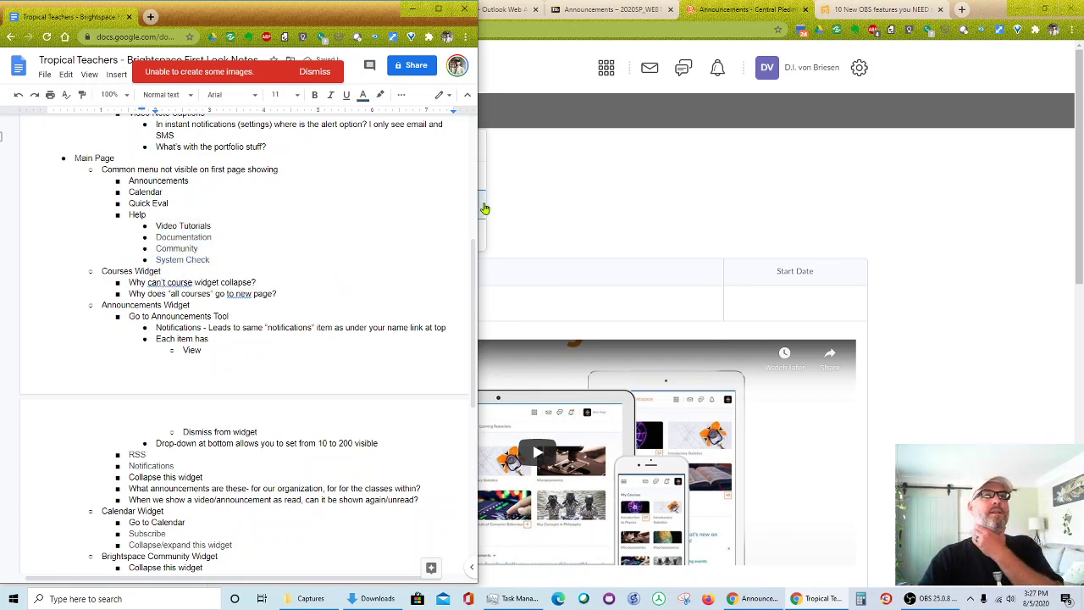
Open the Brightspace Calendar, review its calendar and task options in the settings, and close them without saving
left_click(663, 203)
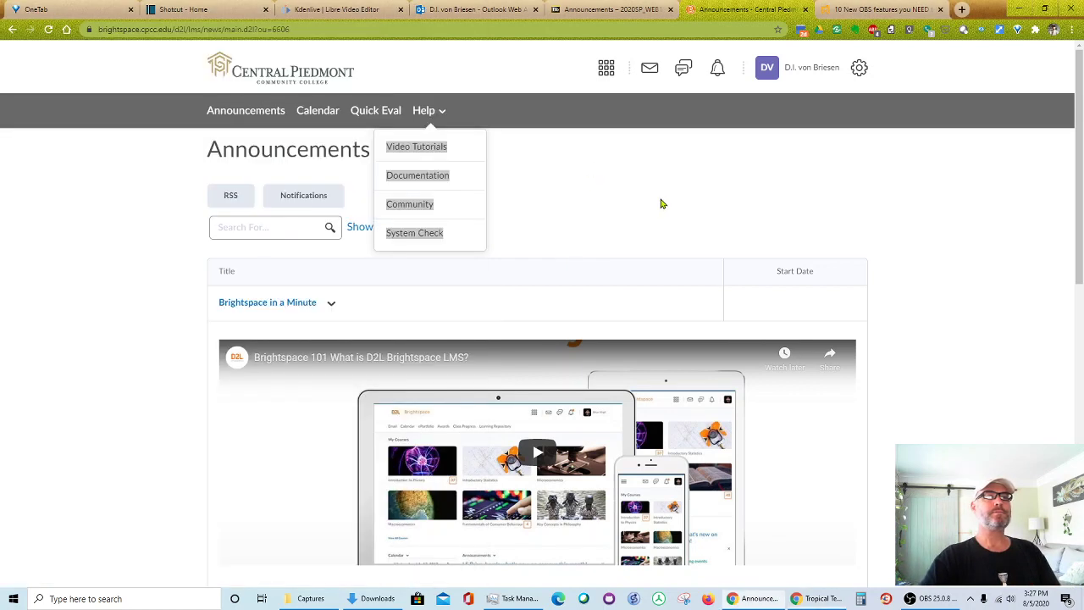
left_click(319, 116)
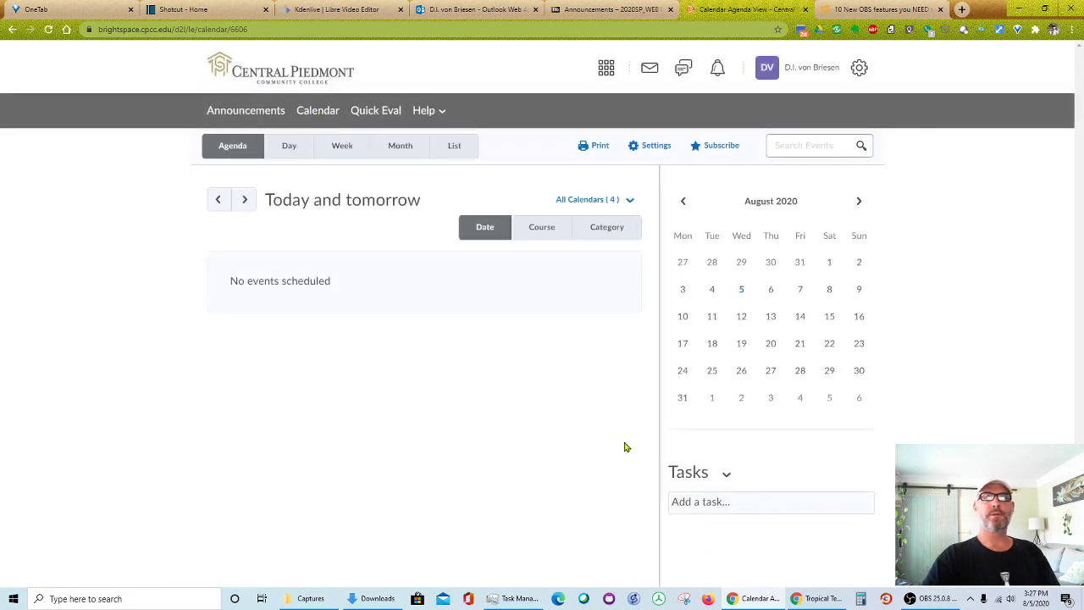
left_click(662, 149)
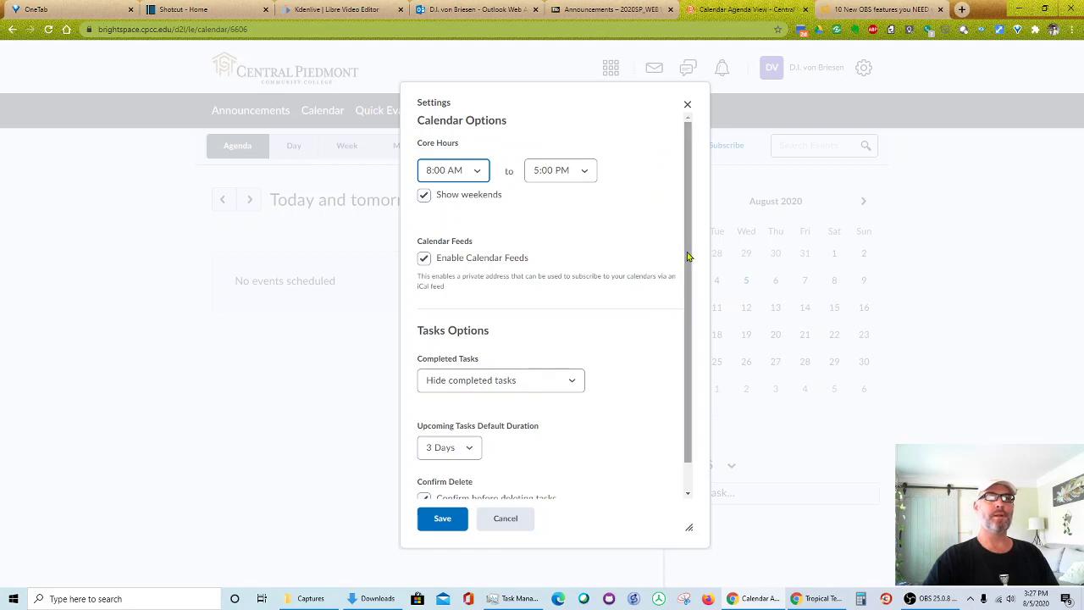
left_click_drag(687, 255, 684, 314)
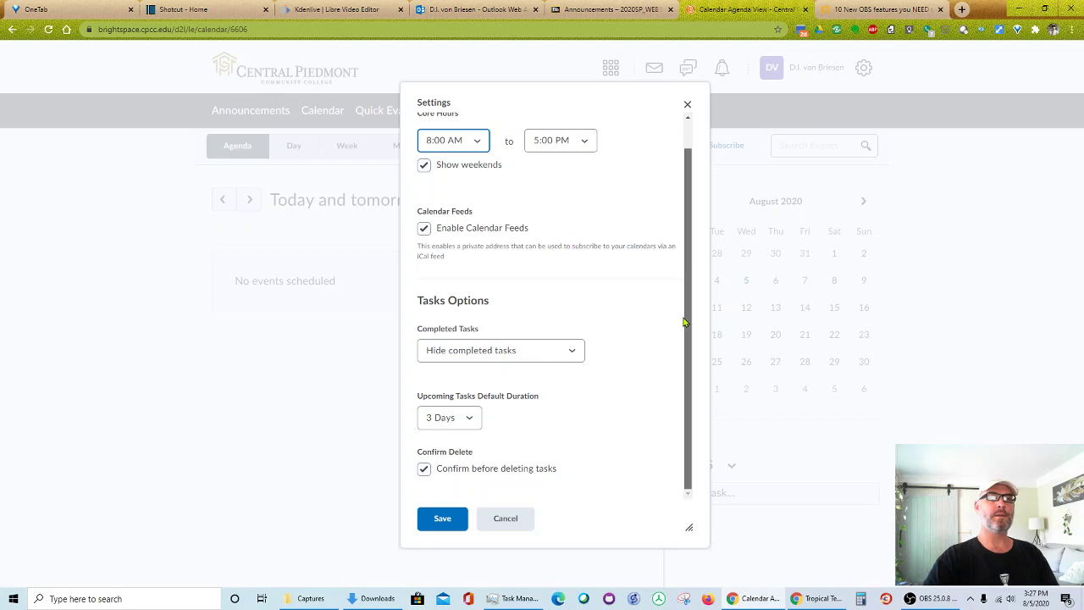
left_click(688, 106)
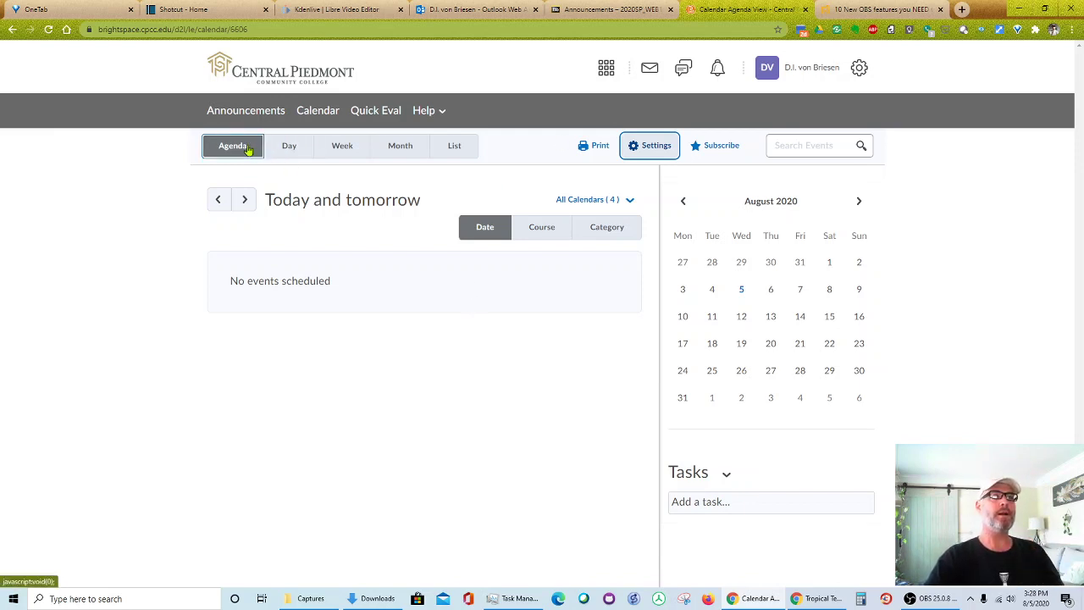
Add the calendar views Agenda, Day, Week, Month and List as nested sub-bullets under Calendar in the notes
left_click_drag(212, 148, 465, 164)
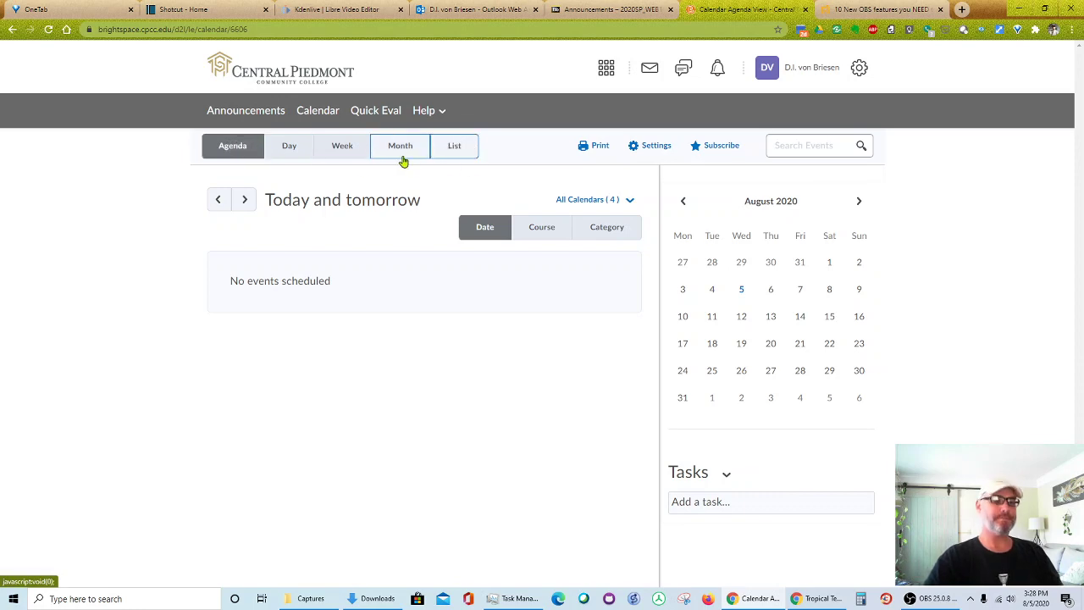
key("alt+Tab")
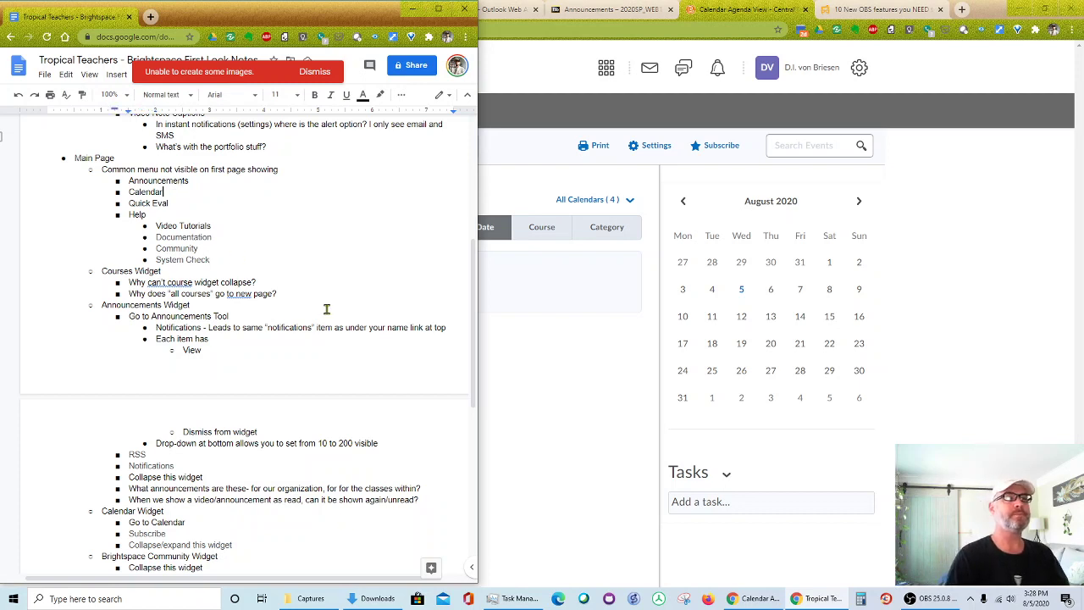
key("Return")
key("Tab")
type("Agenda")
key("Return")
type("Day")
key("Return")
type("We")
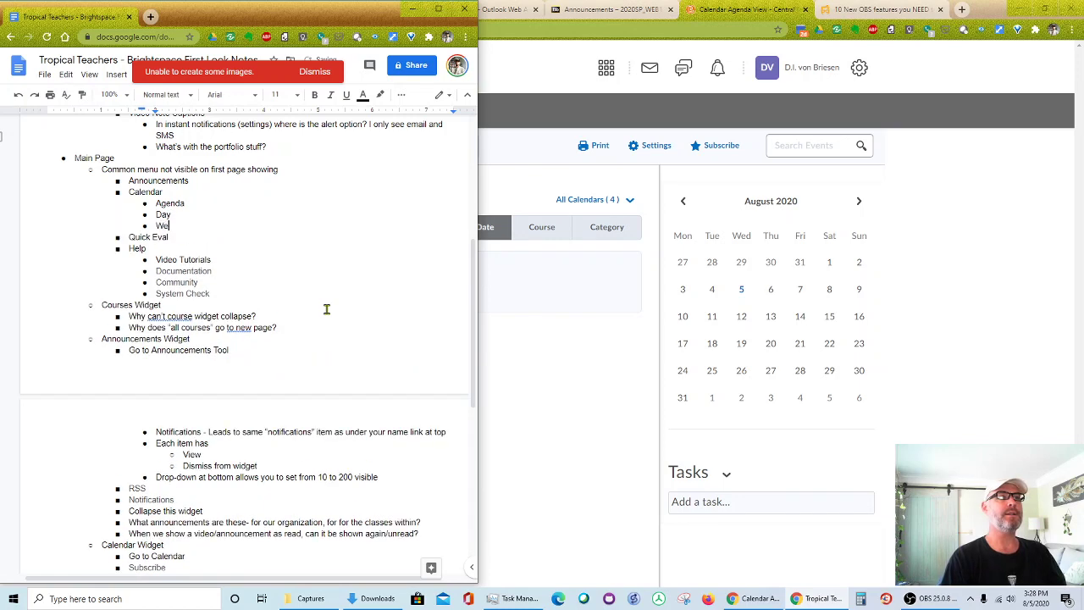
type("ek")
key("Return")
type("Month")
key("Return")
type("List")
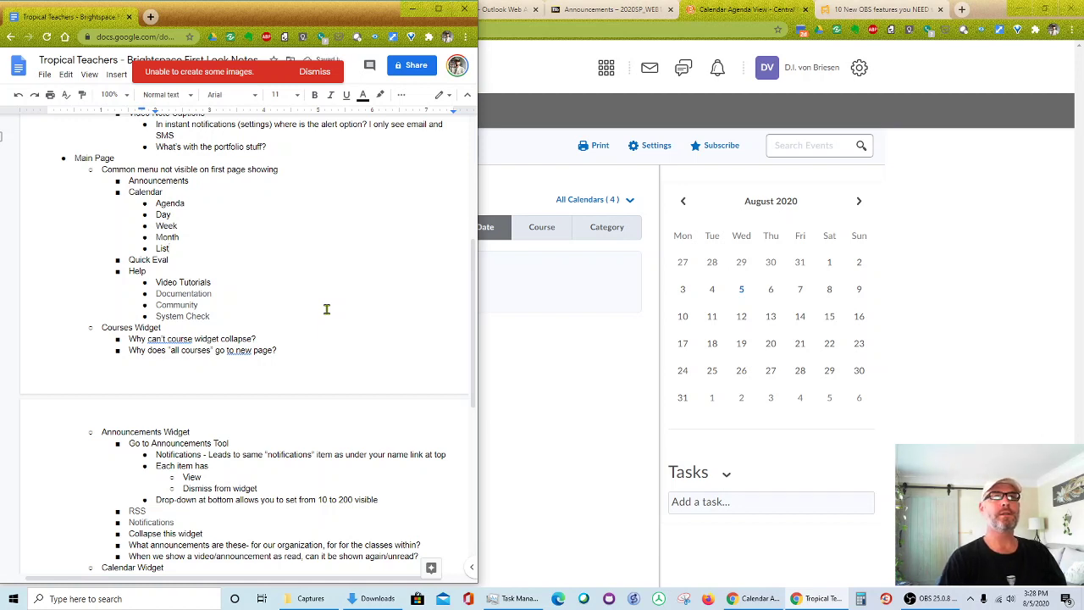
Check the calendar page's grouping options and add the sub-bullet "Date/Course/Category" below List in the notes
left_click(605, 404)
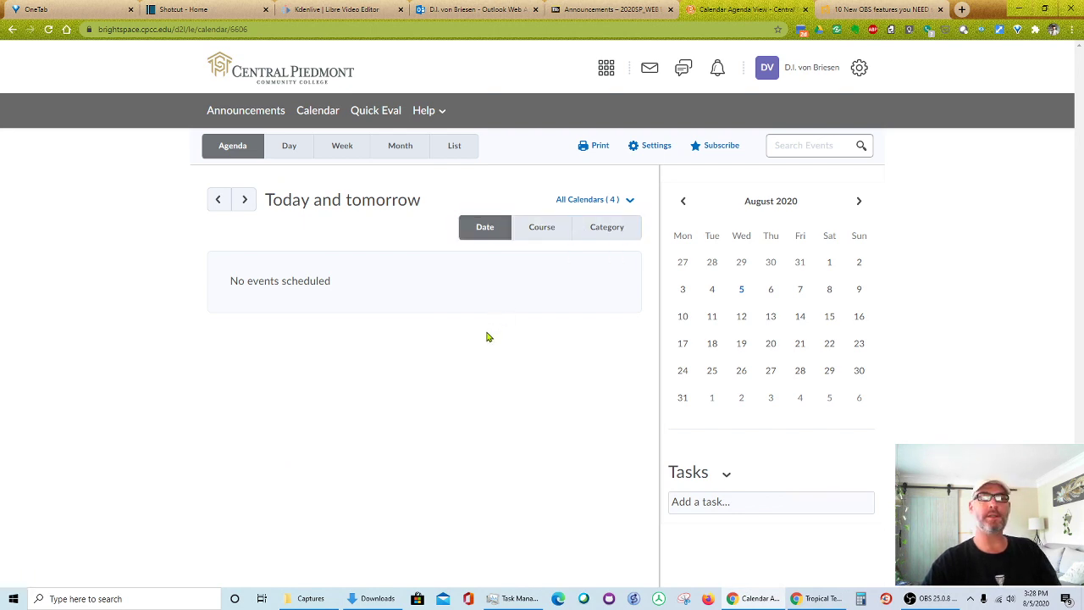
key("alt+Tab")
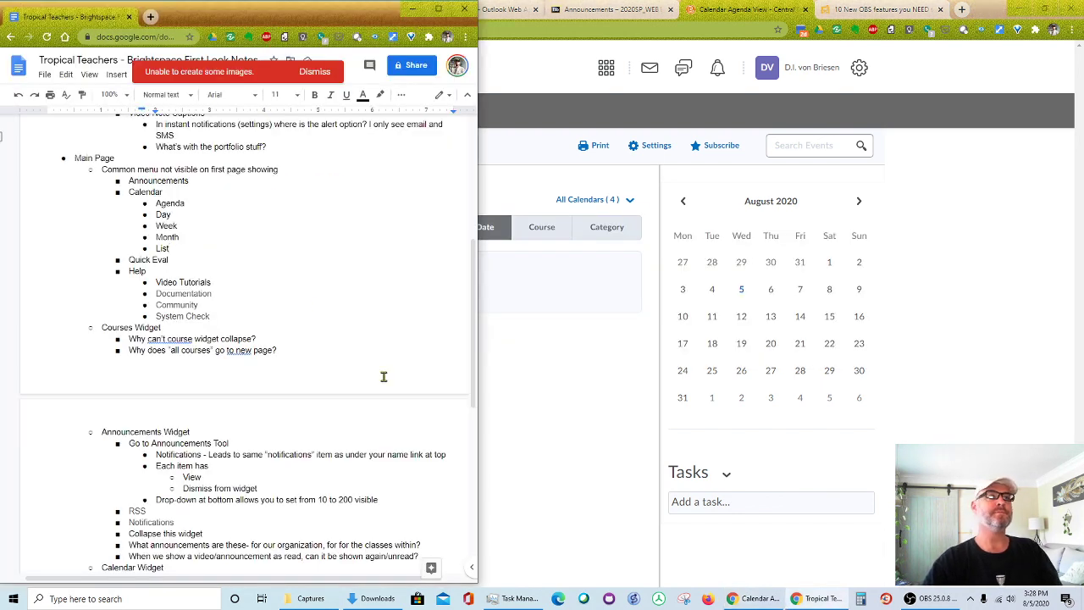
key("Return")
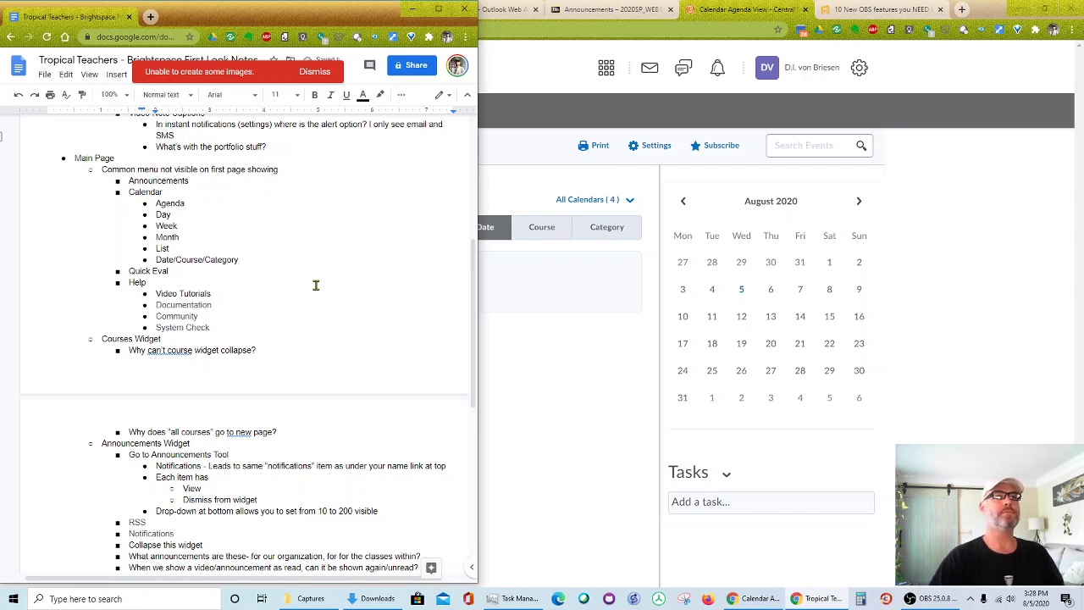
Reposition the notes window over the calendar page, insert a "Views:" bullet above Agenda and indent Agenda beneath it
left_click_drag(295, 18, 330, 332)
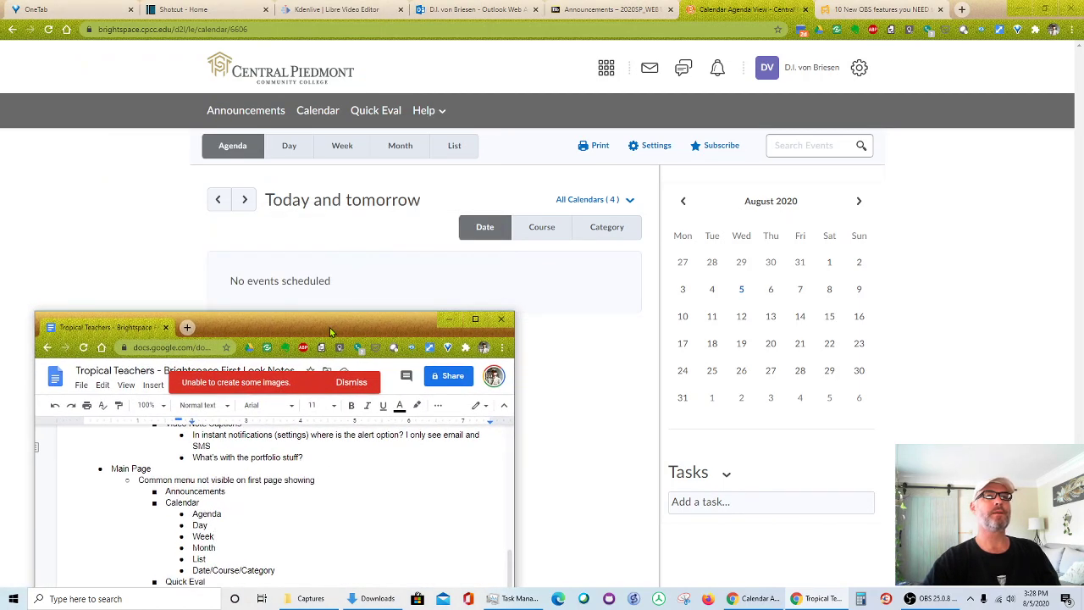
left_click_drag(330, 332, 319, 49)
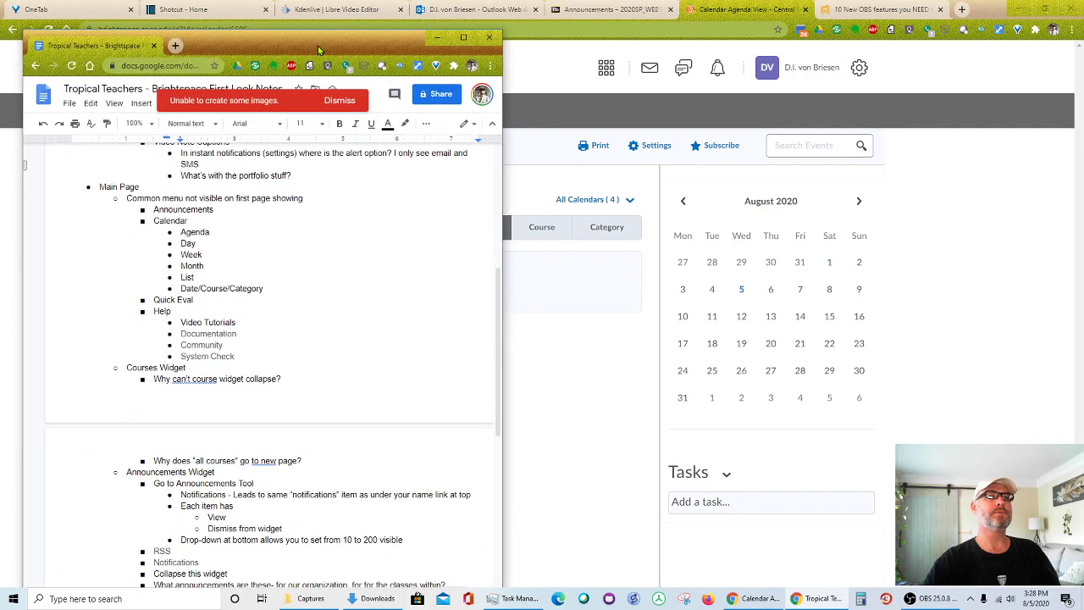
left_click(181, 233)
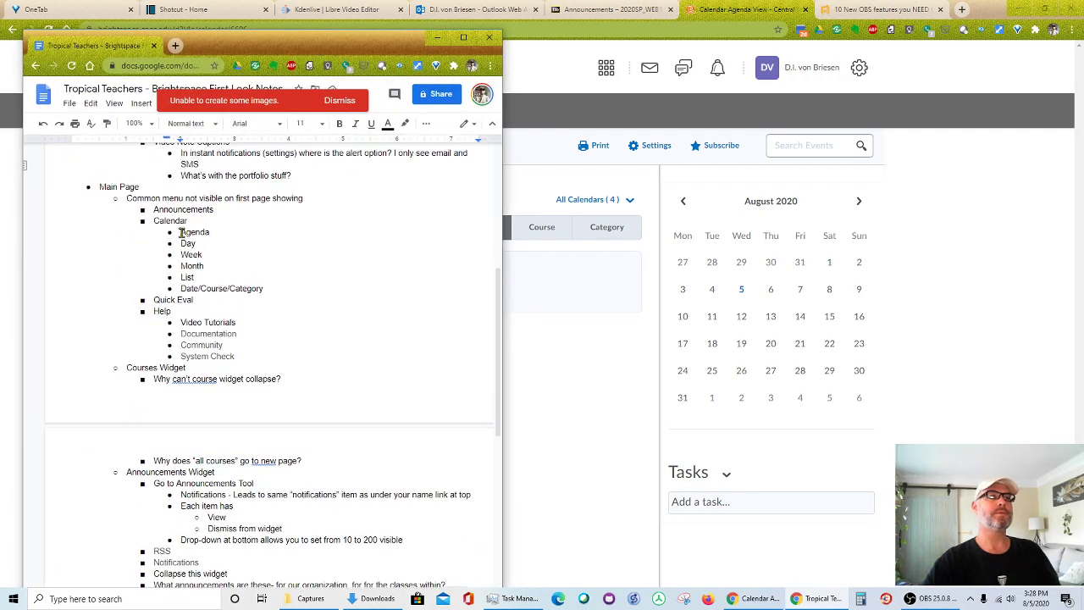
type("ws/")
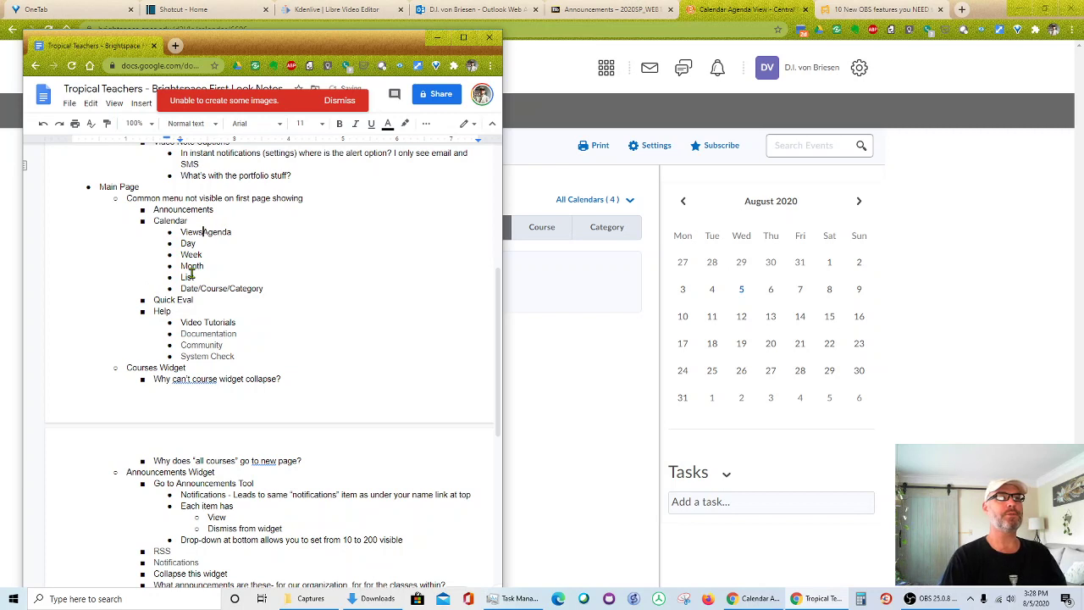
key("Return")
key("Tab")
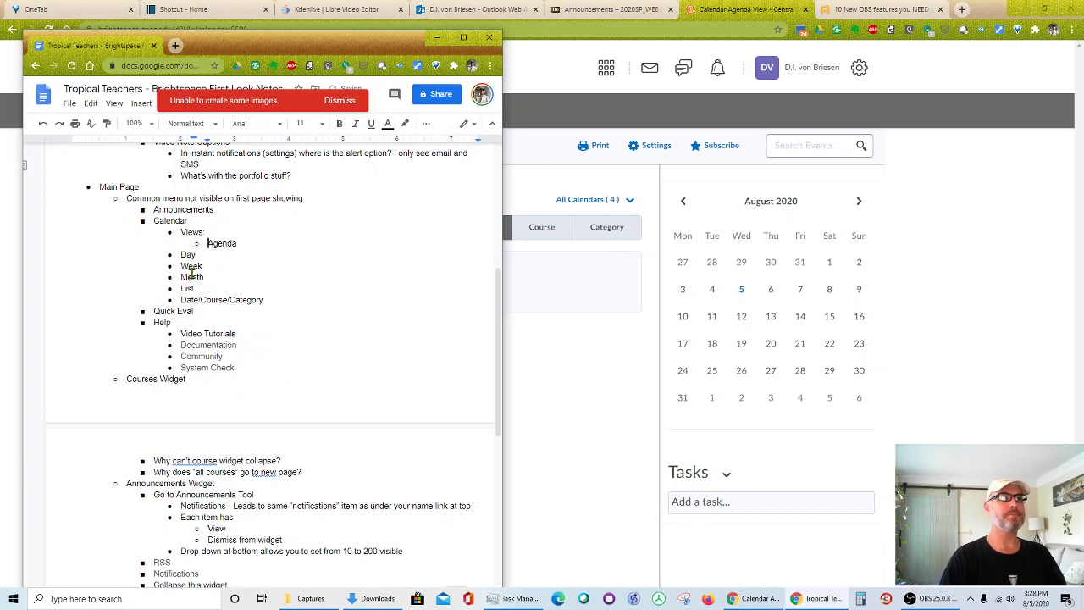
Indent the Day, Week, Month and List bullets one level so they nest under "Views:" alongside Agenda
key("Tab")
key("Down")
key("Tab")
key("Tab")
key("Down")
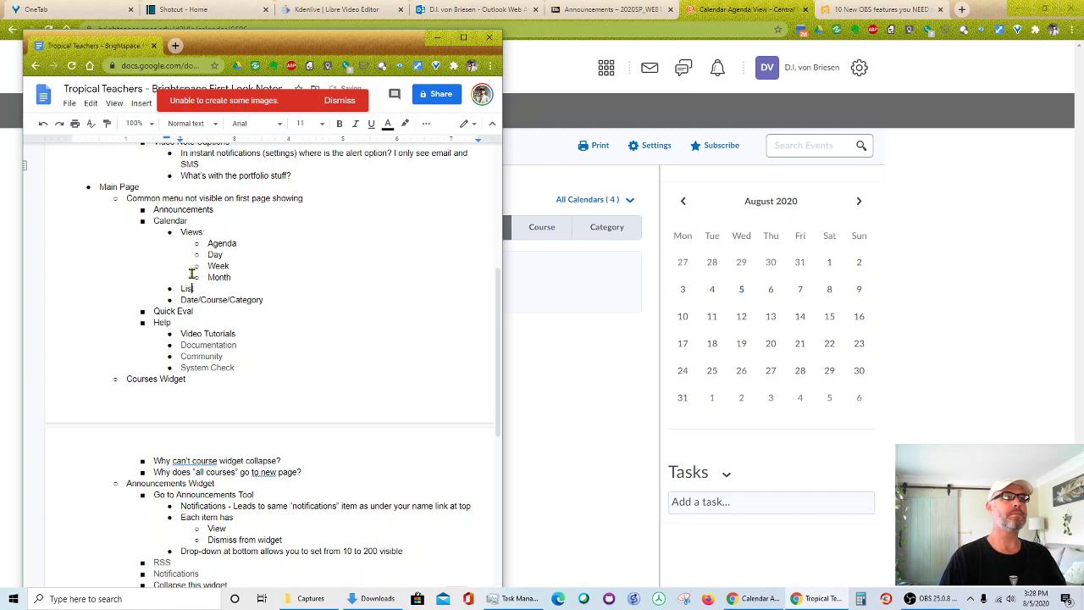
key("Tab")
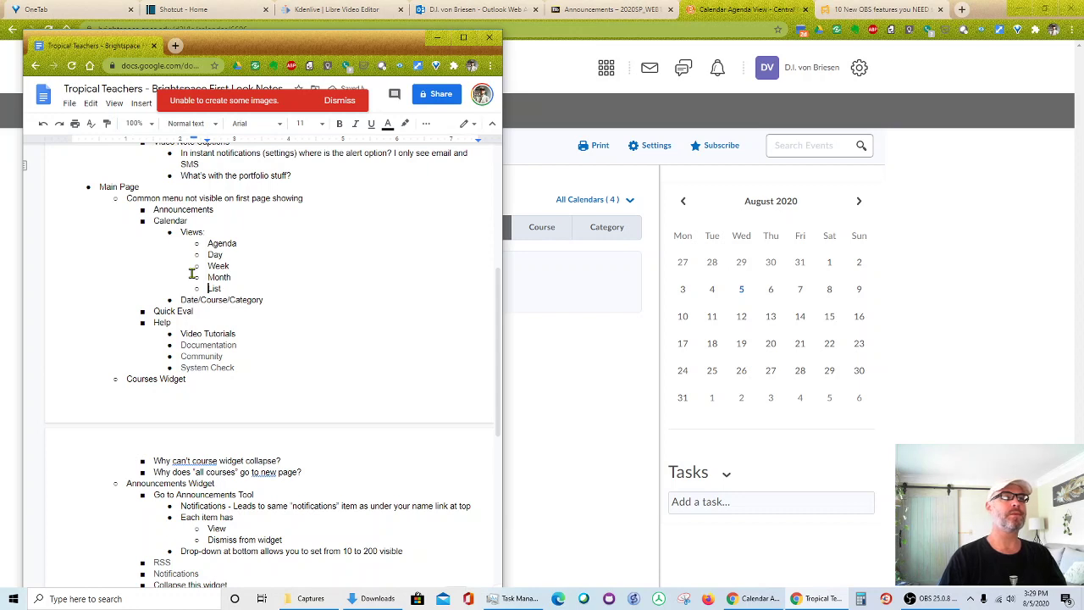
Check the calendar page's All Calendars filter and add the bullet "Dropdown lets you select school or class to filter by" below Date/Course/Category
left_click(563, 202)
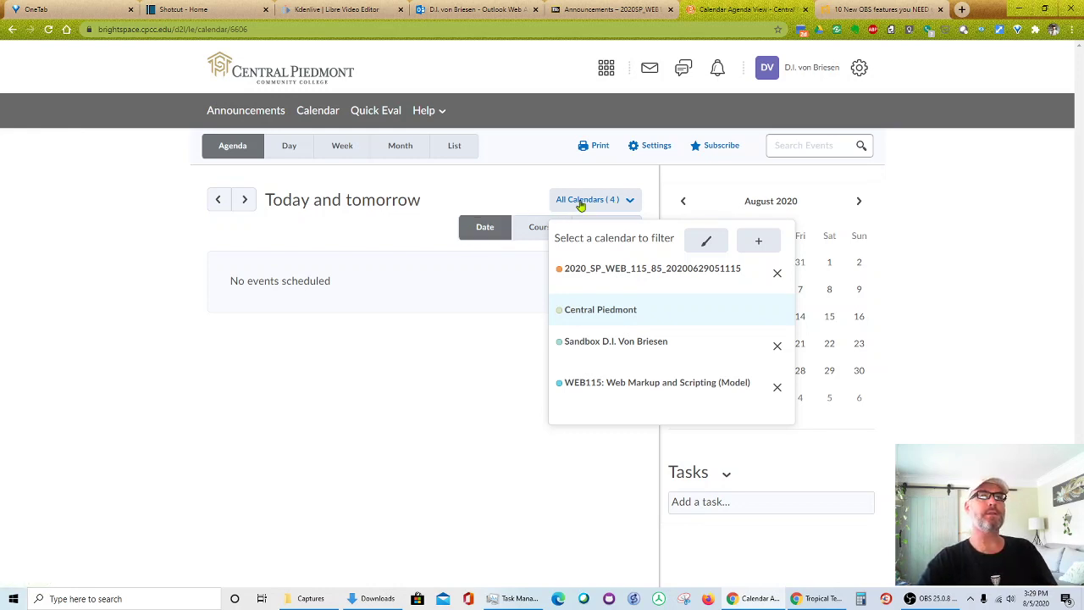
key("alt+Tab")
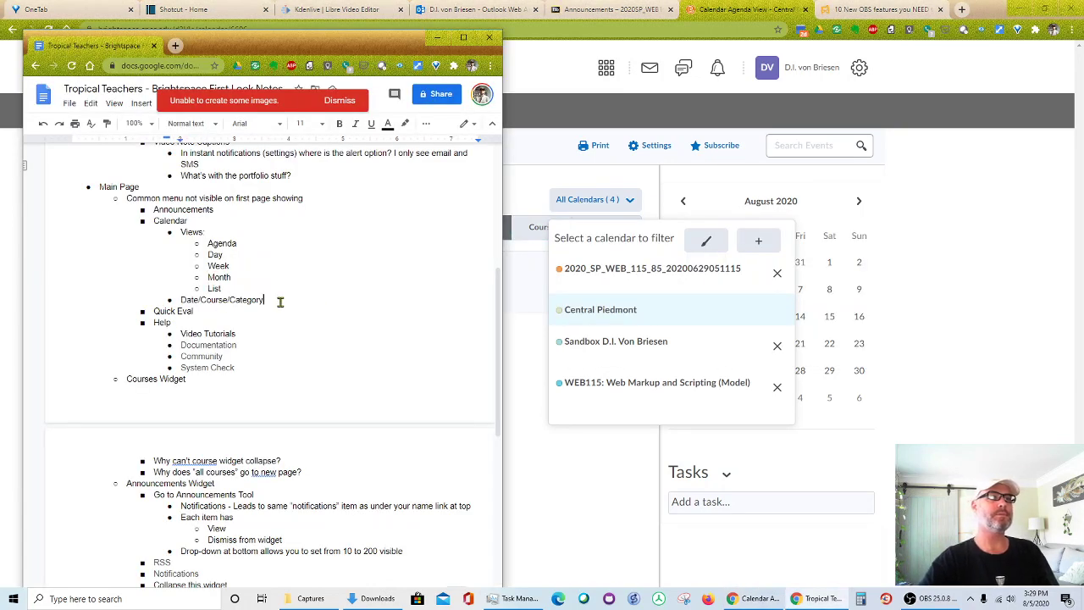
key("Return")
type("Drop")
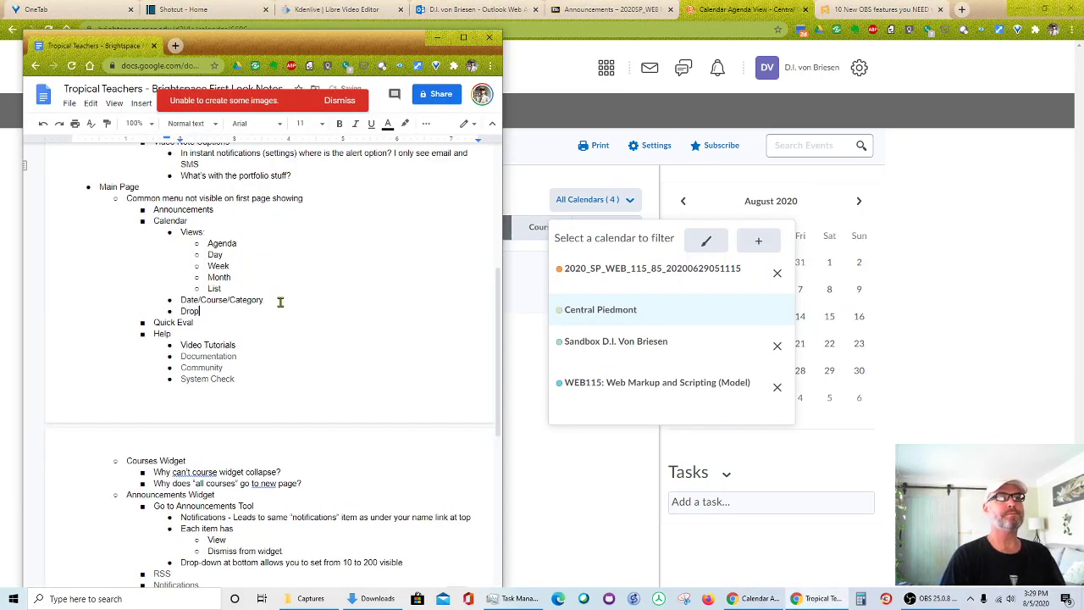
type("down lets you select school")
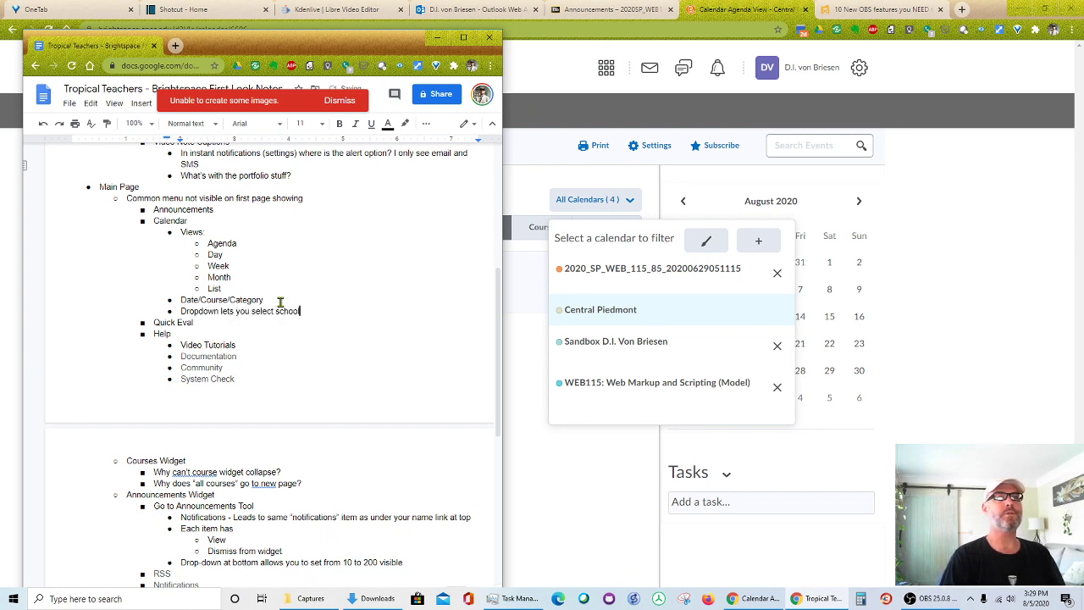
type(" or class to filter by")
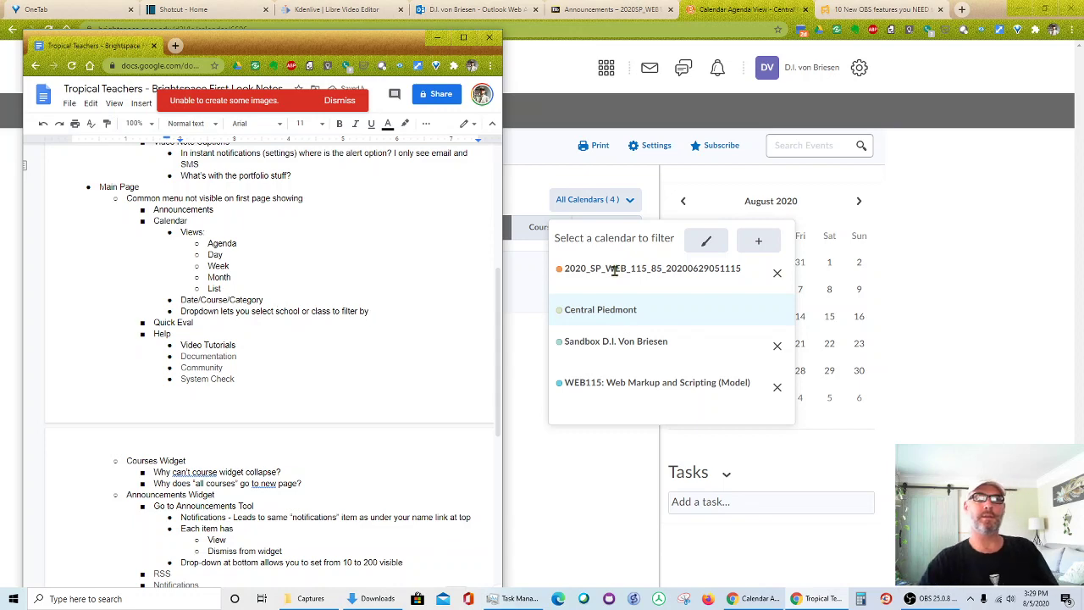
Search for "bio" among the calendars available to add in the calendar filter, and close the dialog without adding any
left_click(763, 242)
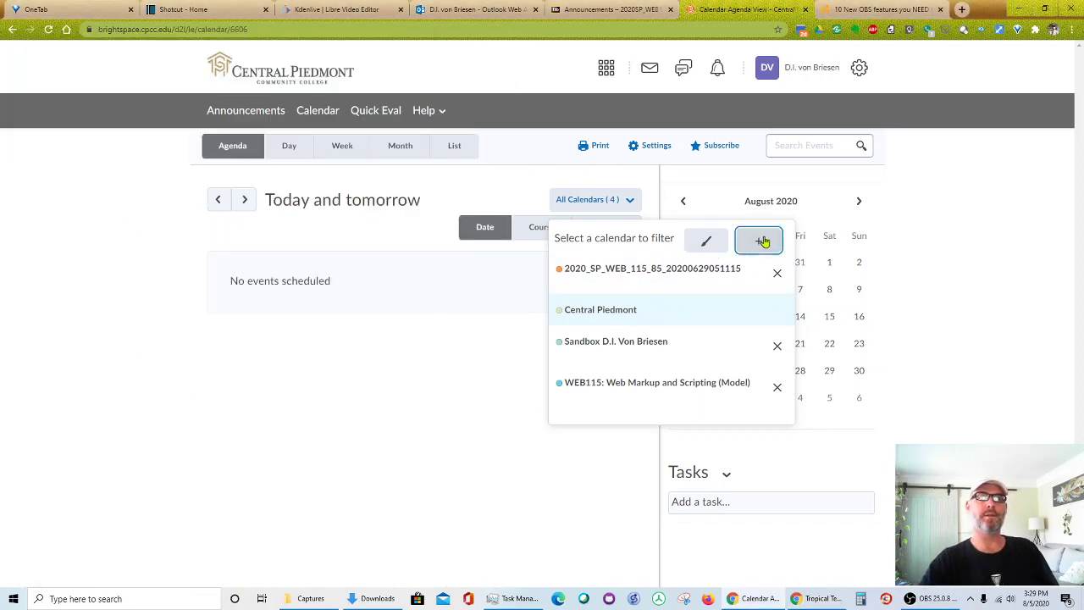
left_click(763, 242)
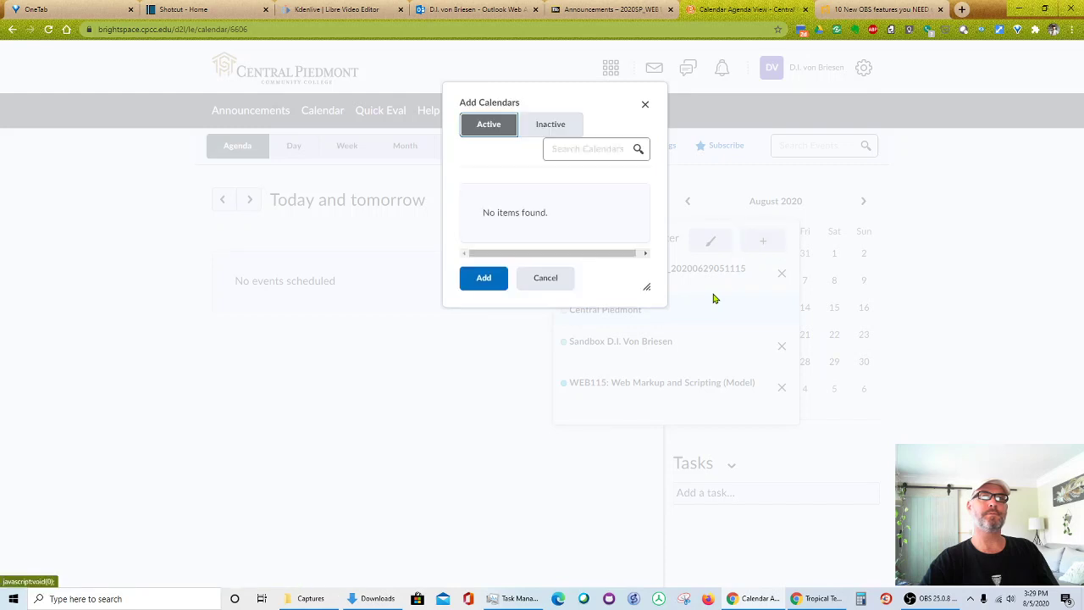
left_click(565, 149)
type("bio")
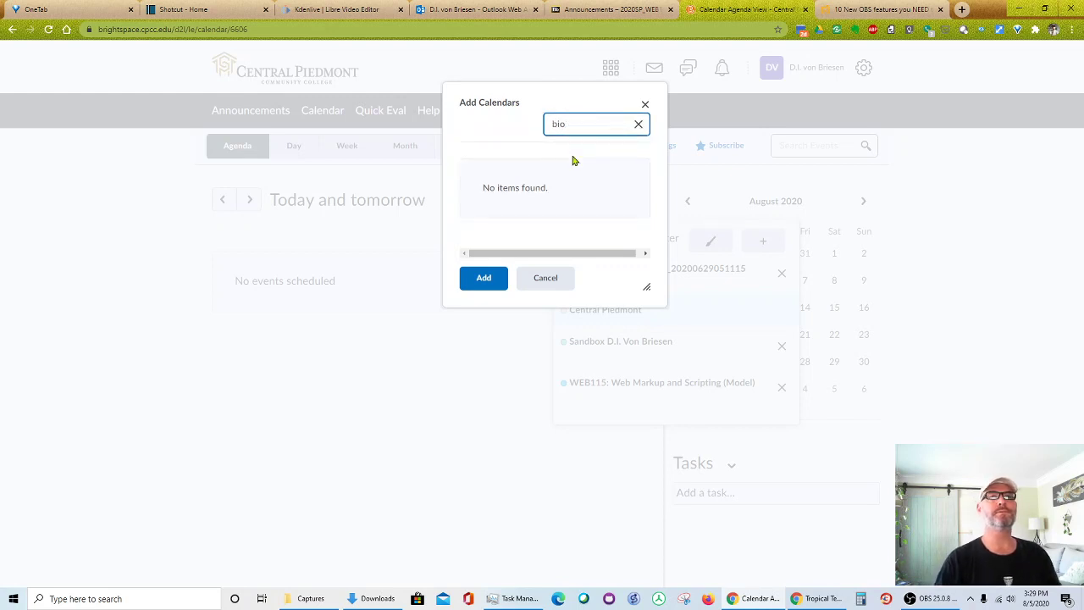
left_click(644, 105)
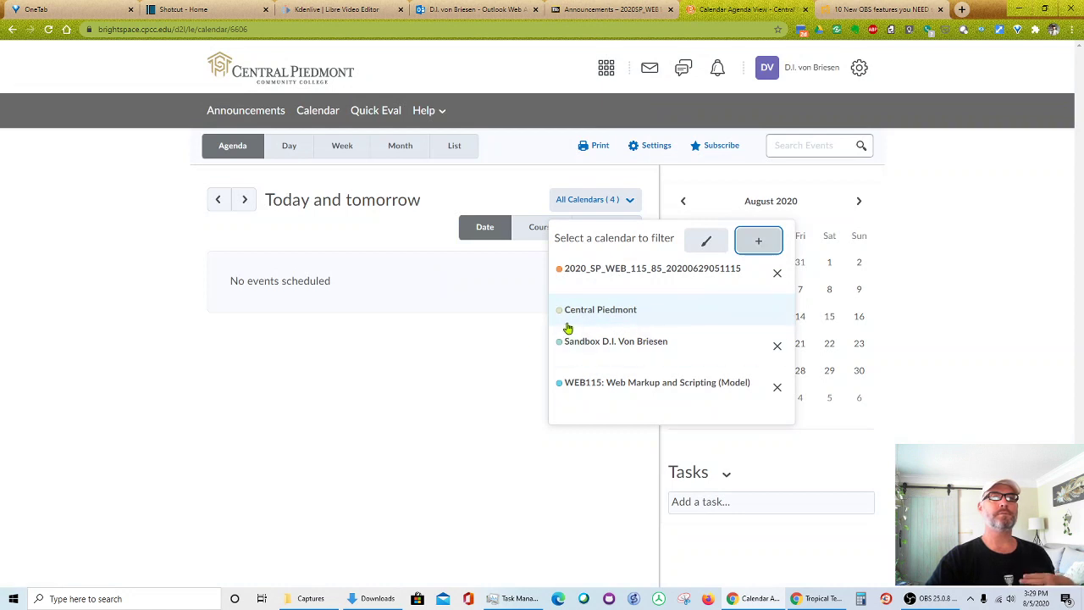
Add the Calendar sub-bullet "Can we add the academic calendar? Does it integrate with google?" to the notes
key("alt+Tab")
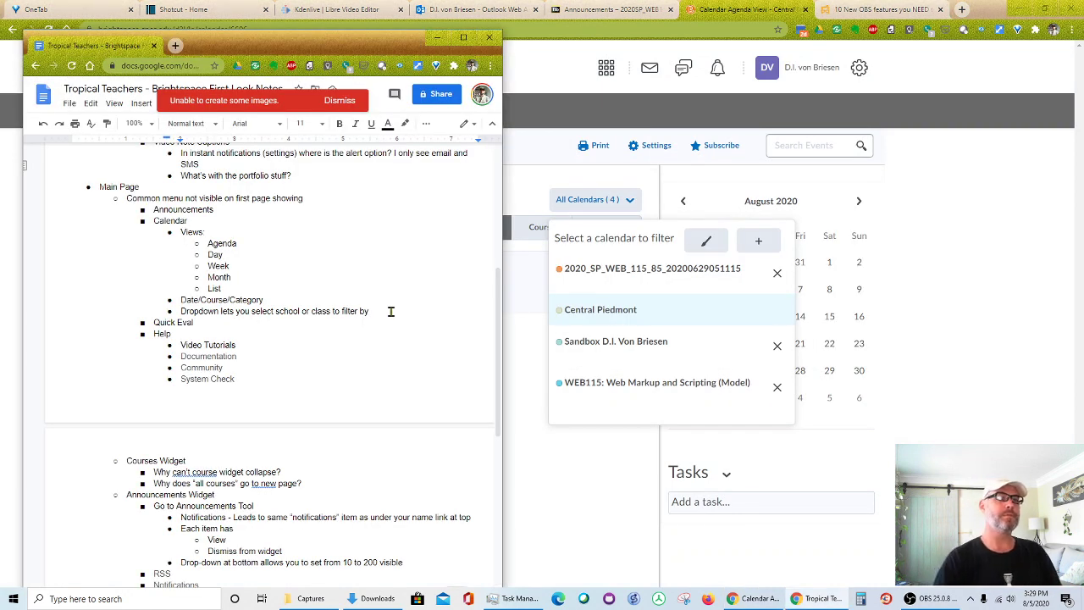
key("Return")
type("Can we")
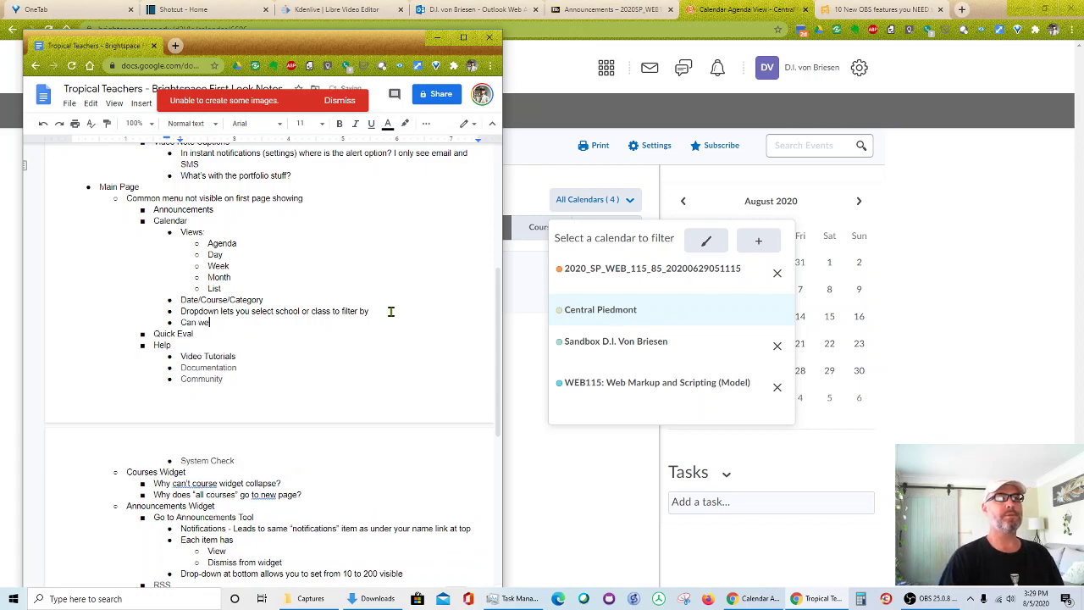
type(" add the academic calenda")
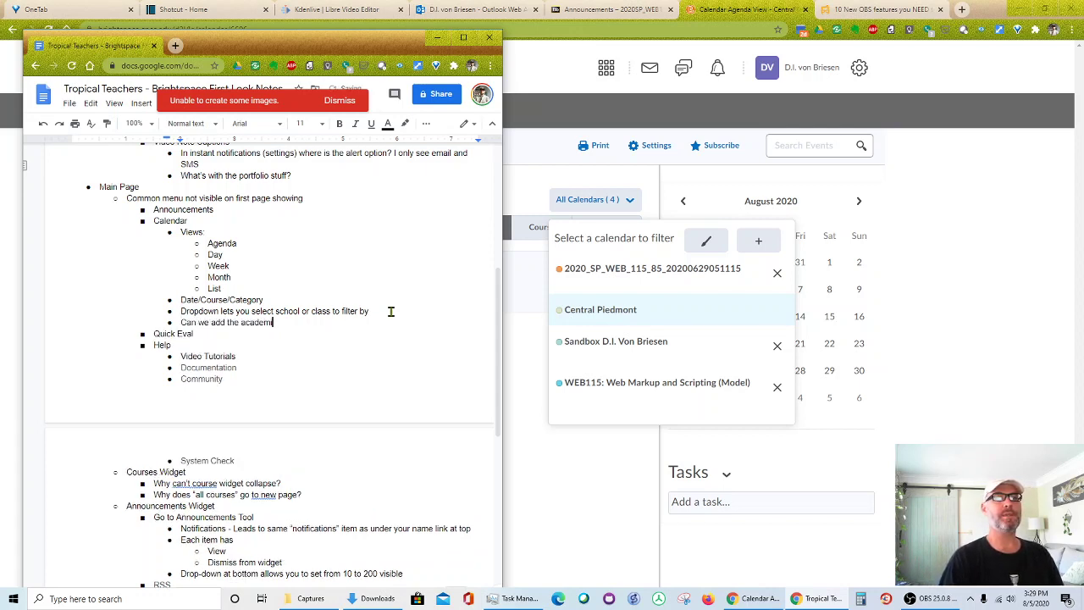
type("r? Doe")
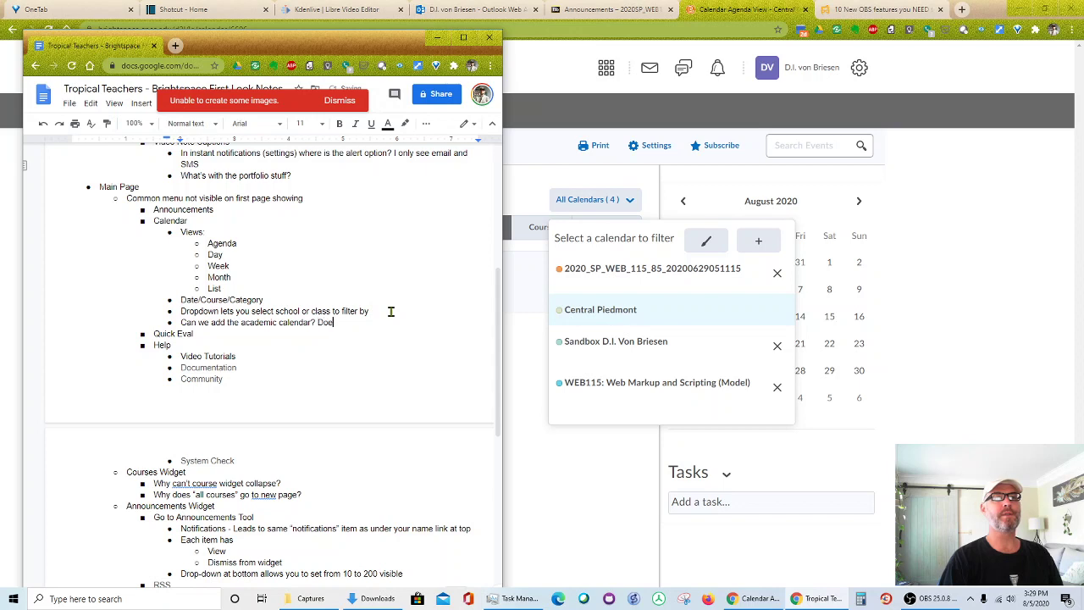
type("s it integrate with google?")
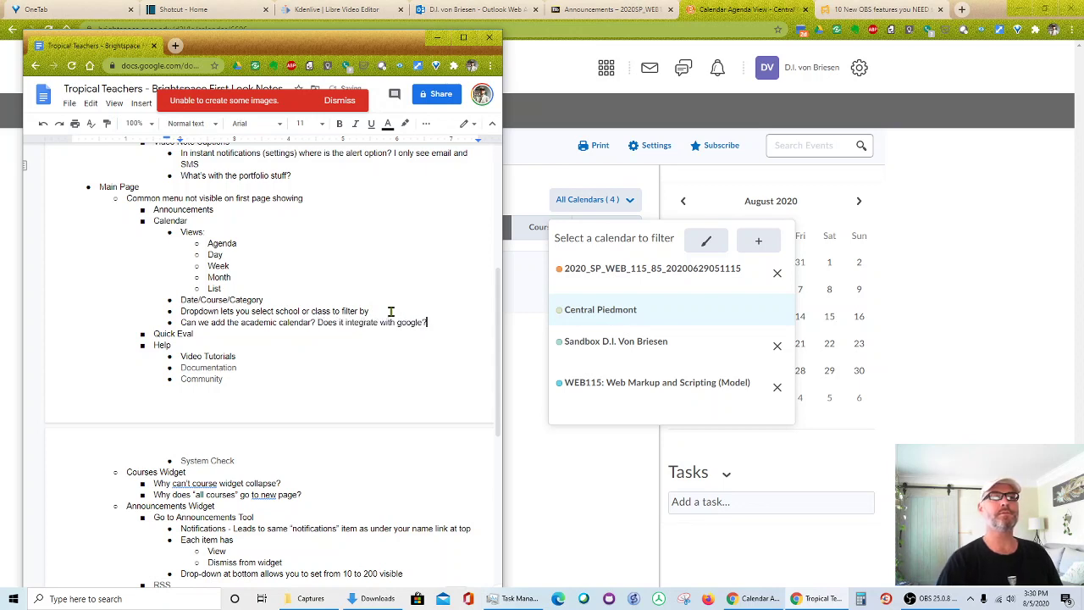
Open the Brightspace Quick Eval page and add the sub-bullet "View by submission/activites" under Quick Eval in the notes
left_click(547, 124)
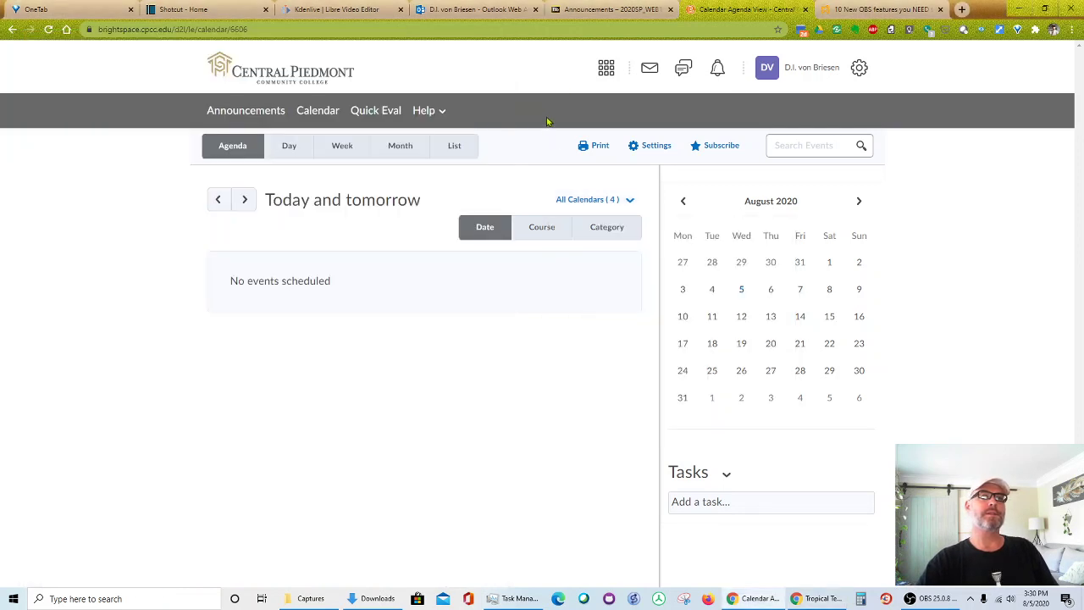
left_click(370, 112)
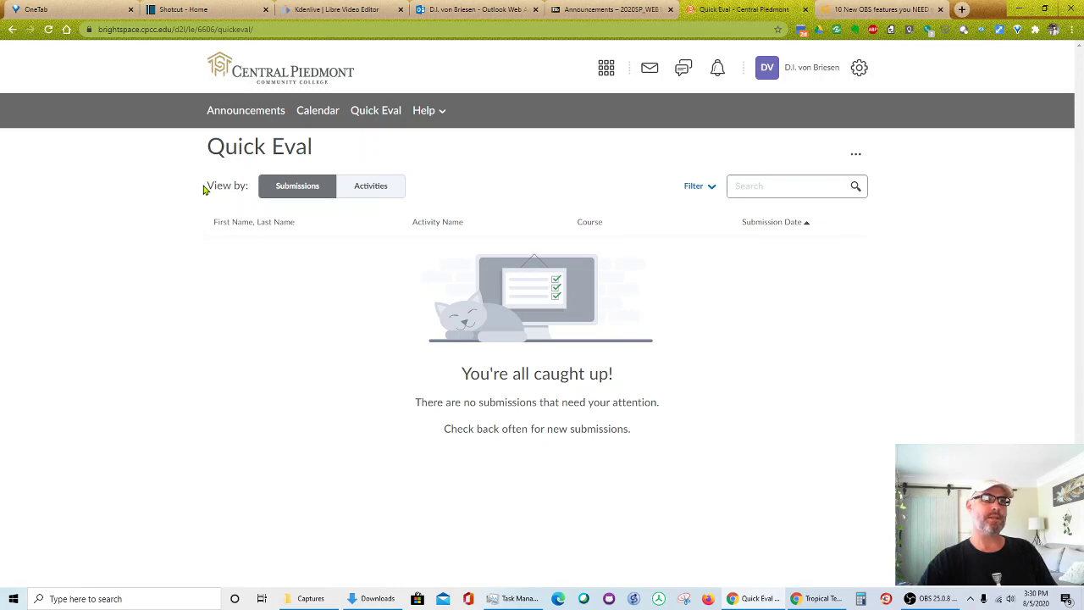
key("alt+Tab")
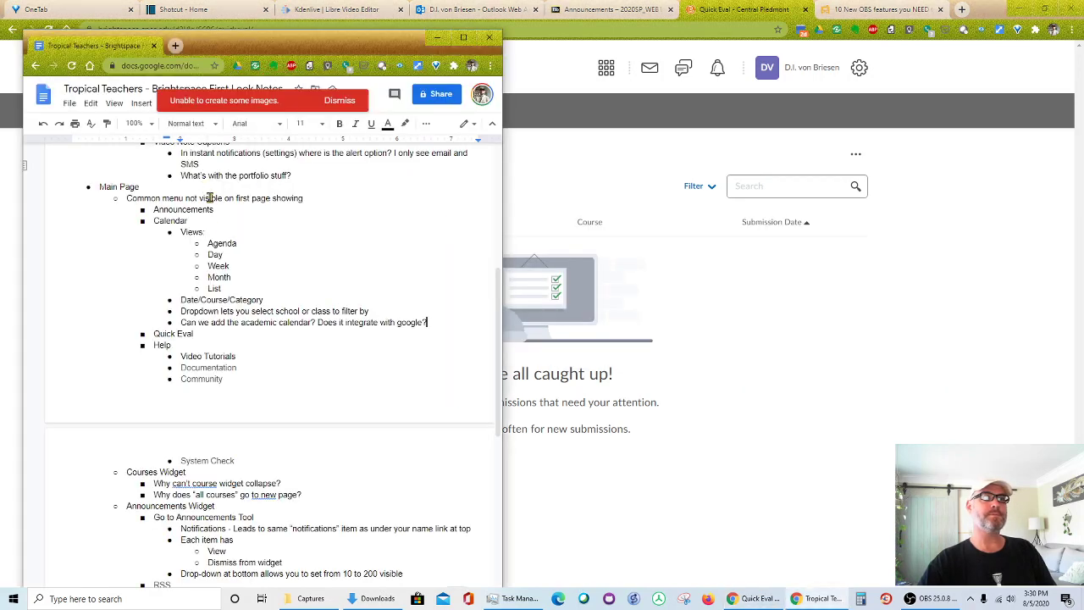
left_click(202, 330)
key("Return")
key("Tab")
type("View by su")
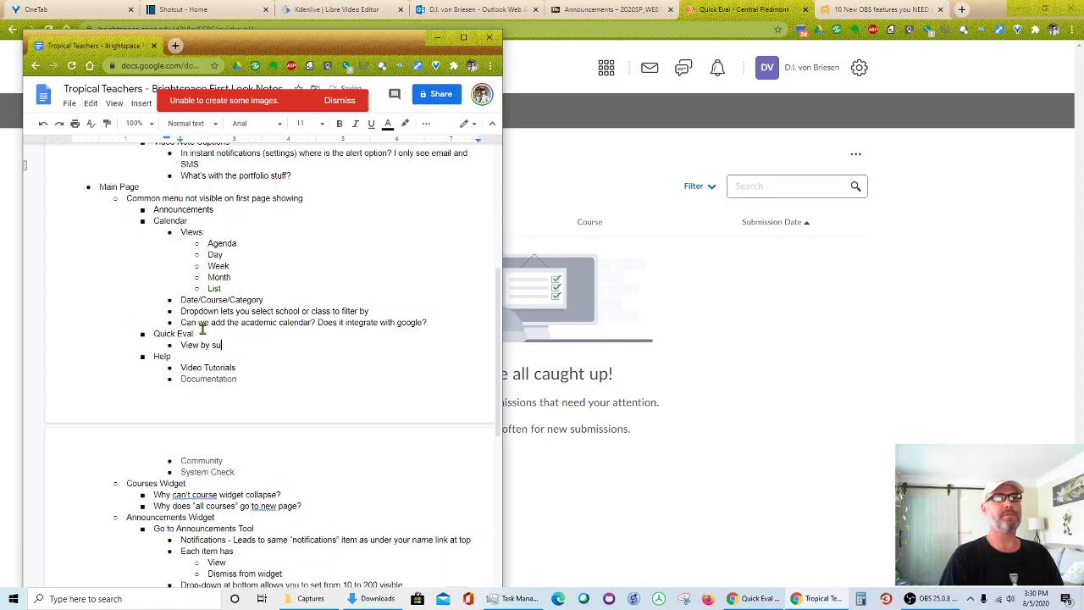
type("bmission/activites")
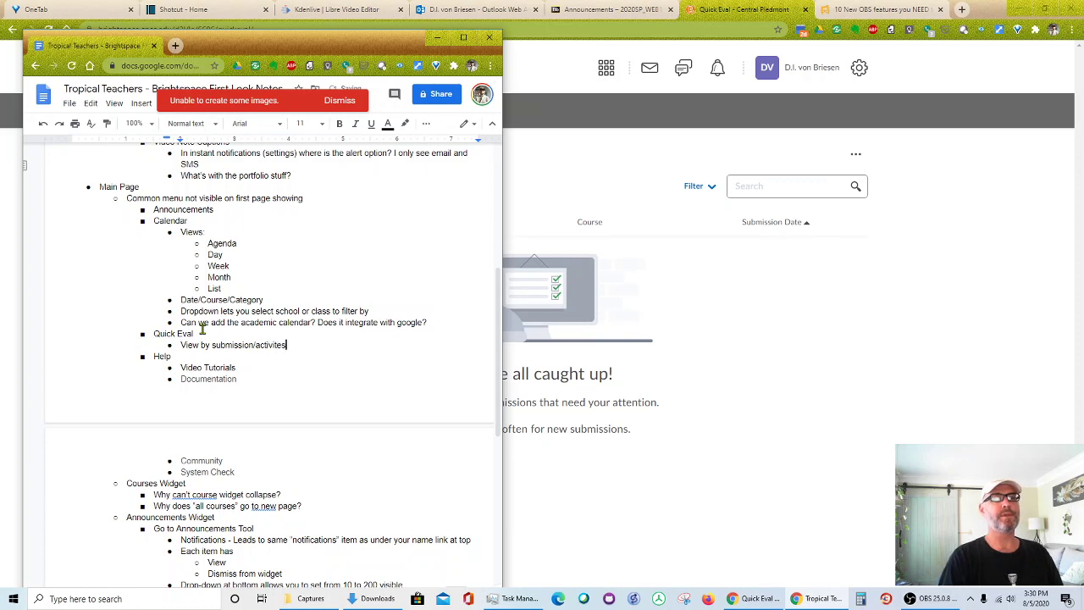
Reposition the notes window to reveal the Quick Eval columns and add the sub-bullet "Includes Name, Activity Name, Course, Submission Date"
key("Return")
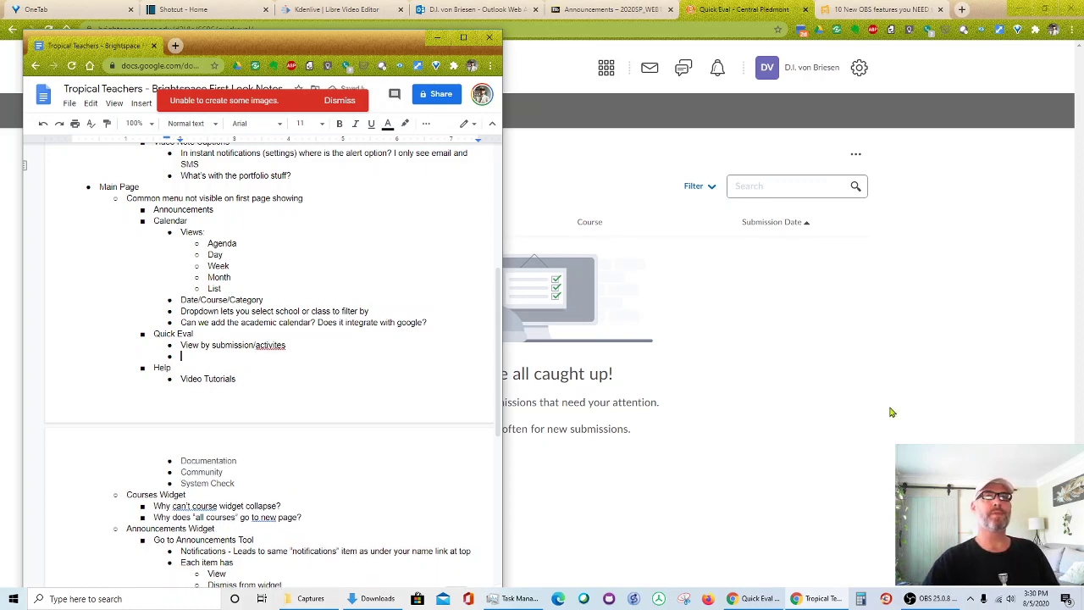
left_click_drag(424, 50, 1066, 42)
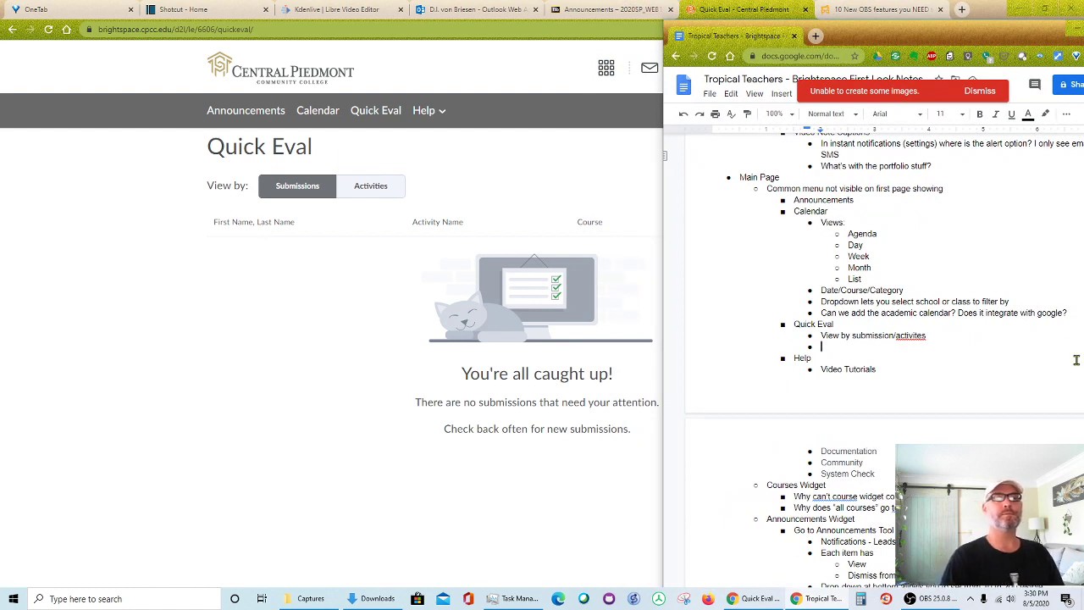
type("INclude")
key("BackSpace")
key("BackSpace")
key("BackSpace")
key("BackSpace")
key("BackSpace")
key("BackSpace")
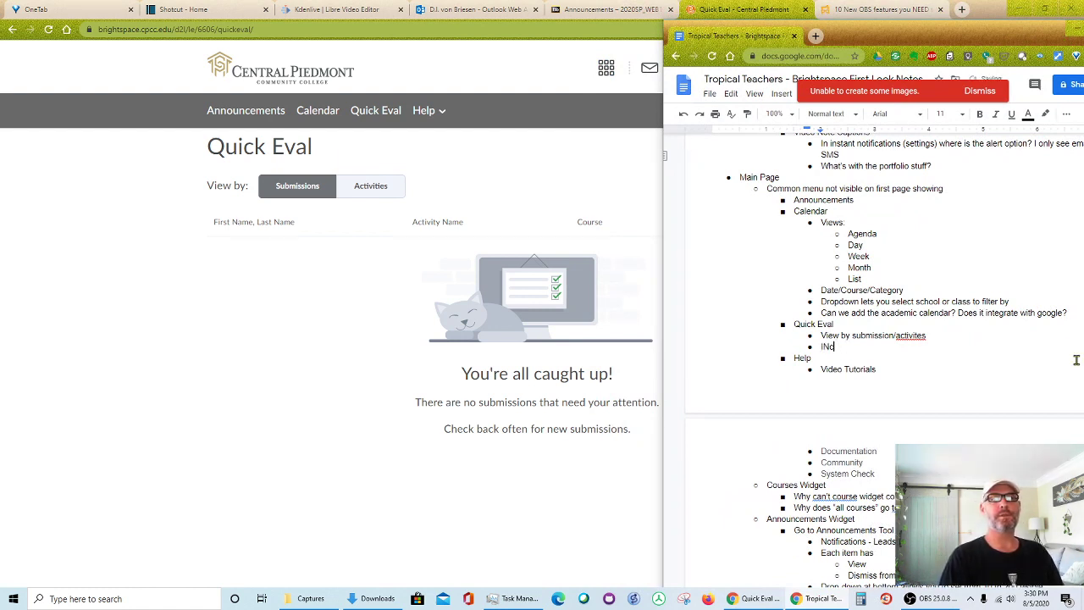
type("ncludes ")
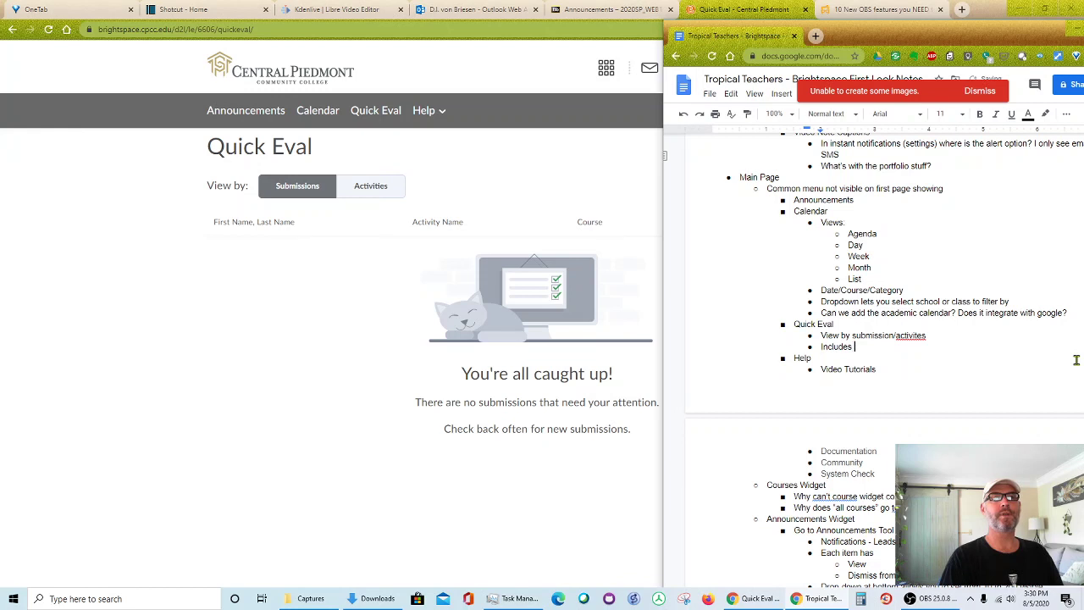
type("Name")
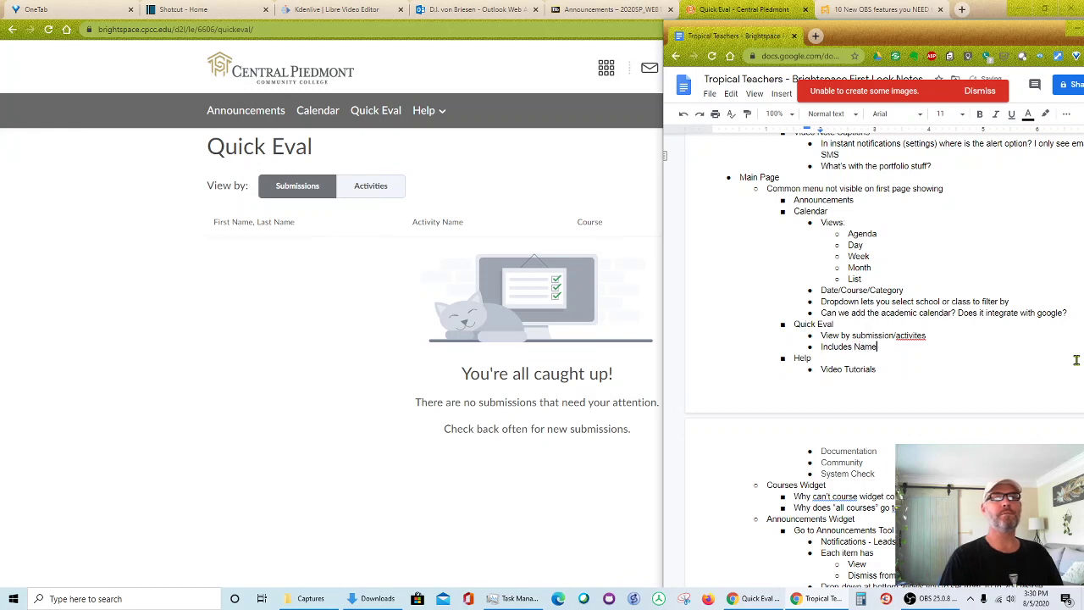
type(", Activity Name, Course")
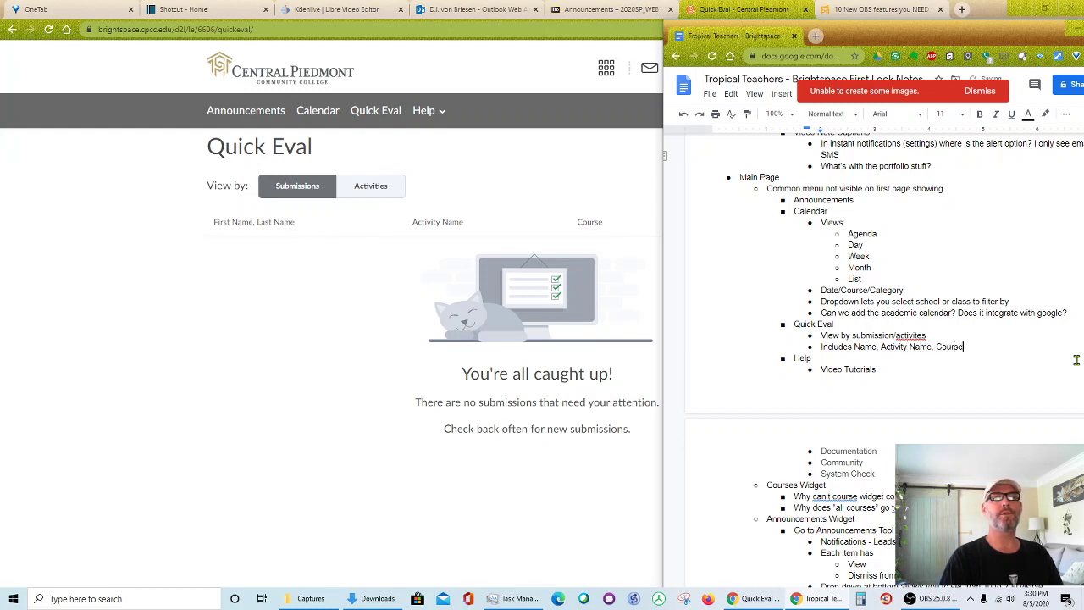
left_click_drag(882, 39, 779, 95)
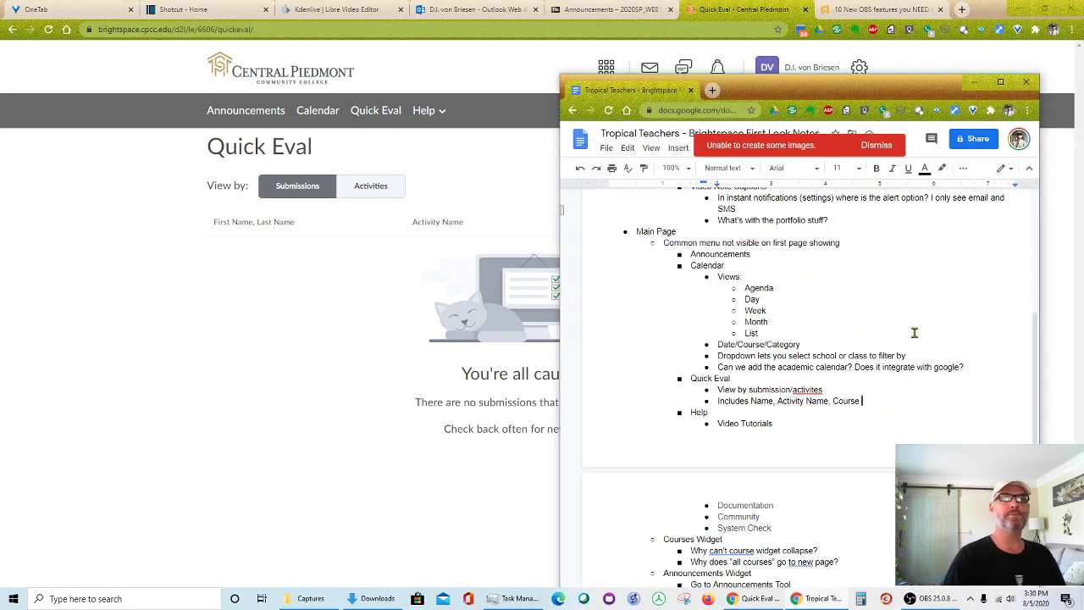
type(", Submission Date")
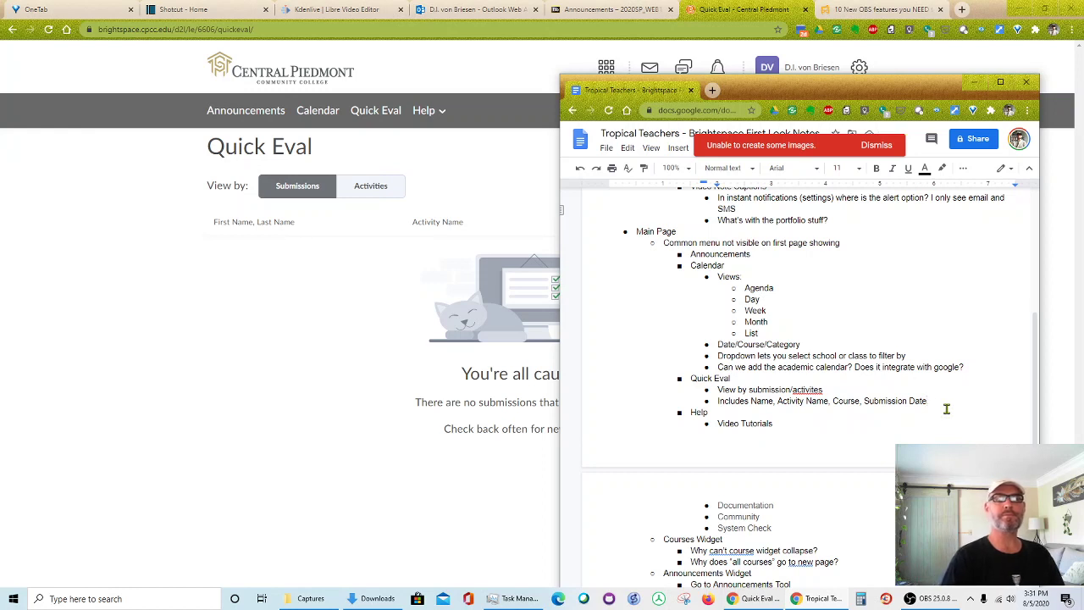
Add the Quick Eval sub-bullet: Glitch - "First Name, Last Name"? what...
key("Return")
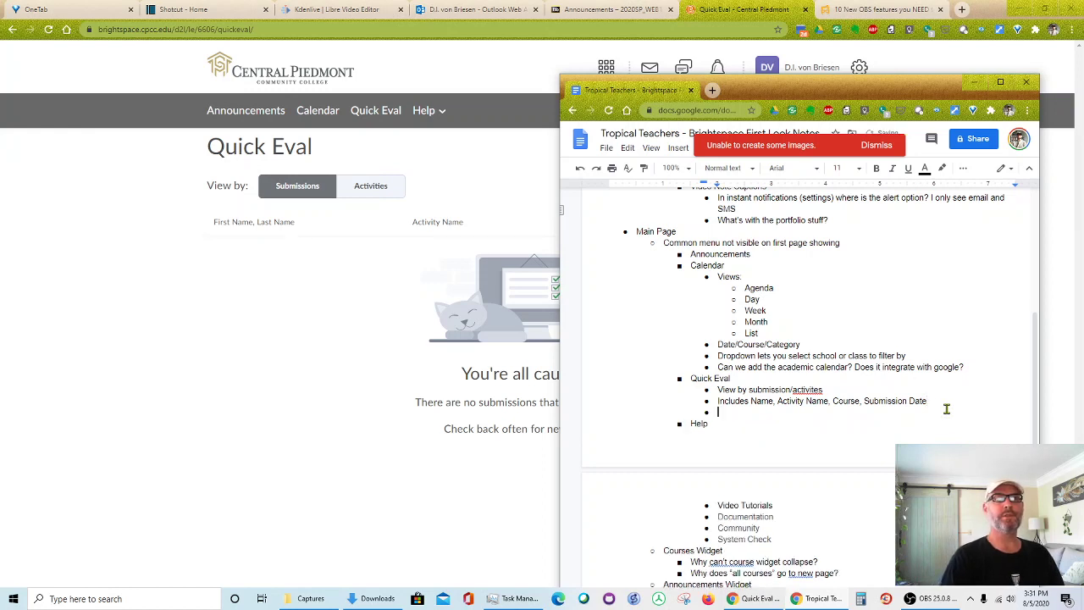
type("B")
key("BackSpace")
type("Giitch -")
type(" \"First Name ")
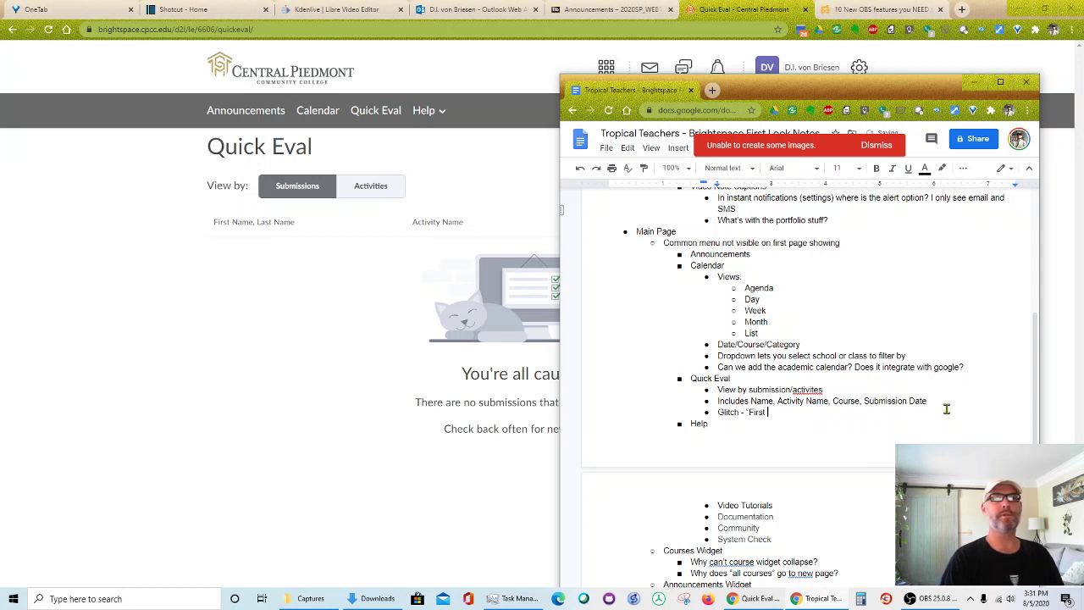
type("Last Name")
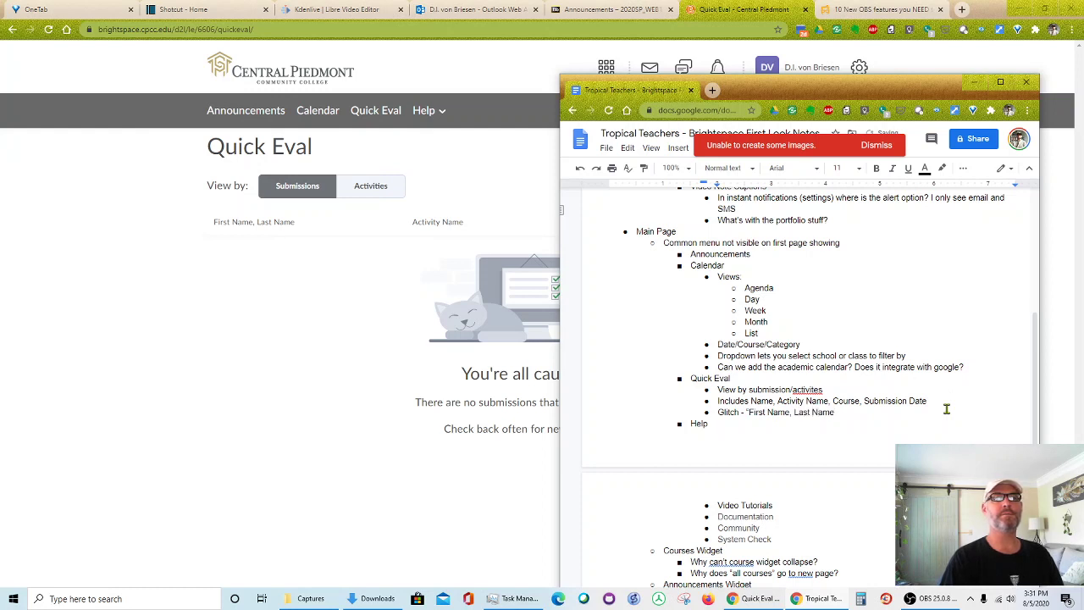
type("\"? whatt...")
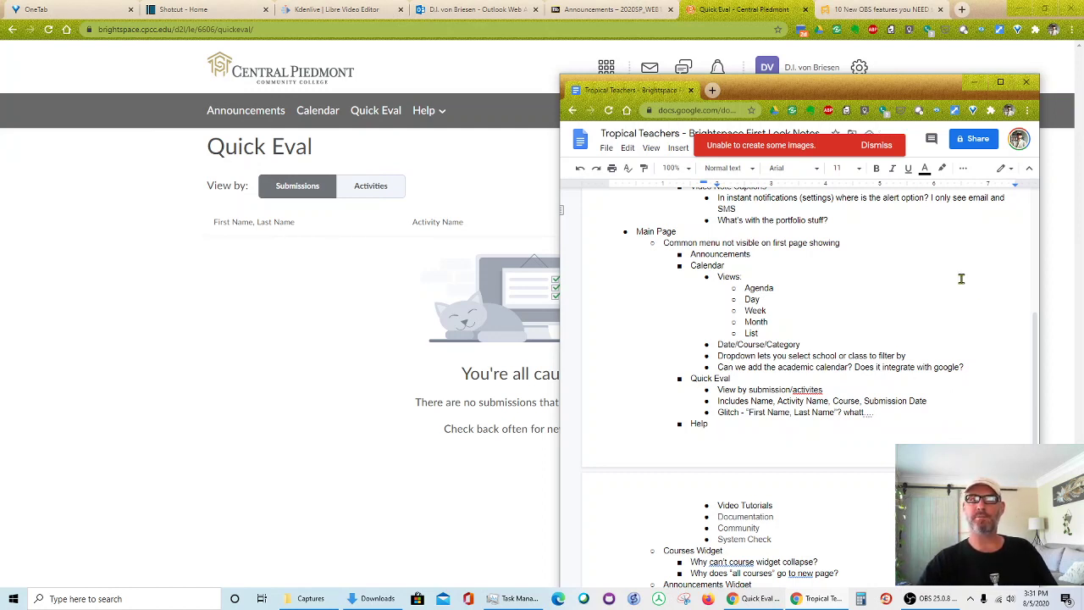
key("Left")
key("Left")
key("Left")
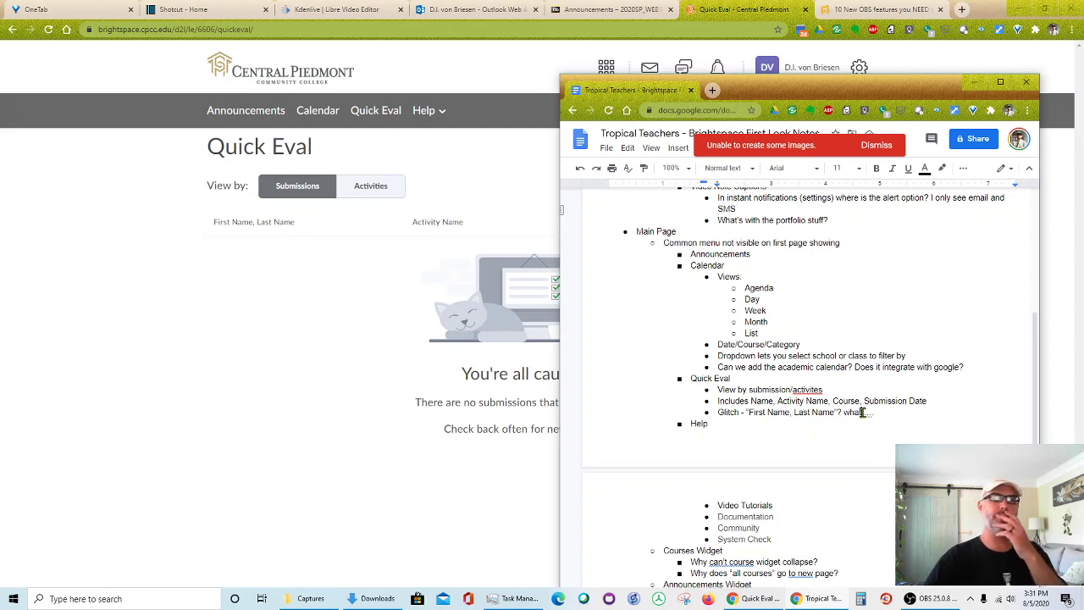
key("BackSpace")
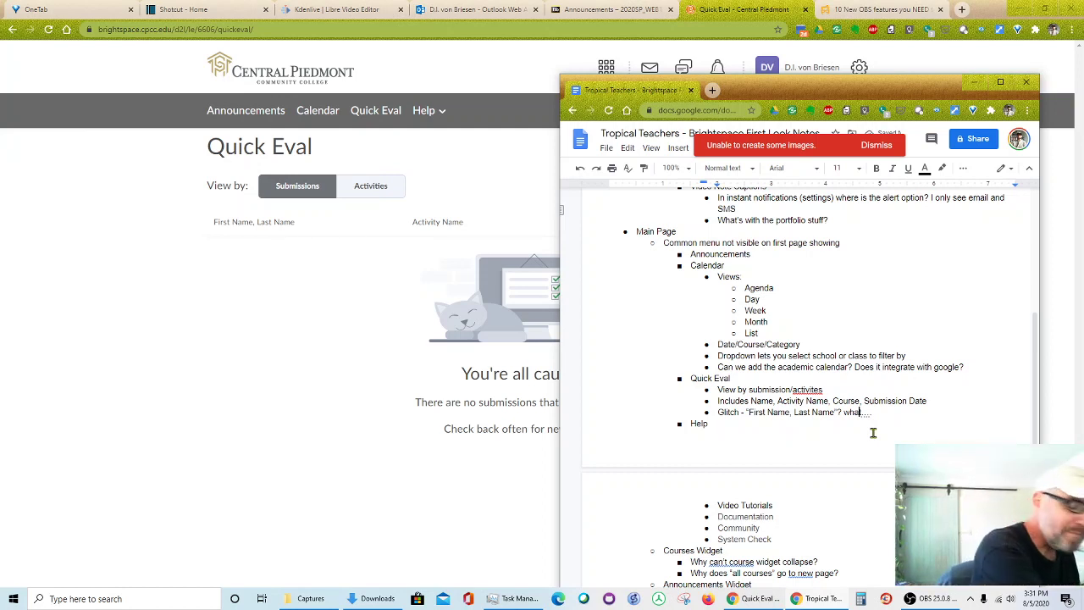
Return to the Brightspace homepage and switch the account's role to View as Learner
left_click(364, 294)
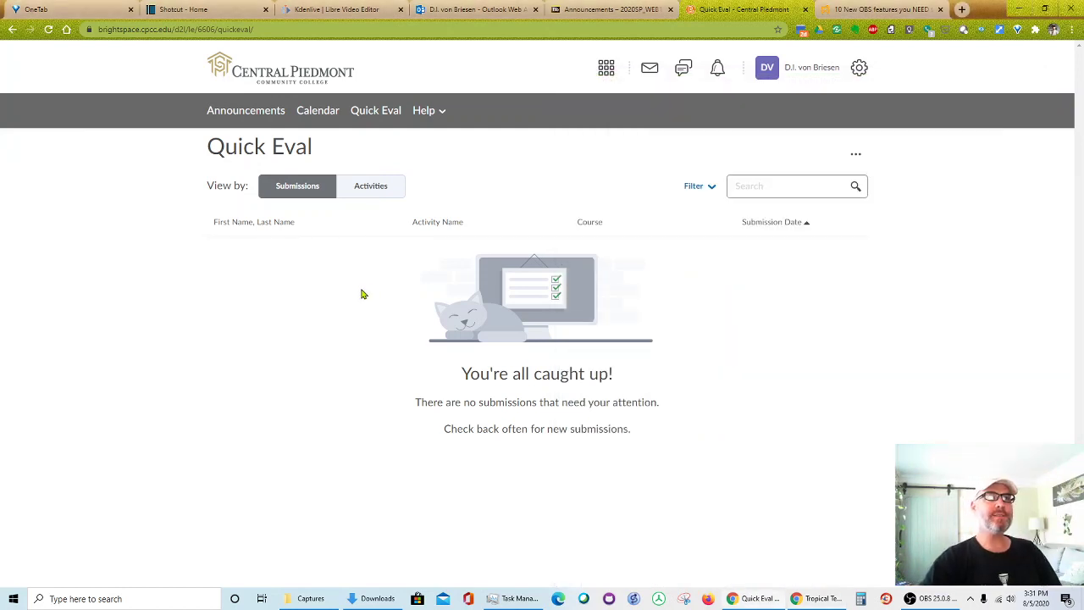
left_click(293, 81)
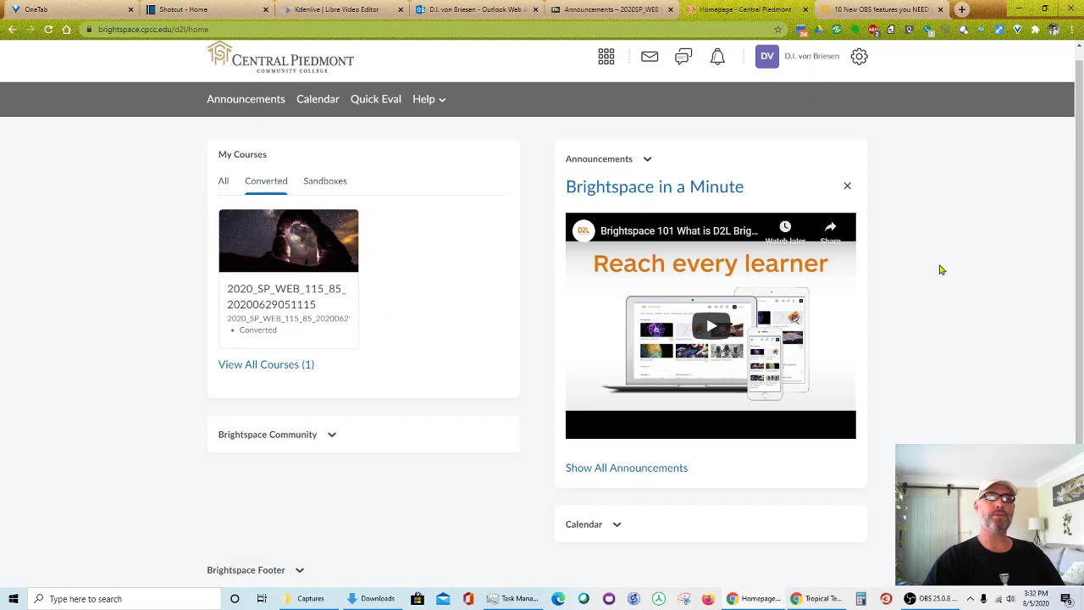
left_click(796, 58)
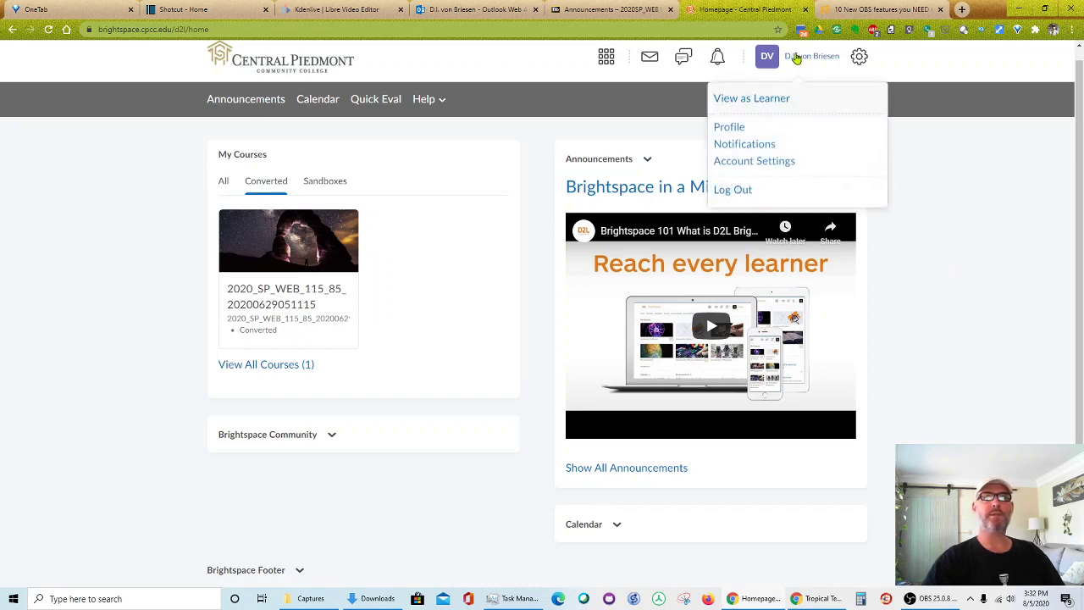
left_click(750, 100)
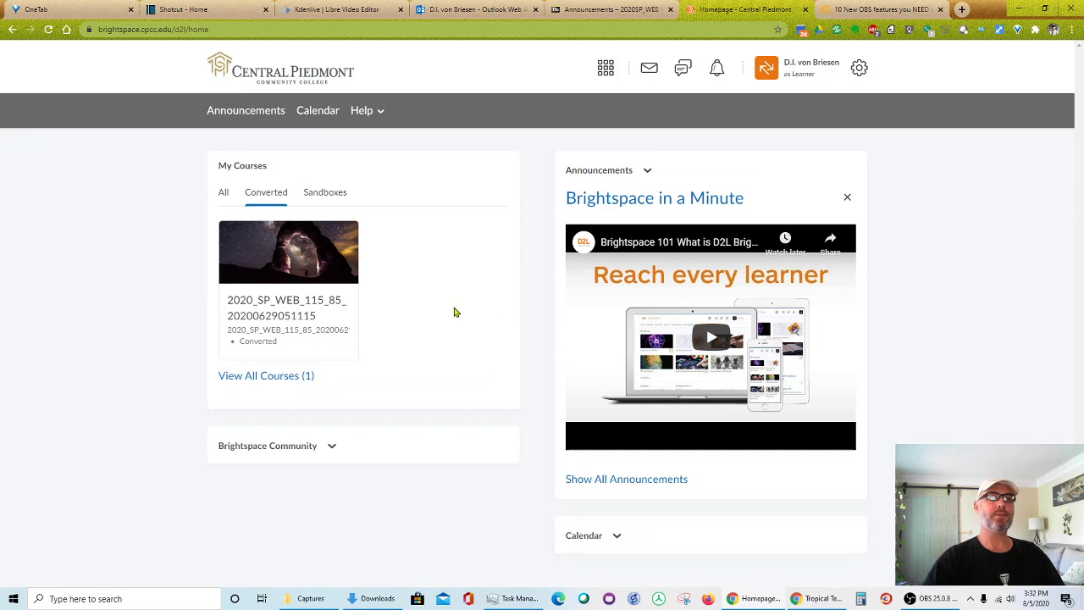
Expand the Brightspace Community widget on the learner homepage and show its contents
left_click(332, 449)
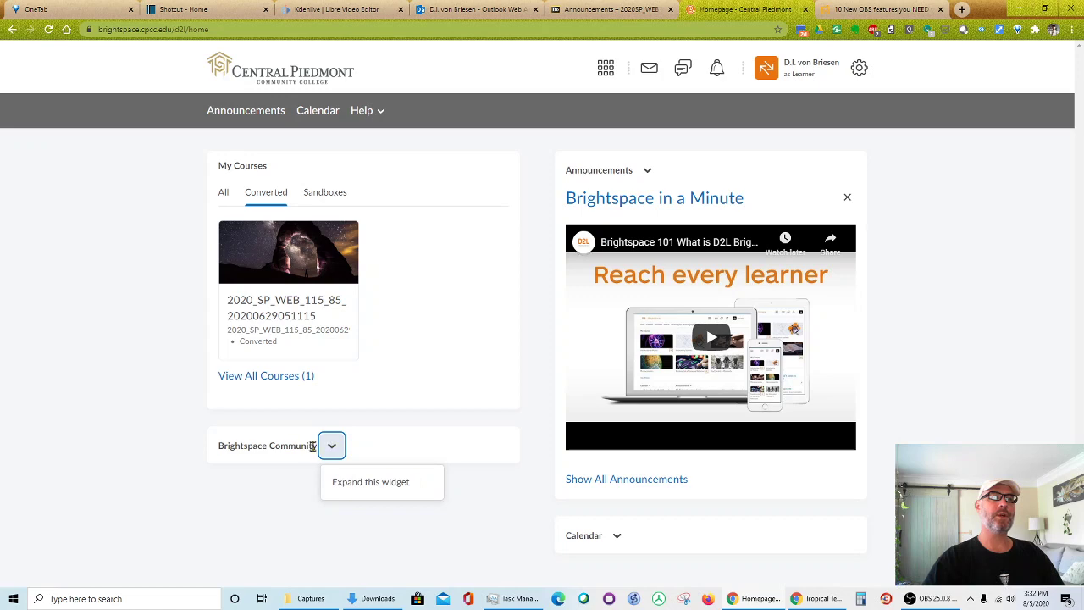
left_click(348, 482)
scroll(392, 434, "down", 3)
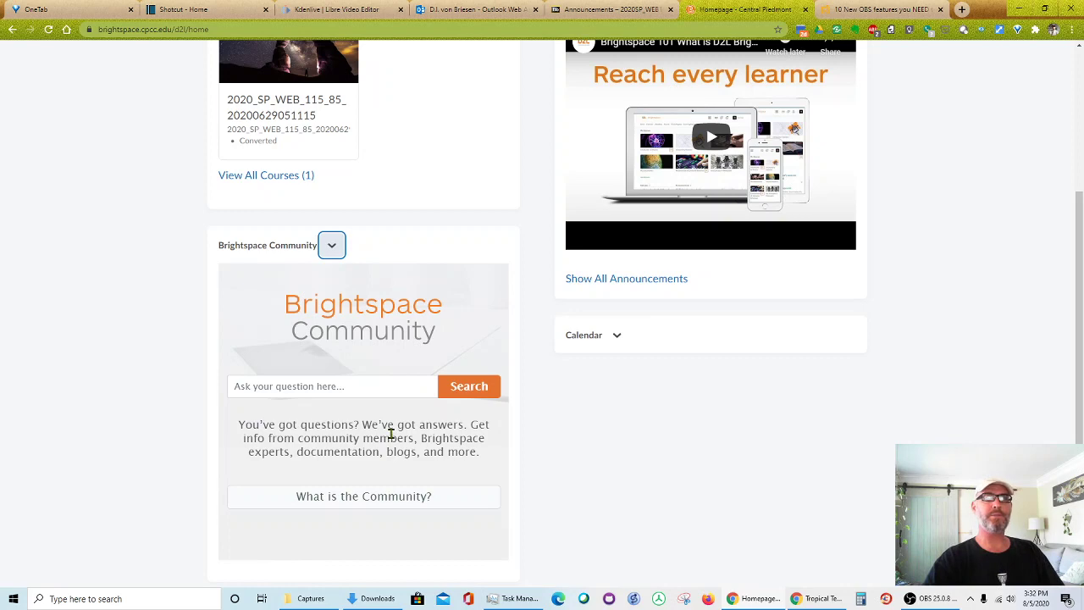
Append "- maybe not appropriate for students....?" to the Brightspace Community Widget bullet in the First Look Notes document
key("alt+Tab")
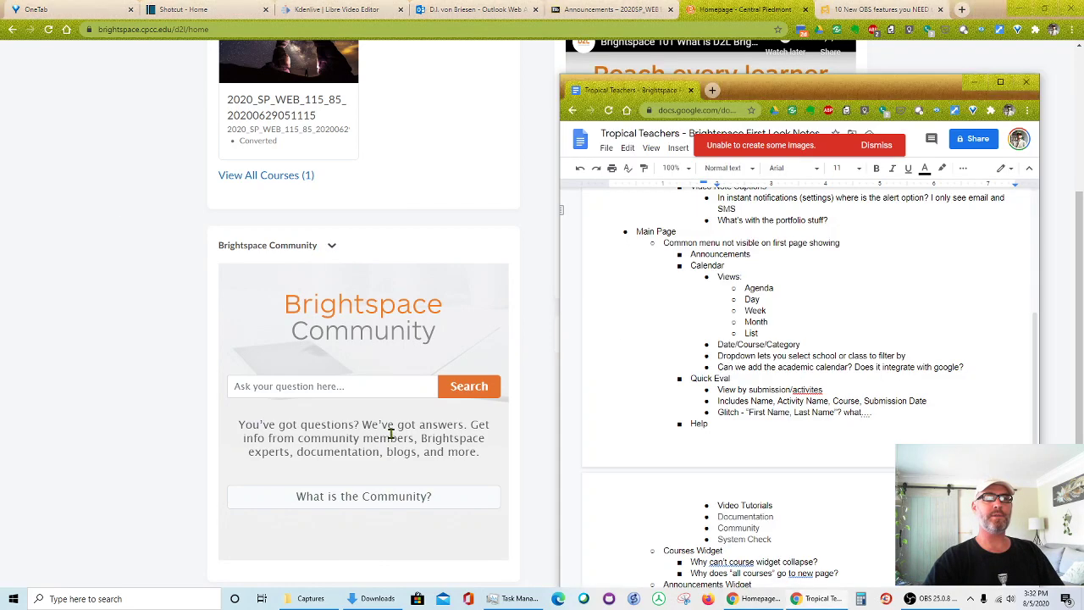
scroll(754, 412, "down", 5)
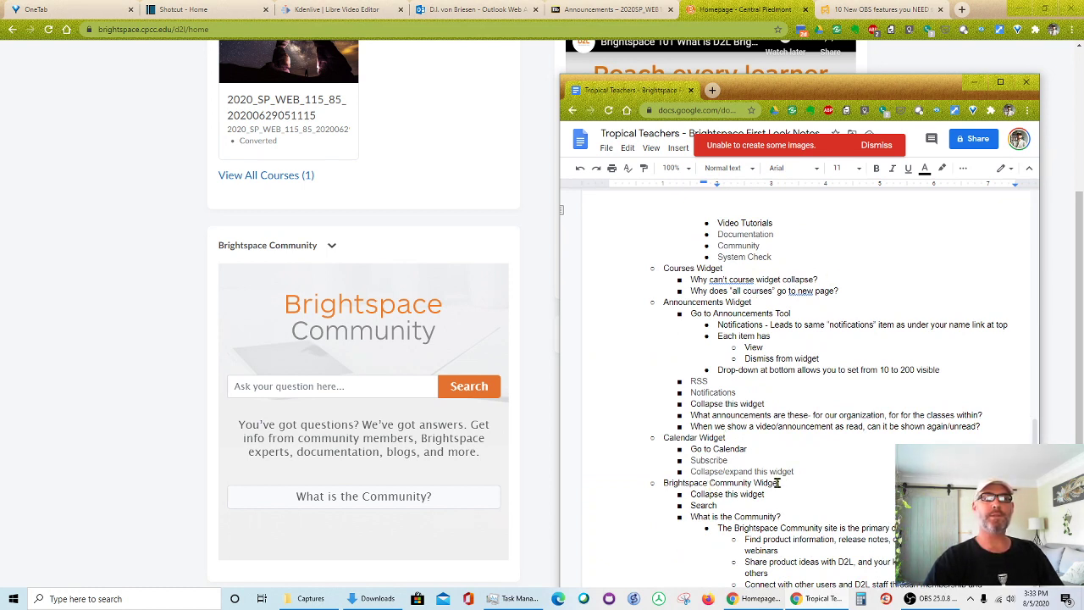
scroll(792, 479, "down", 3)
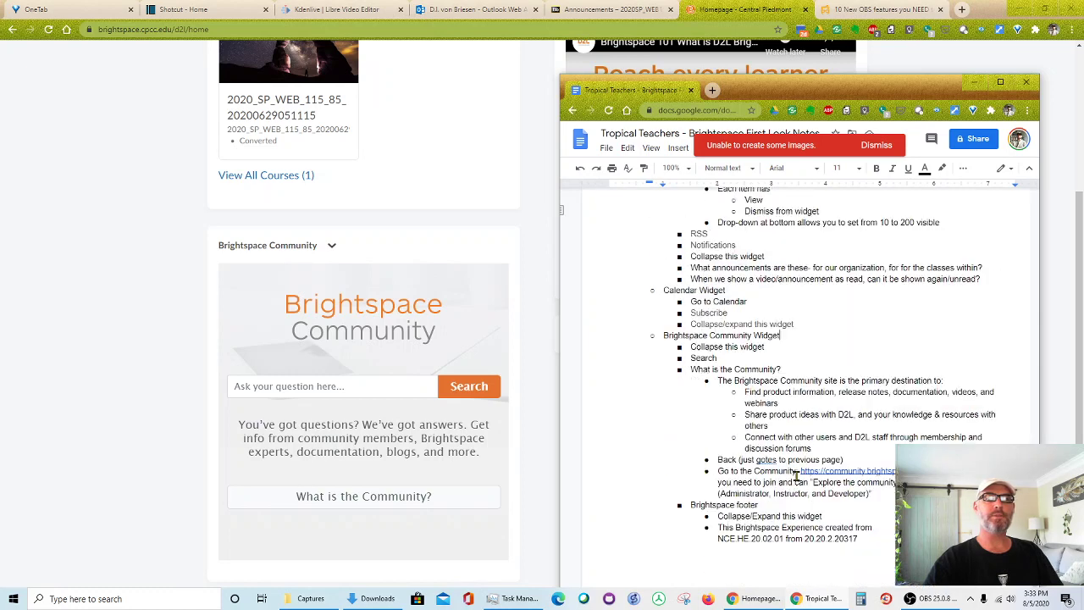
left_click(804, 333)
type("- ")
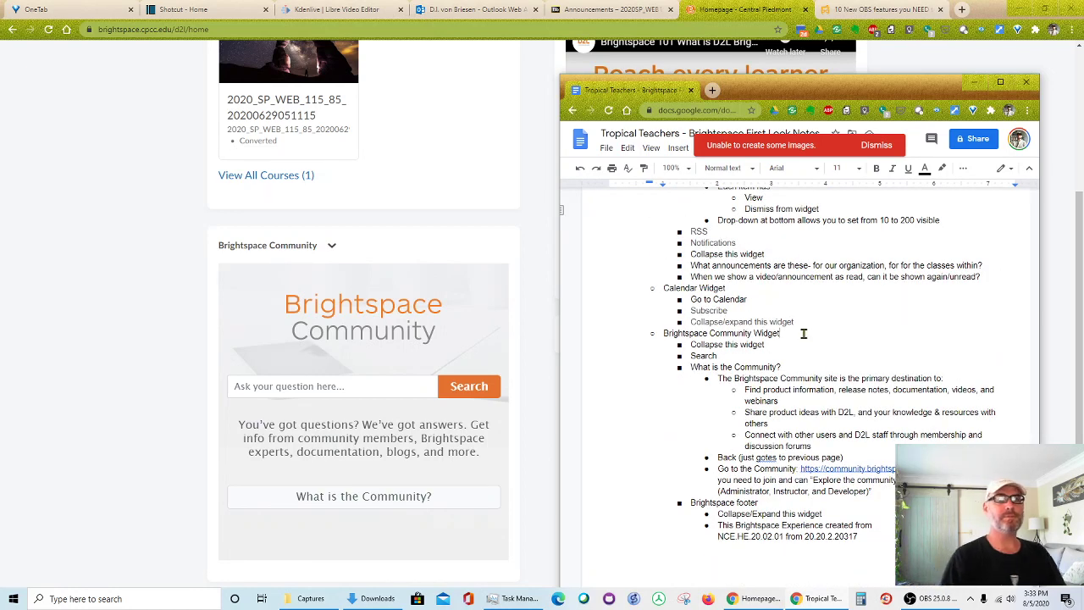
type("maybe n")
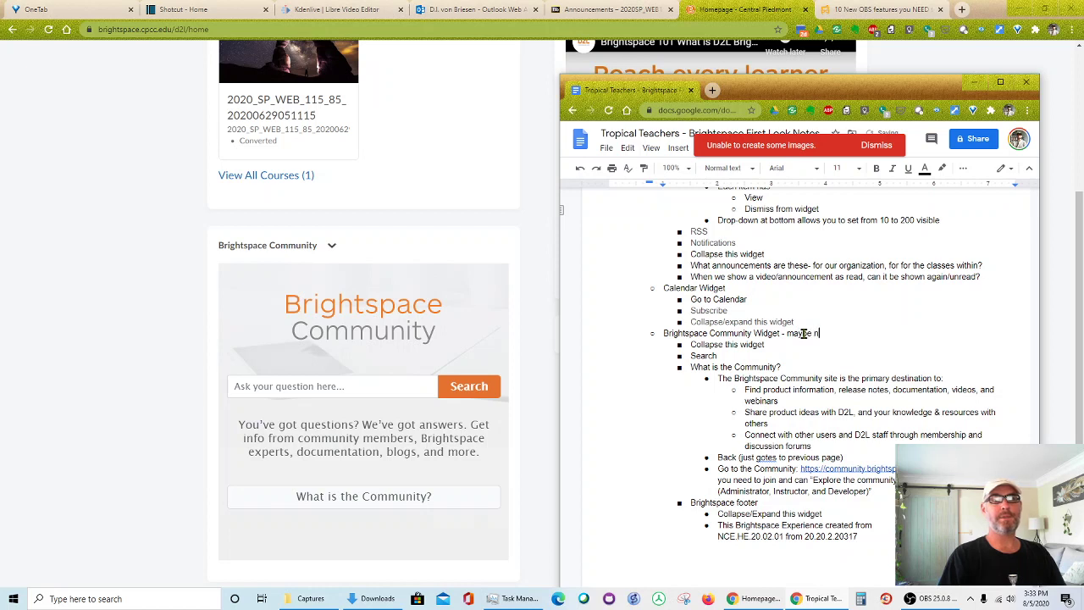
type("ot app")
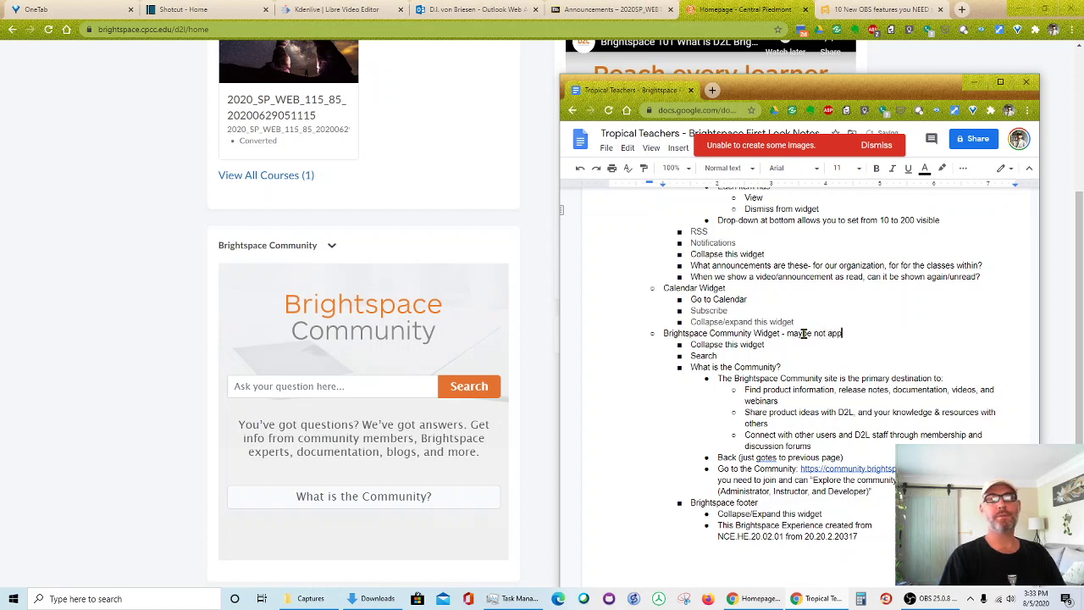
type("[popriate for stude")
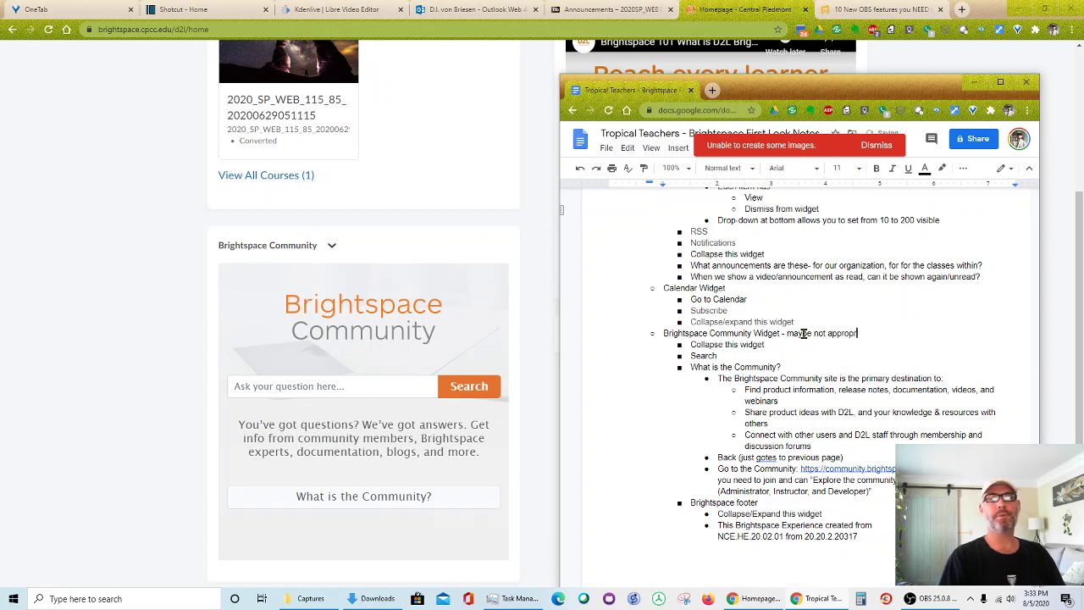
type("nts")
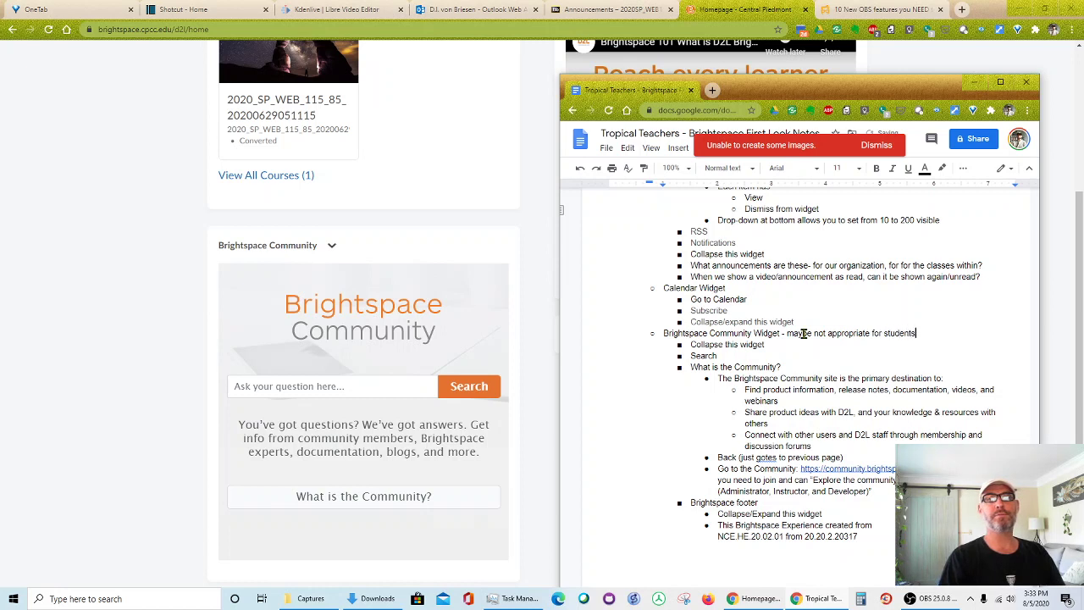
type(".... ?")
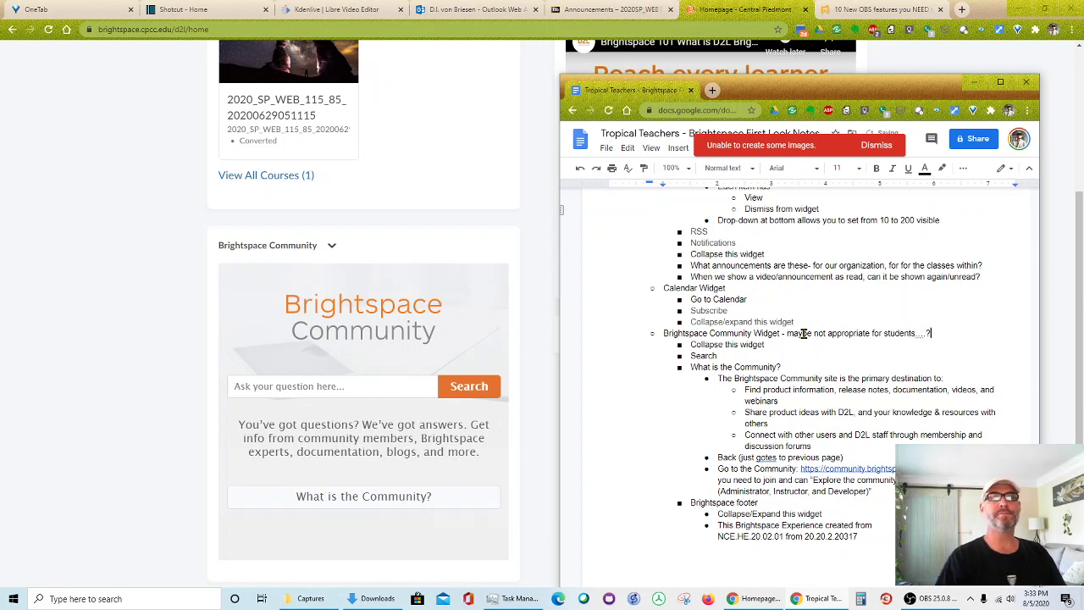
Return to the Brightspace homepage and examine its widgets and navigation menu as a learner sees them
left_click(176, 256)
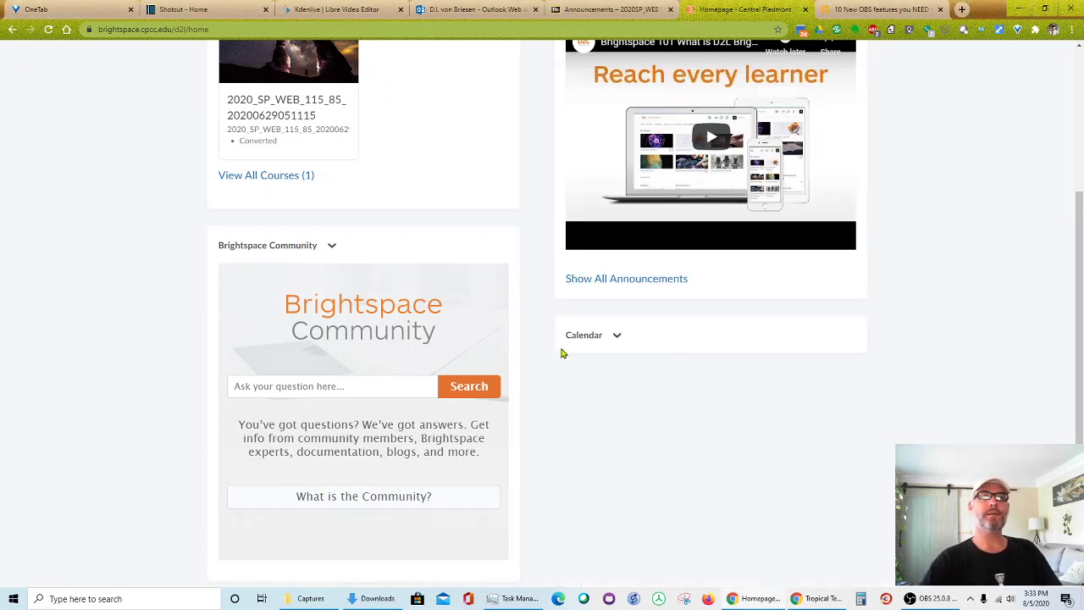
scroll(629, 367, "up", 3)
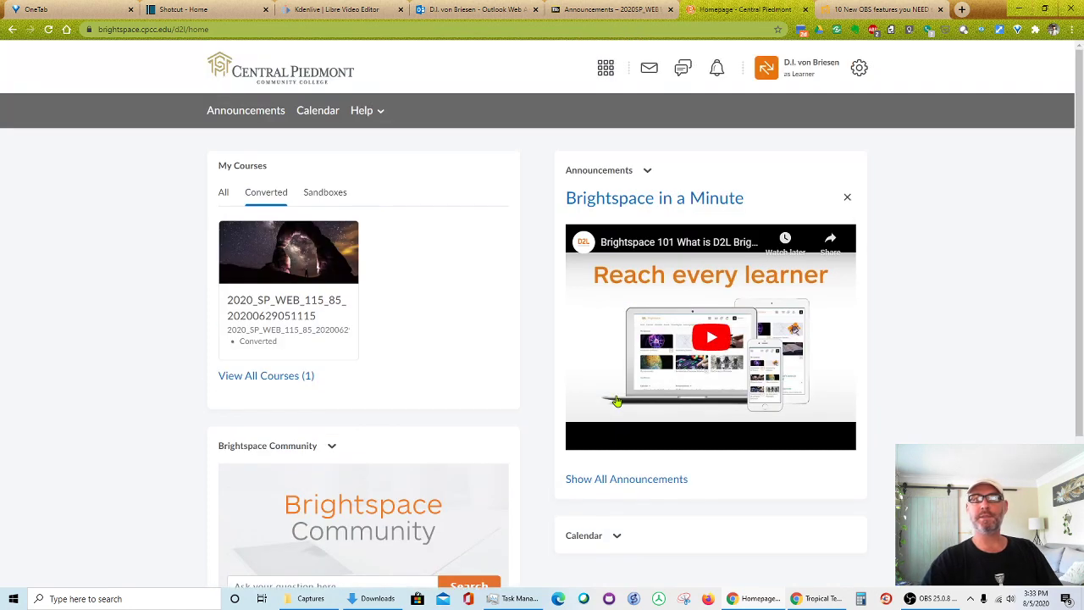
scroll(610, 394, "down", 3)
scroll(606, 394, "up", 3)
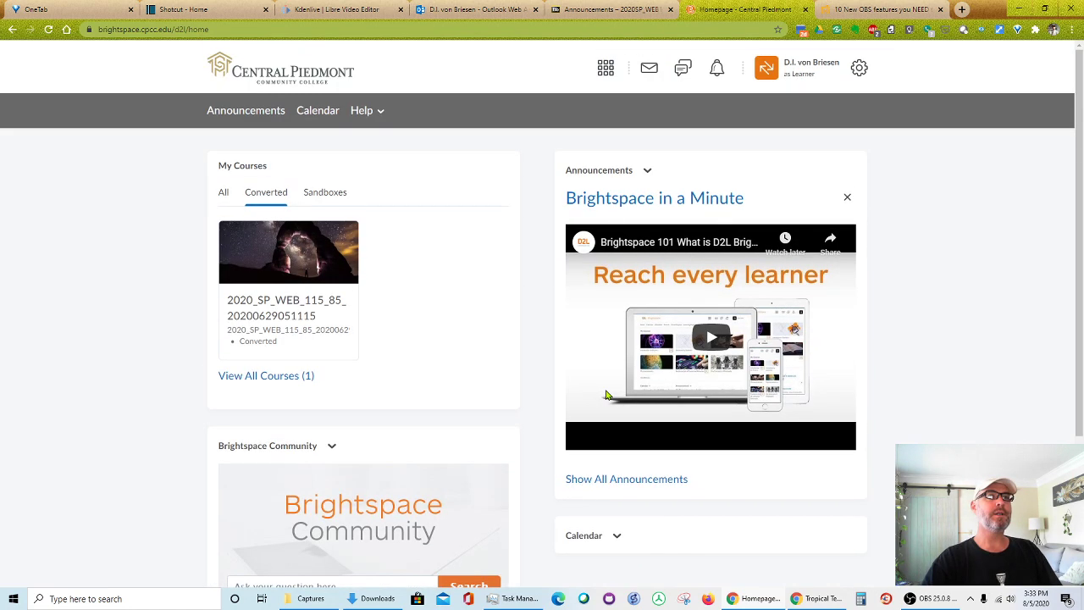
scroll(975, 315, "down", 3)
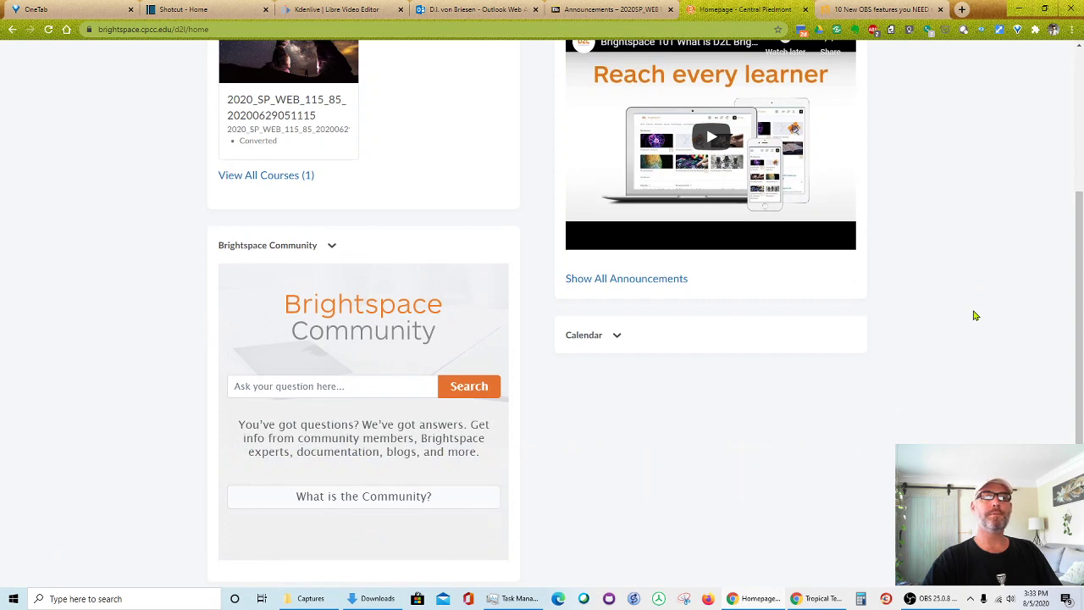
left_click_drag(1079, 331, 1081, 165)
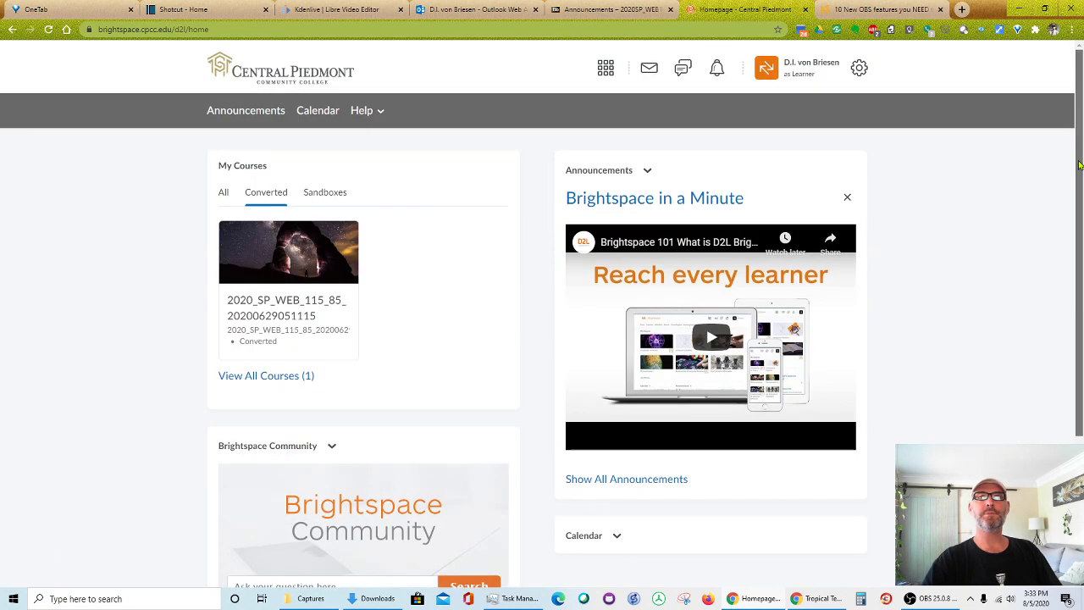
mouse_move(1081, 219)
left_mouse_down()
mouse_move(1081, 398)
mouse_move(1081, 222)
left_mouse_up()
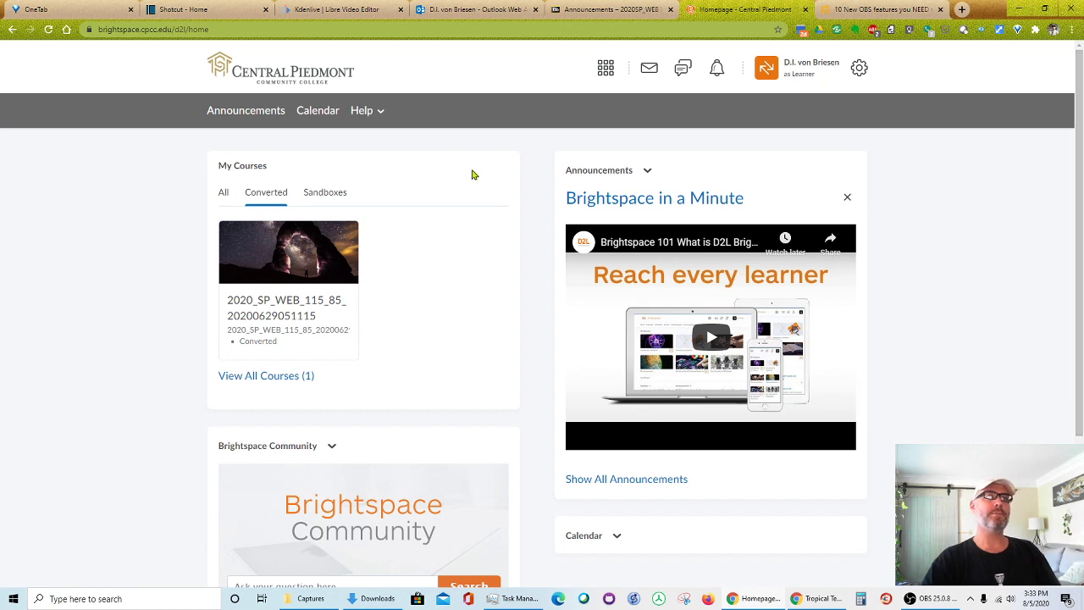
scroll(472, 174, "down", 2)
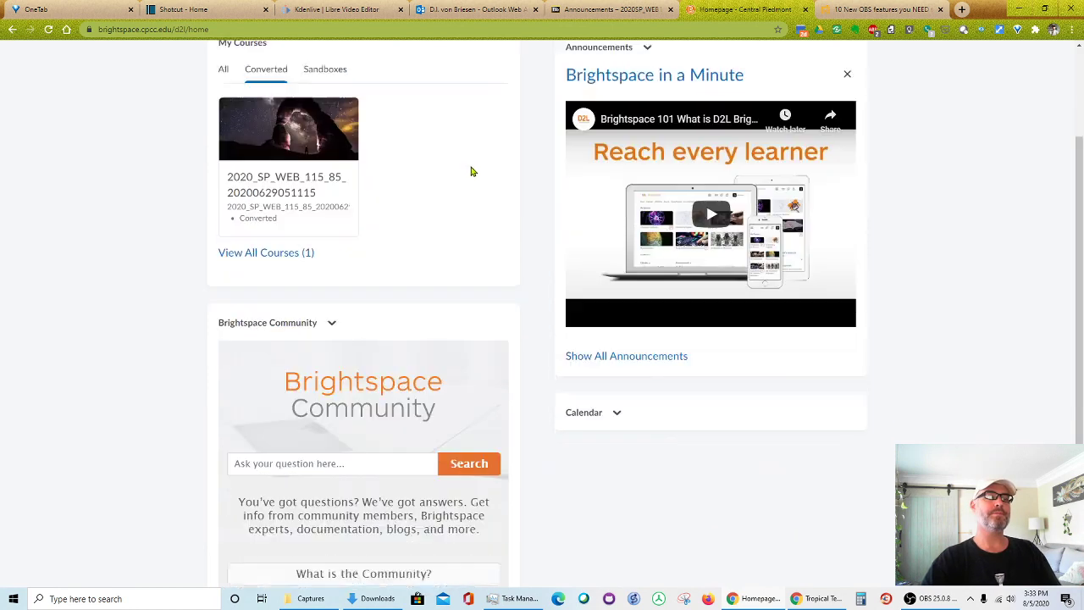
scroll(471, 169, "up", 2)
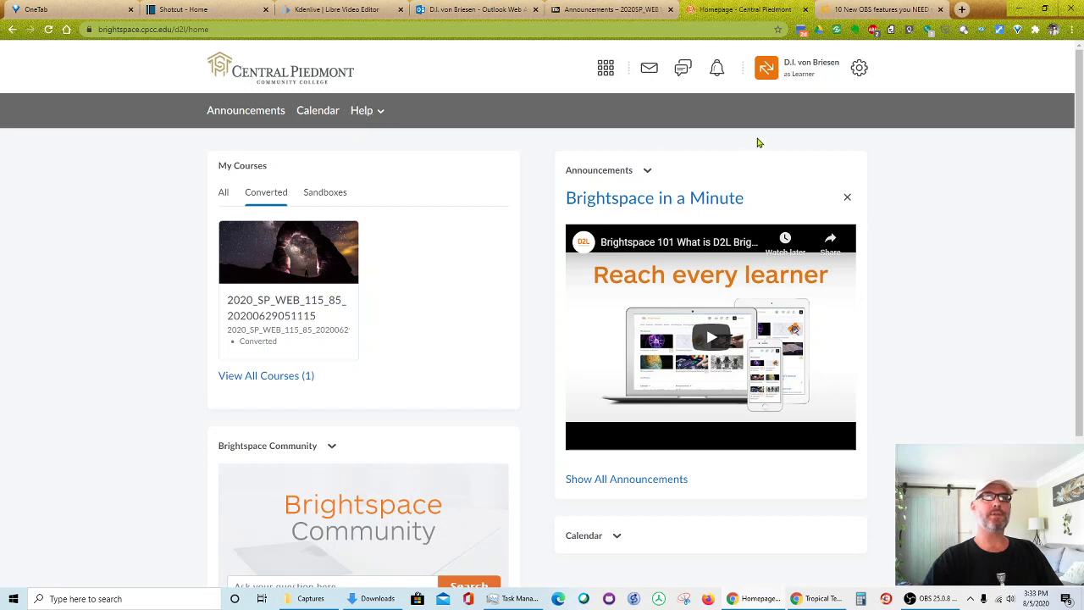
Exit the learner view from the account menu and go back to the regular Brightspace homepage
left_click(771, 75)
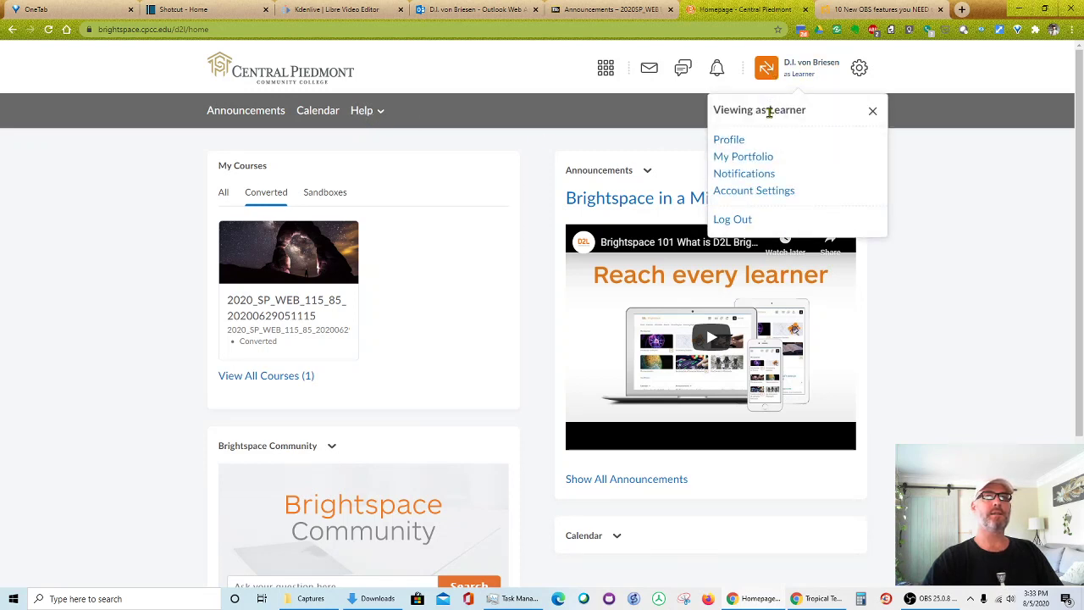
double_click(770, 110)
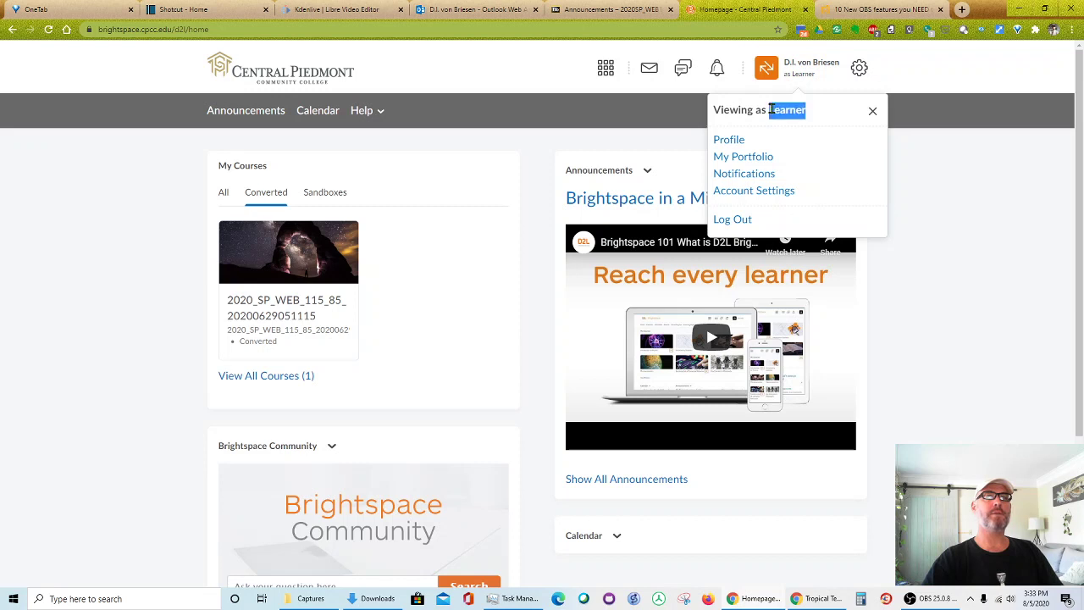
left_click(875, 113)
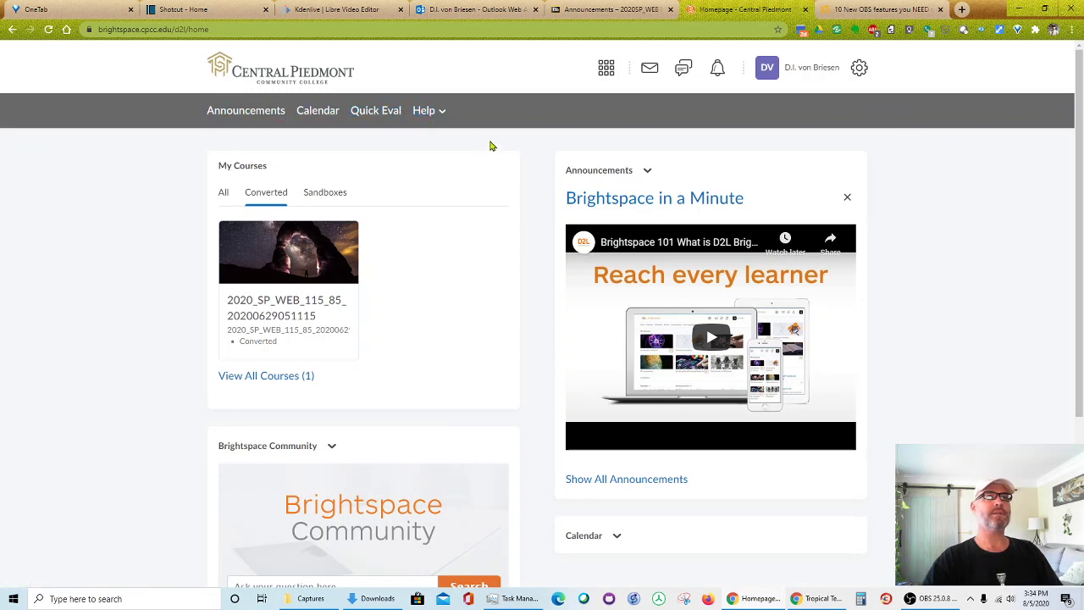
left_click(305, 77)
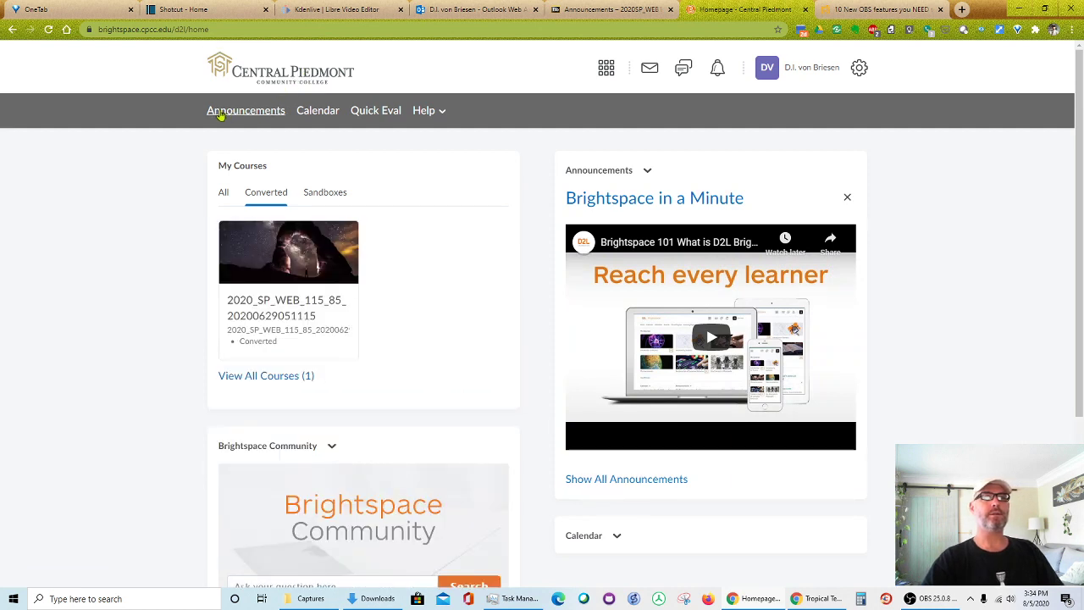
Reword the common menu bullet under Main Page in the notes to "Common menu below header options"
key("alt+Tab")
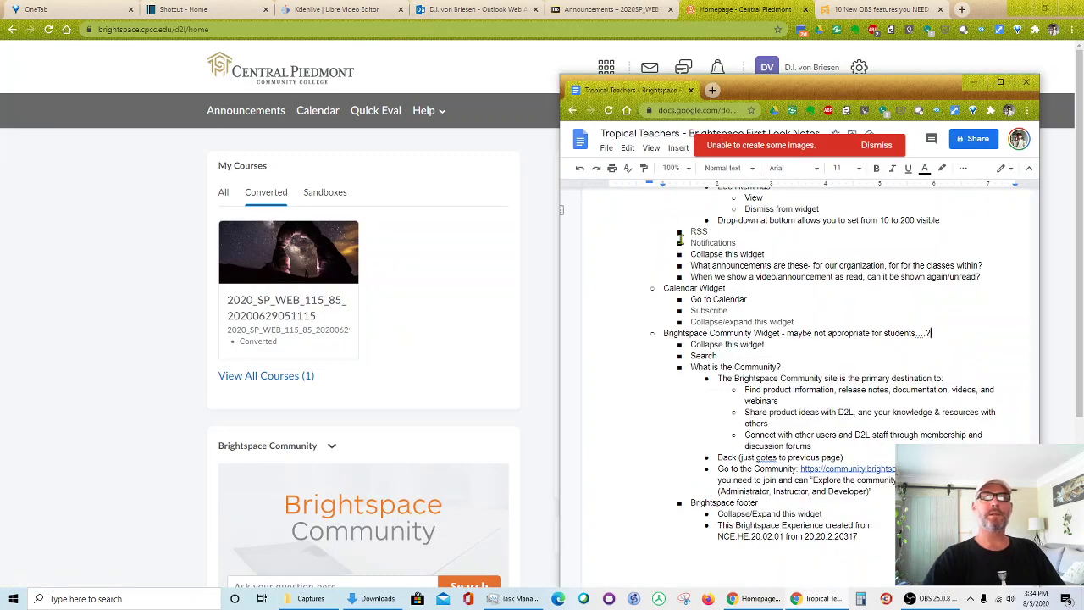
scroll(670, 237, "up", 10)
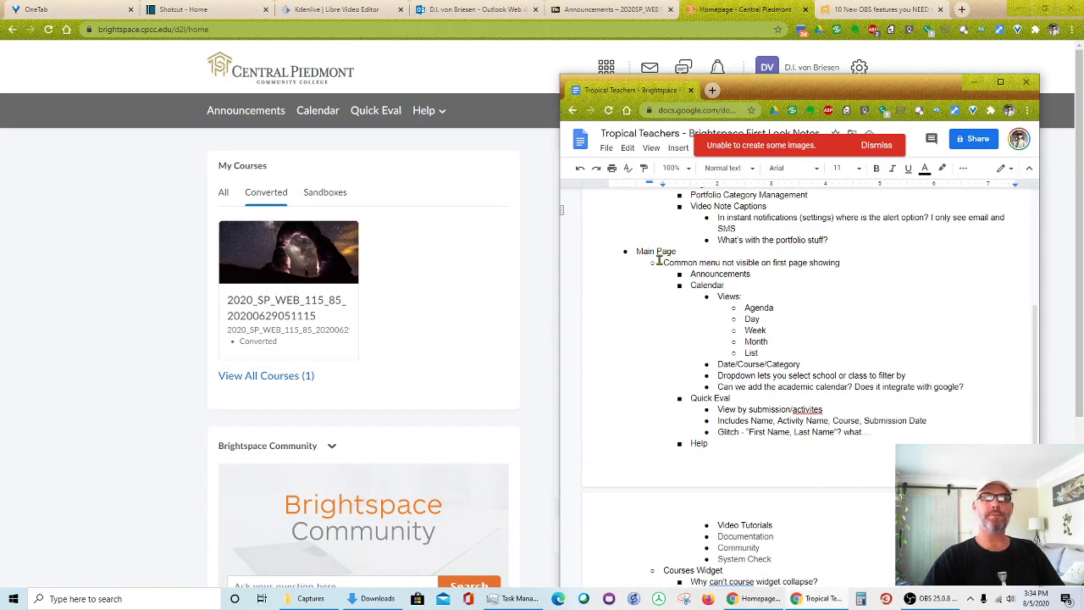
left_click_drag(847, 259, 678, 251)
left_click(722, 263, "shift")
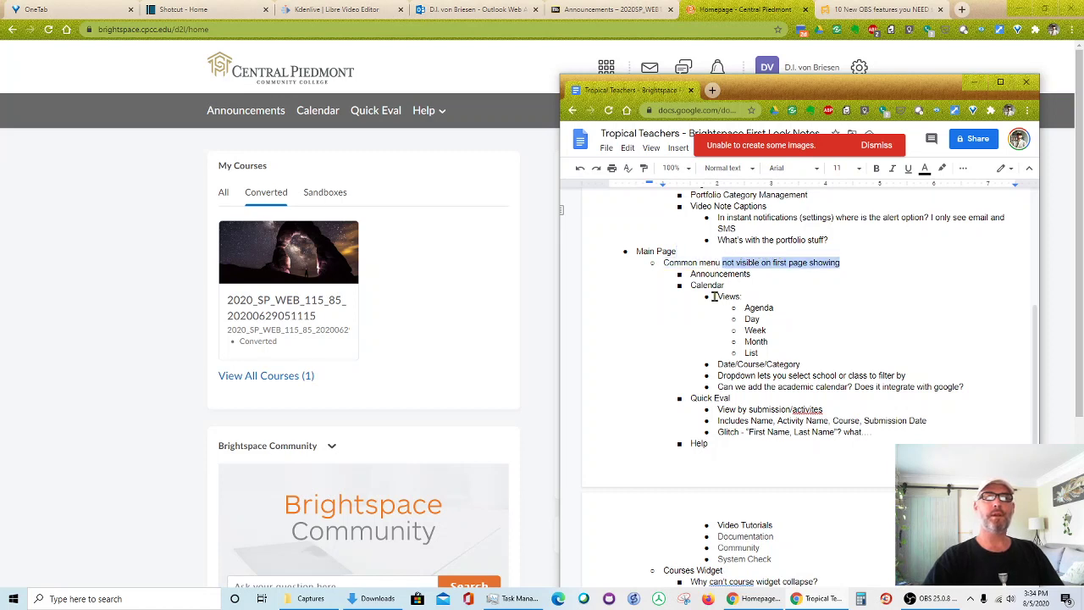
key("BackSpace")
type("below header options")
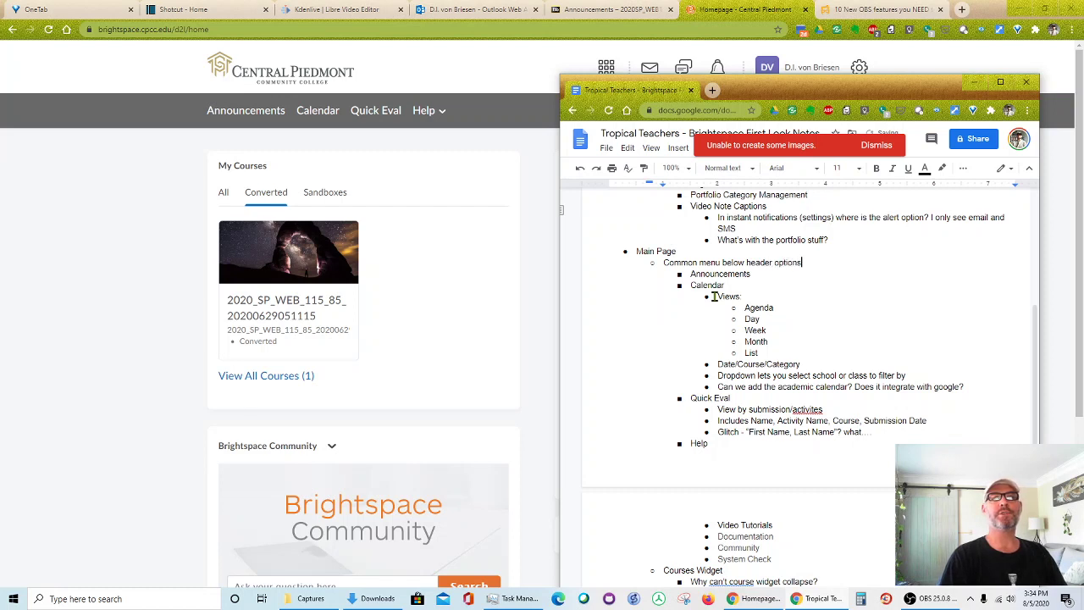